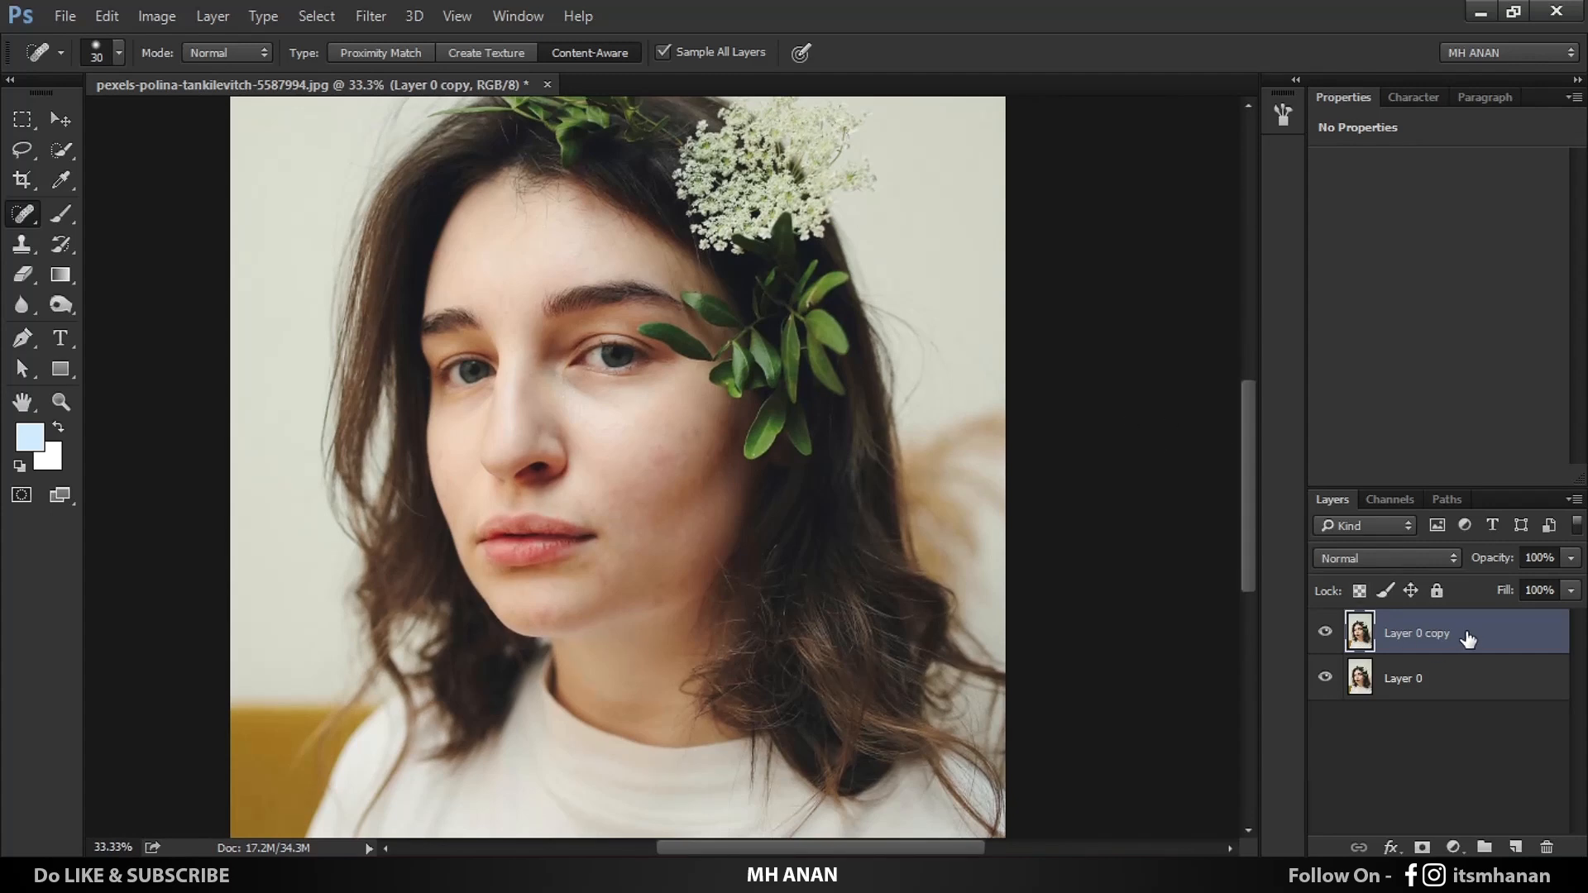
Step: Duplicate Layer 0 copy twice and hide the topmost duplicate, Layer 0 copy 3
{"action": "key", "text": "ctrl+j"}
{"action": "key", "text": "ctrl+j"}
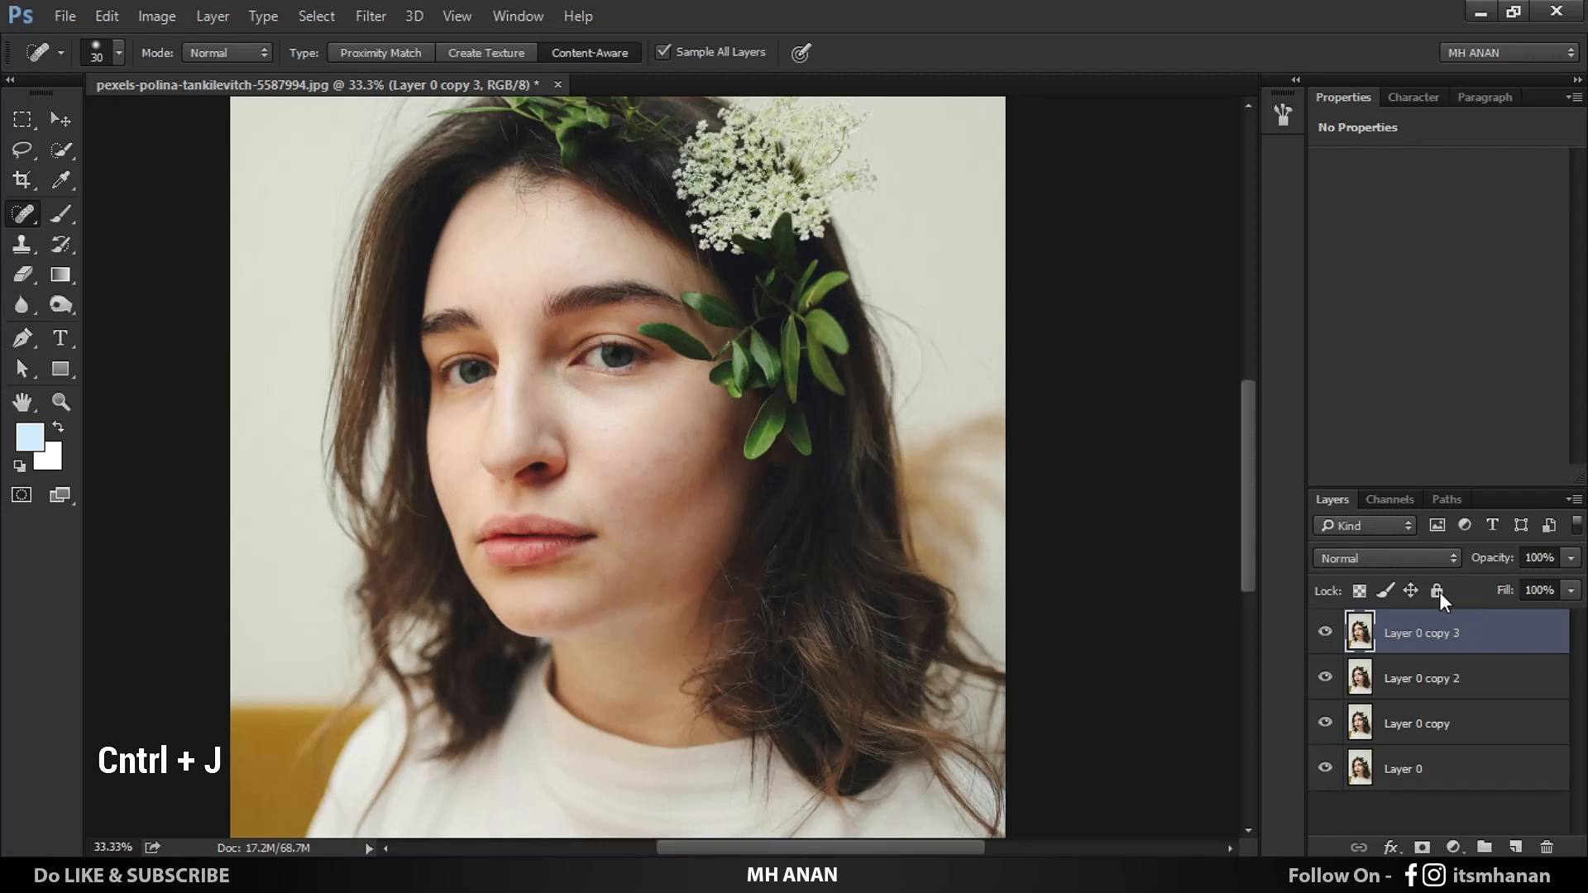
{"action": "left_click", "coordinate": [1325, 633]}
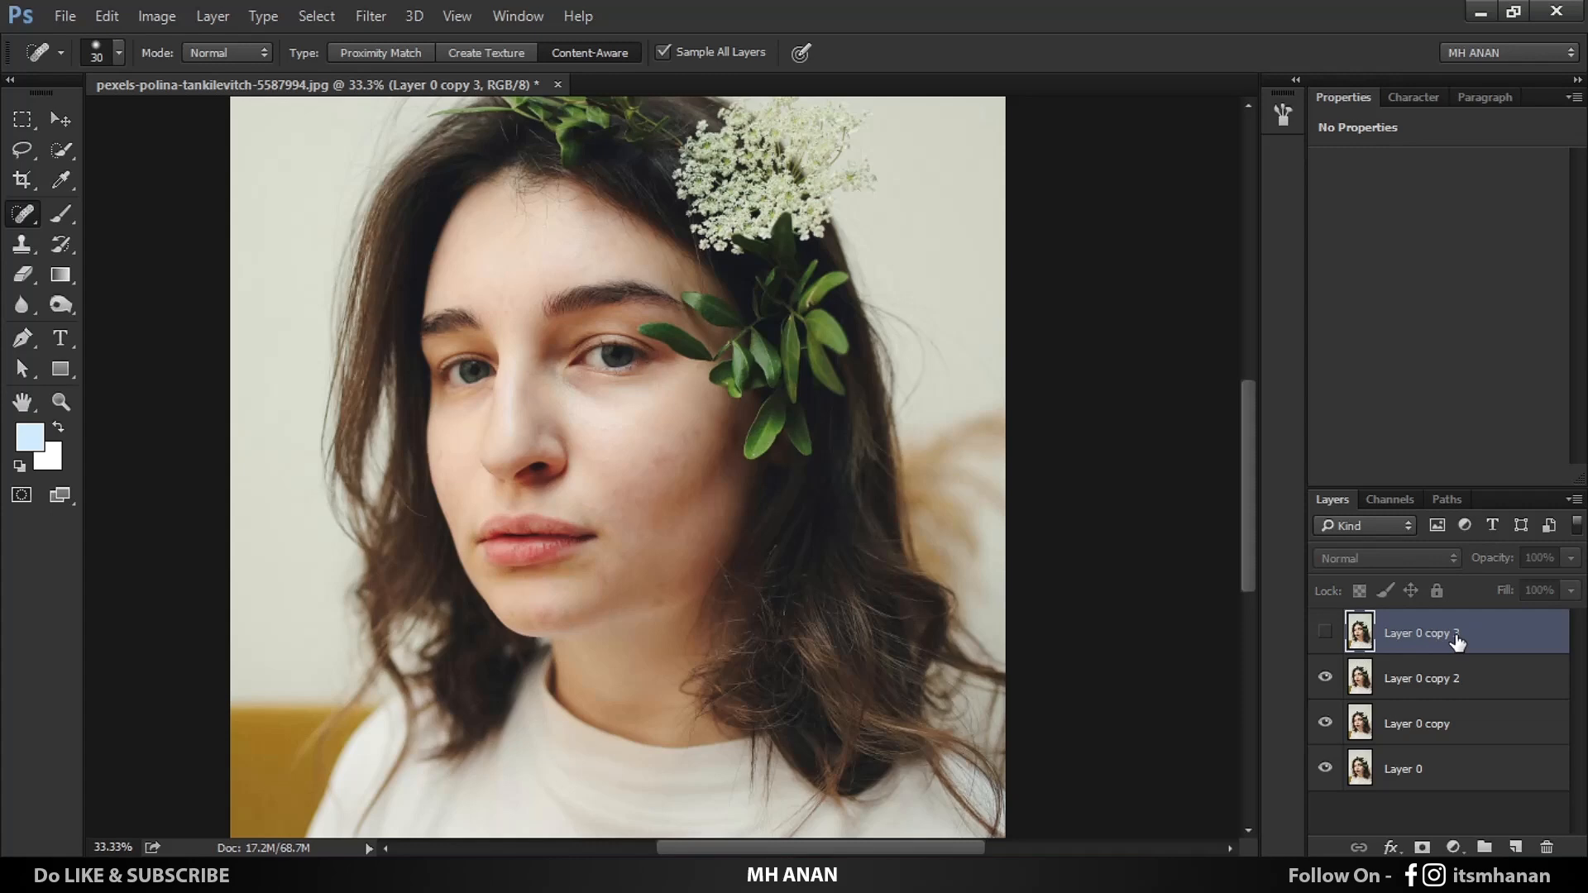
Step: Set the blend mode of Layer 0 copy 2 to Vivid Light and invert the layer's colours
{"action": "left_click", "coordinate": [1425, 691]}
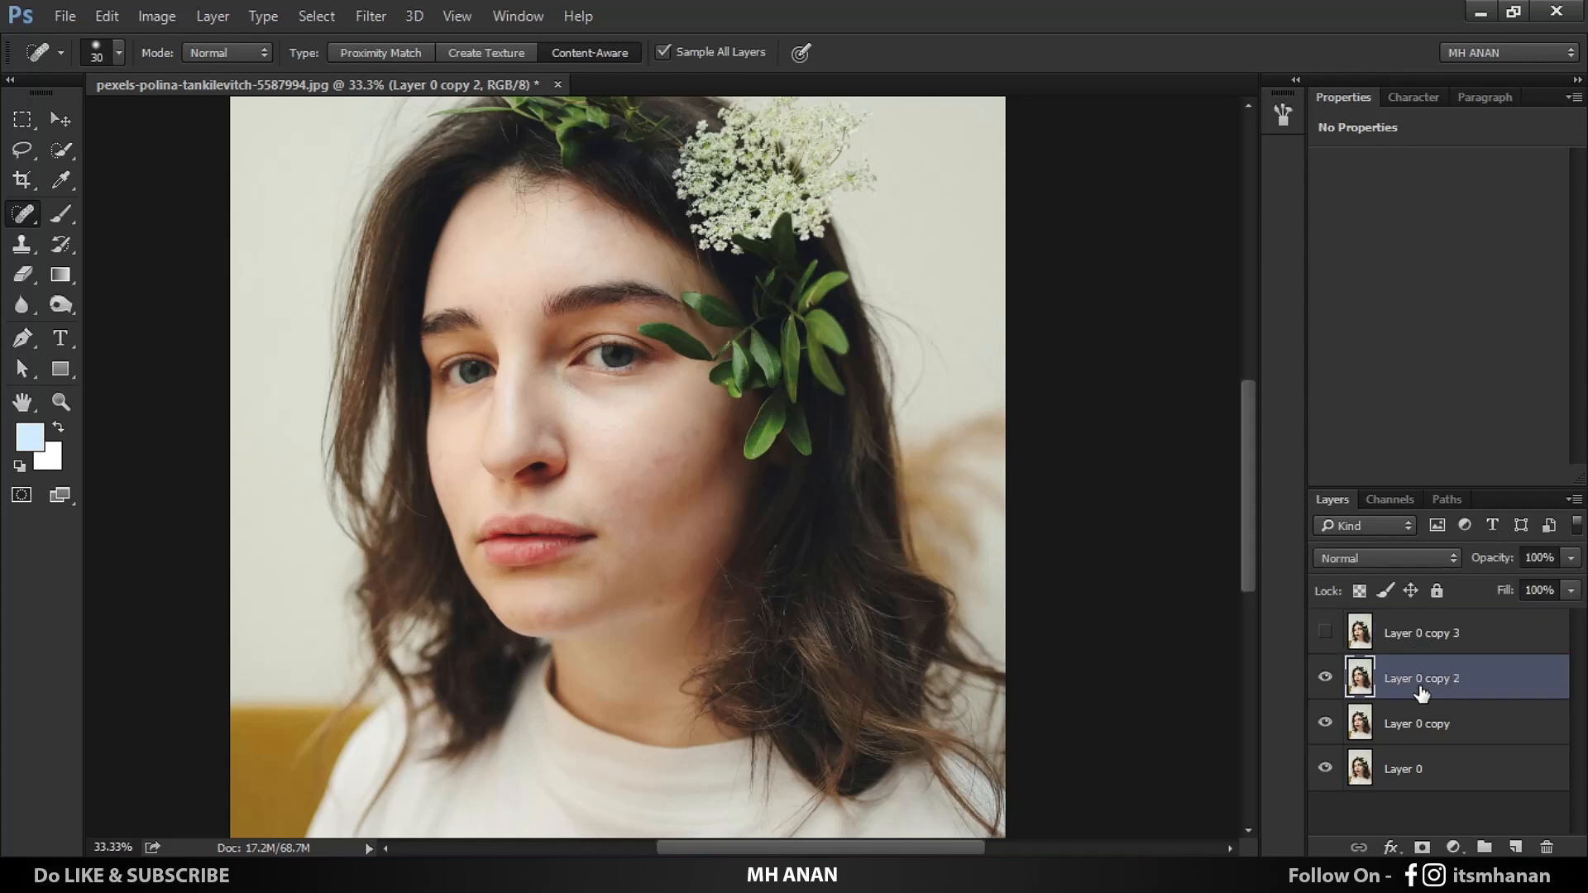
{"action": "left_click", "coordinate": [1402, 557]}
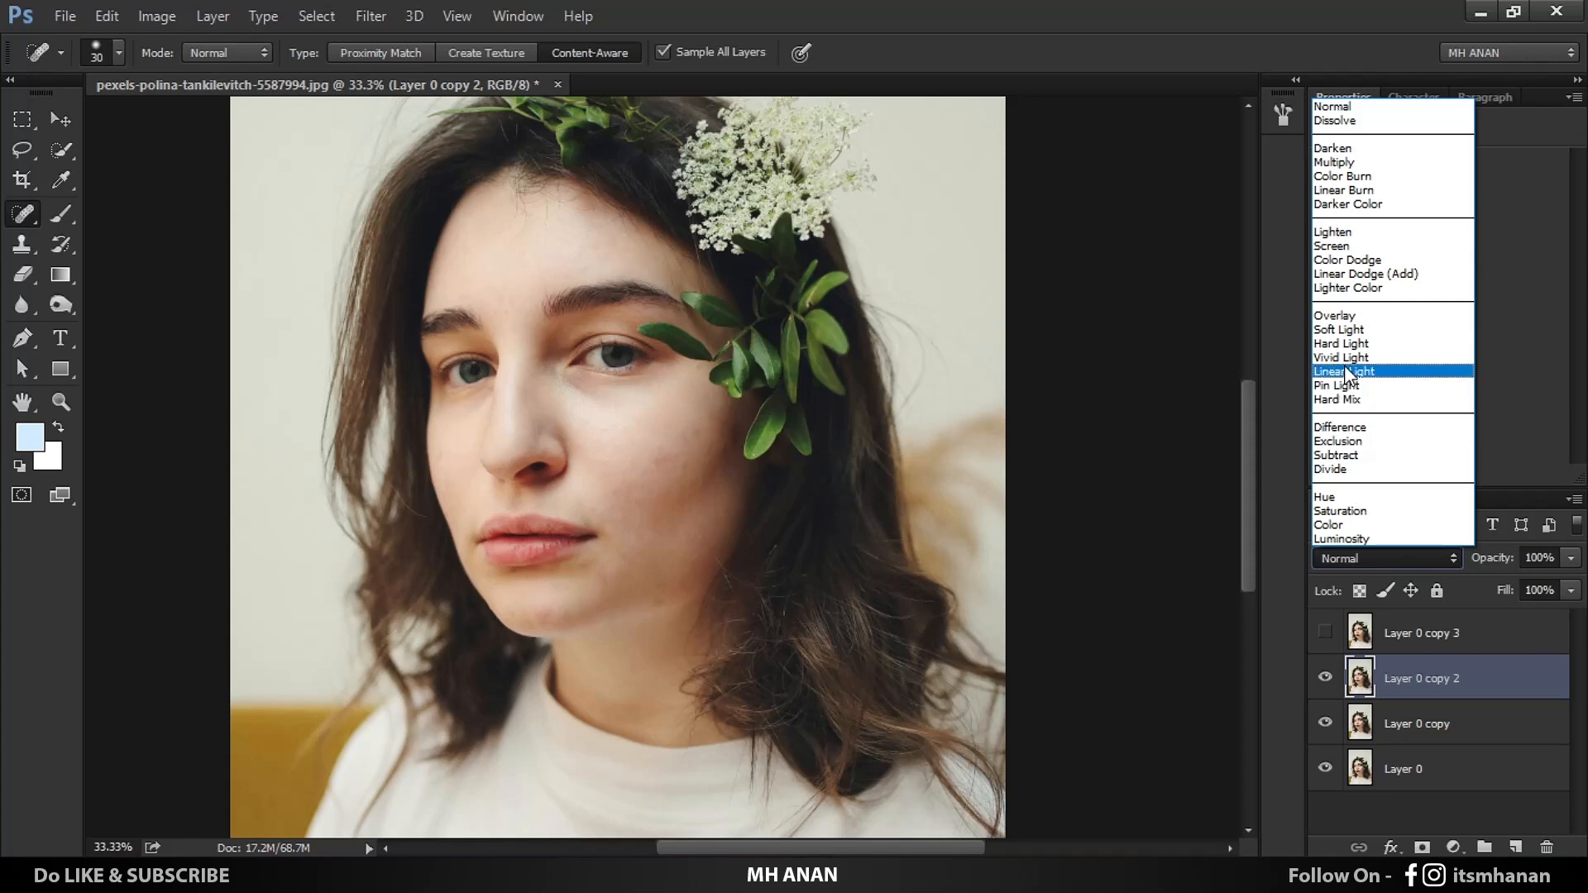
{"action": "left_click", "coordinate": [1385, 361]}
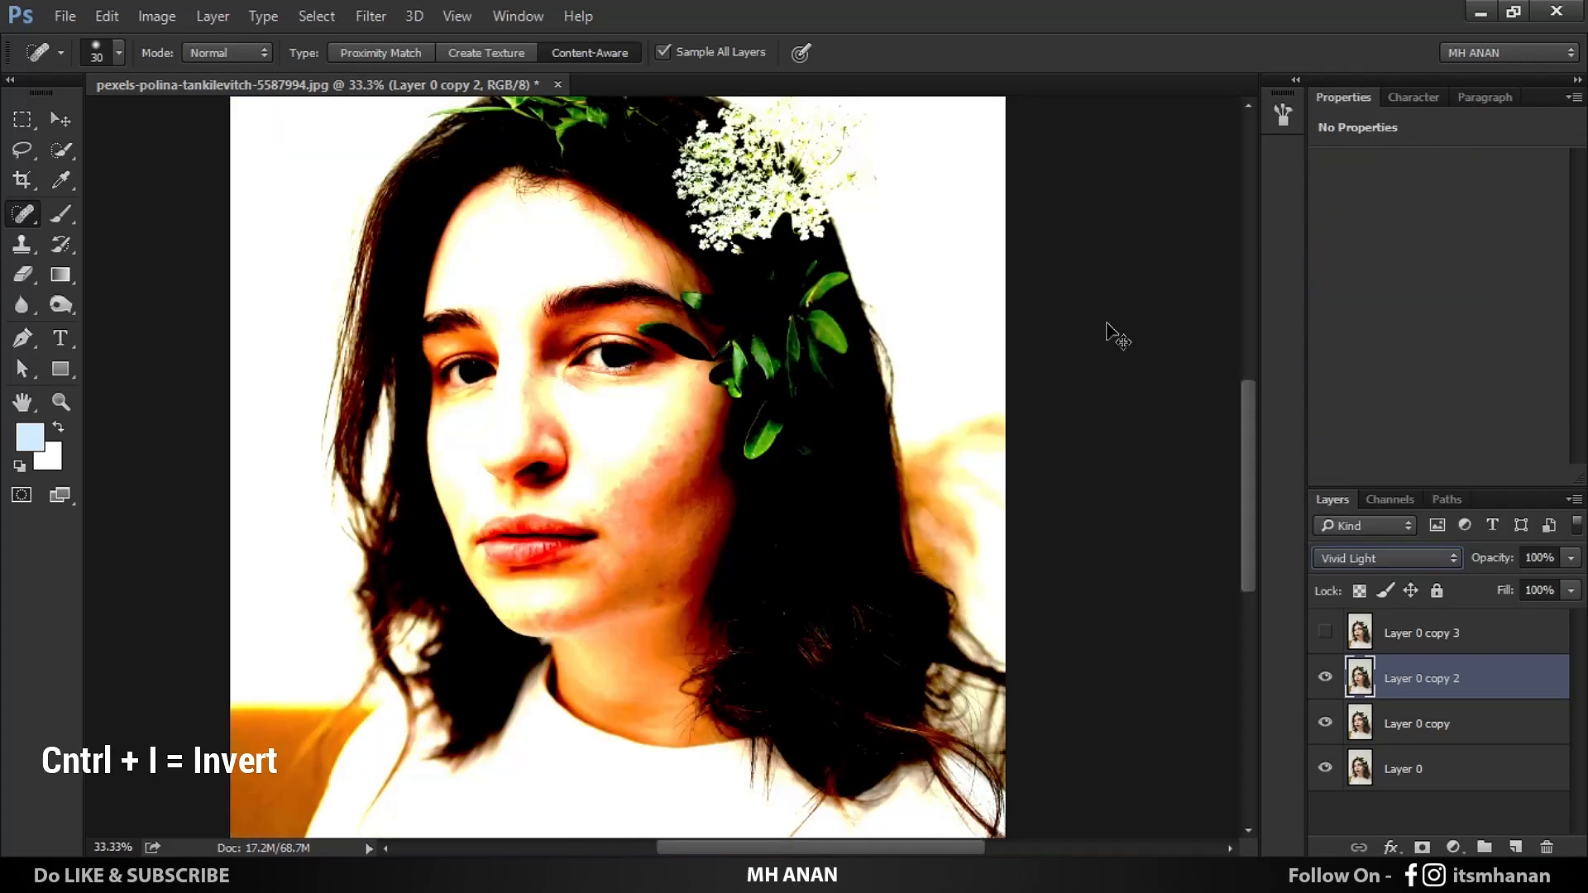
{"action": "key", "text": "ctrl+i"}
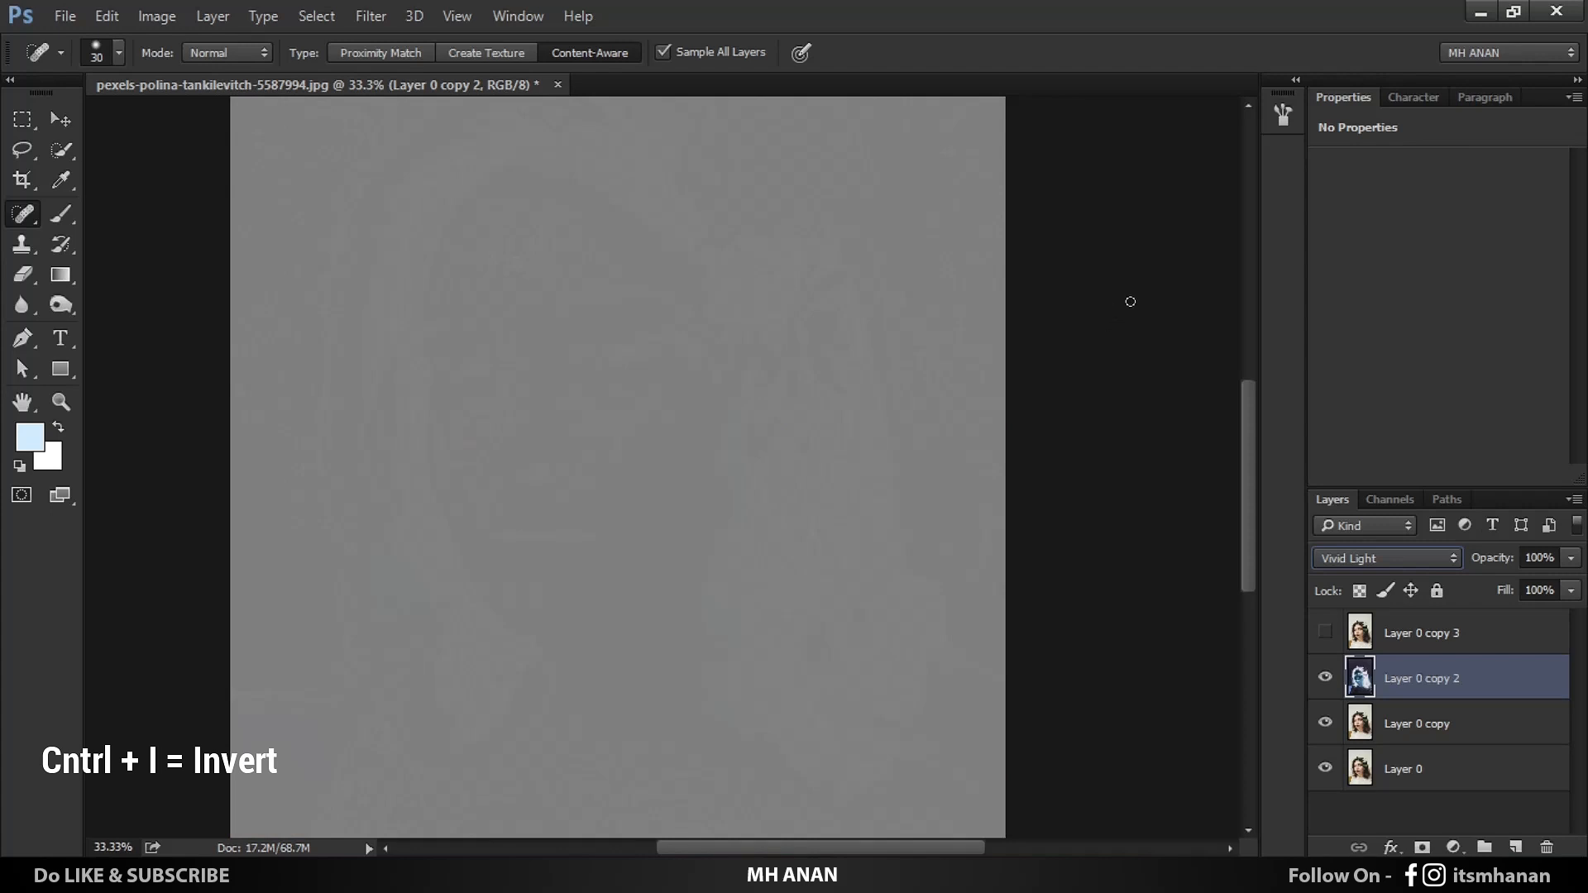
Step: Apply a High Pass filter with a radius of 7 pixels to Layer 0 copy 2
{"action": "left_click", "coordinate": [376, 22]}
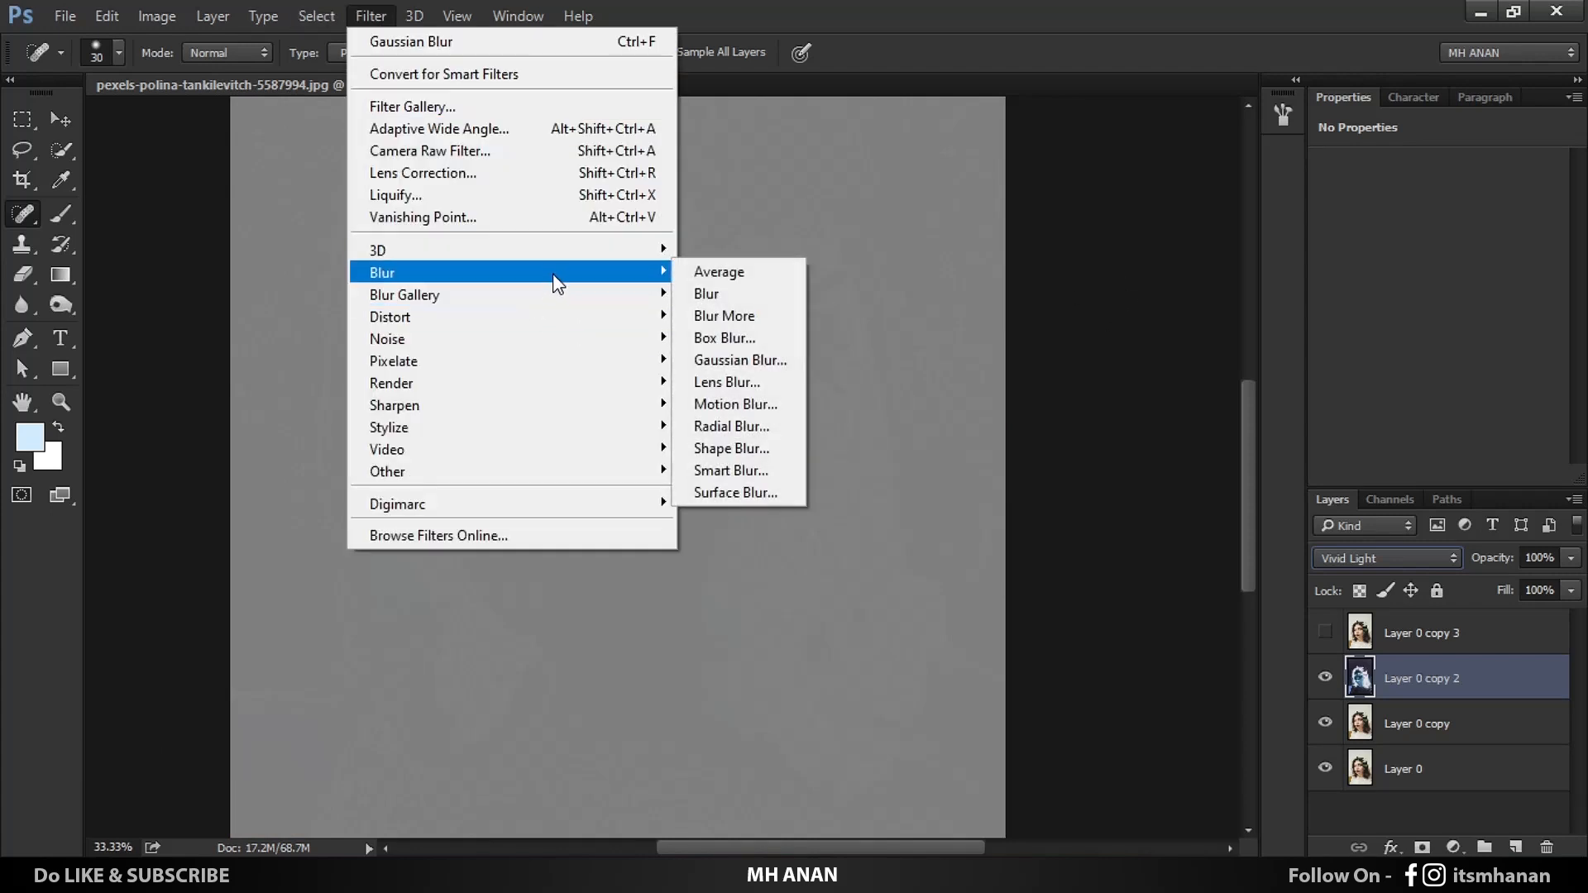
{"action": "mouse_move", "coordinate": [501, 469]}
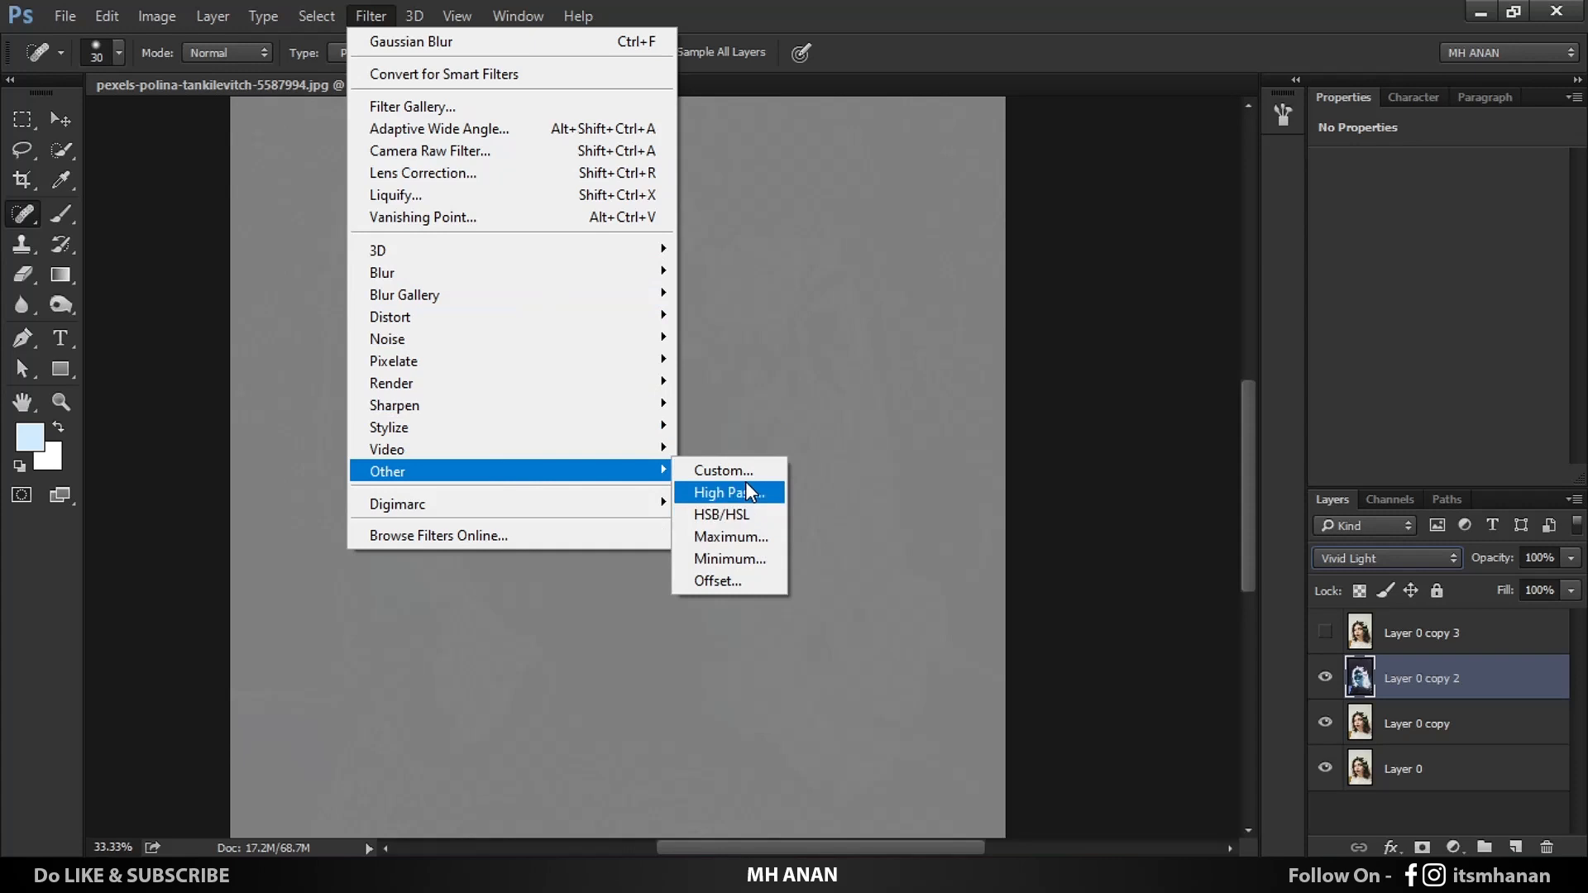
{"action": "left_click", "coordinate": [728, 493]}
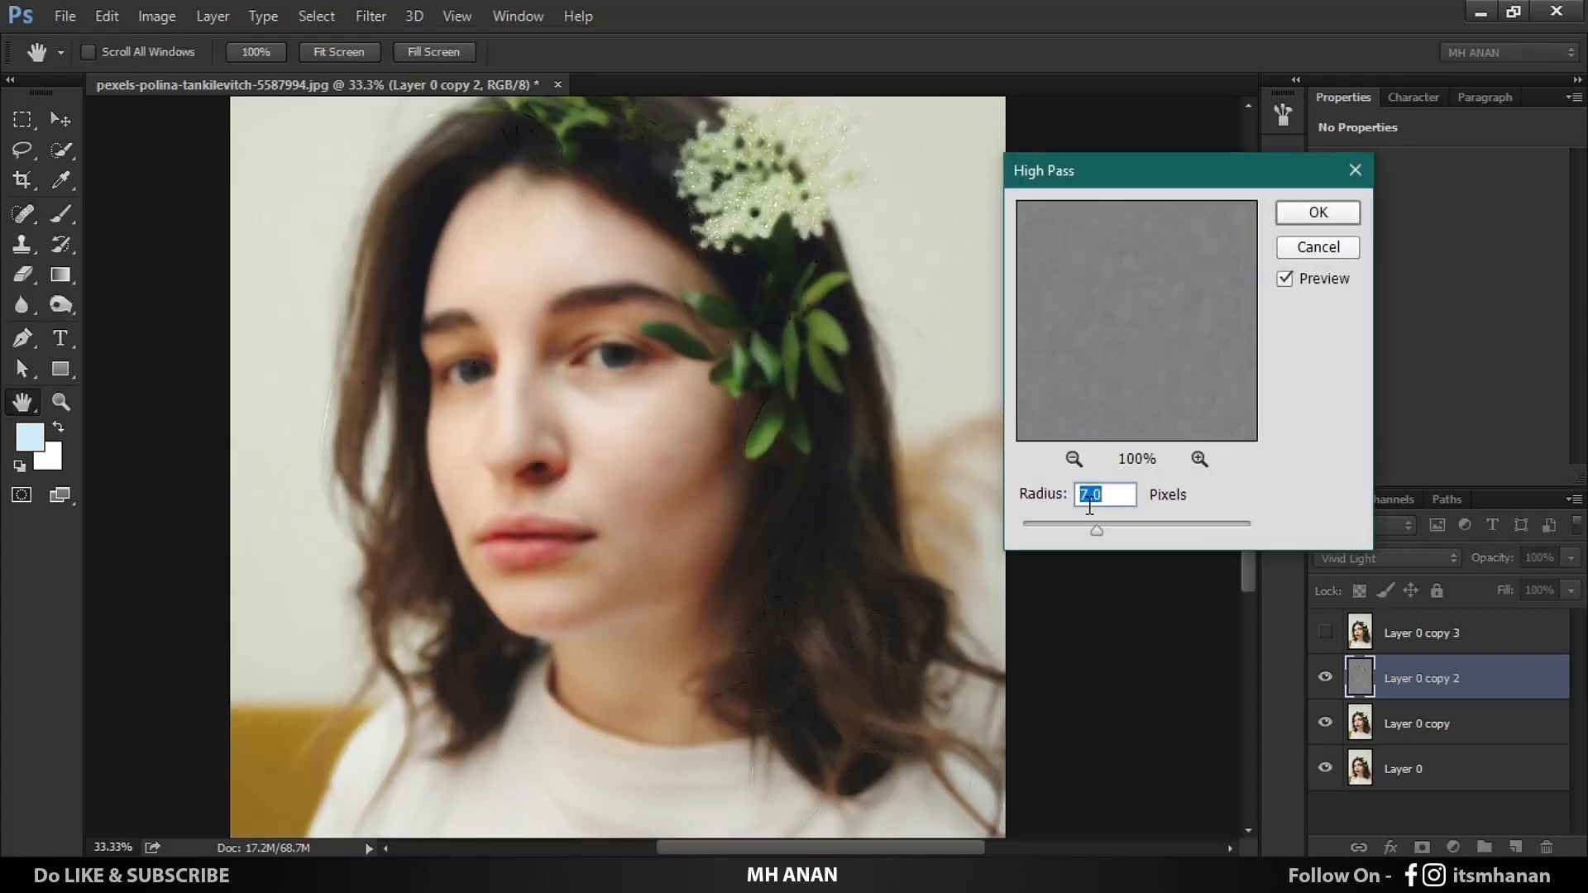
{"action": "mouse_move", "coordinate": [1082, 521]}
{"action": "left_mouse_down"}
{"action": "mouse_move", "coordinate": [1094, 529]}
{"action": "mouse_move", "coordinate": [1026, 536]}
{"action": "mouse_move", "coordinate": [1099, 534]}
{"action": "left_mouse_up"}
{"action": "type", "text": "7"}
{"action": "left_click", "coordinate": [1323, 212]}
{"action": "key", "text": "j"}
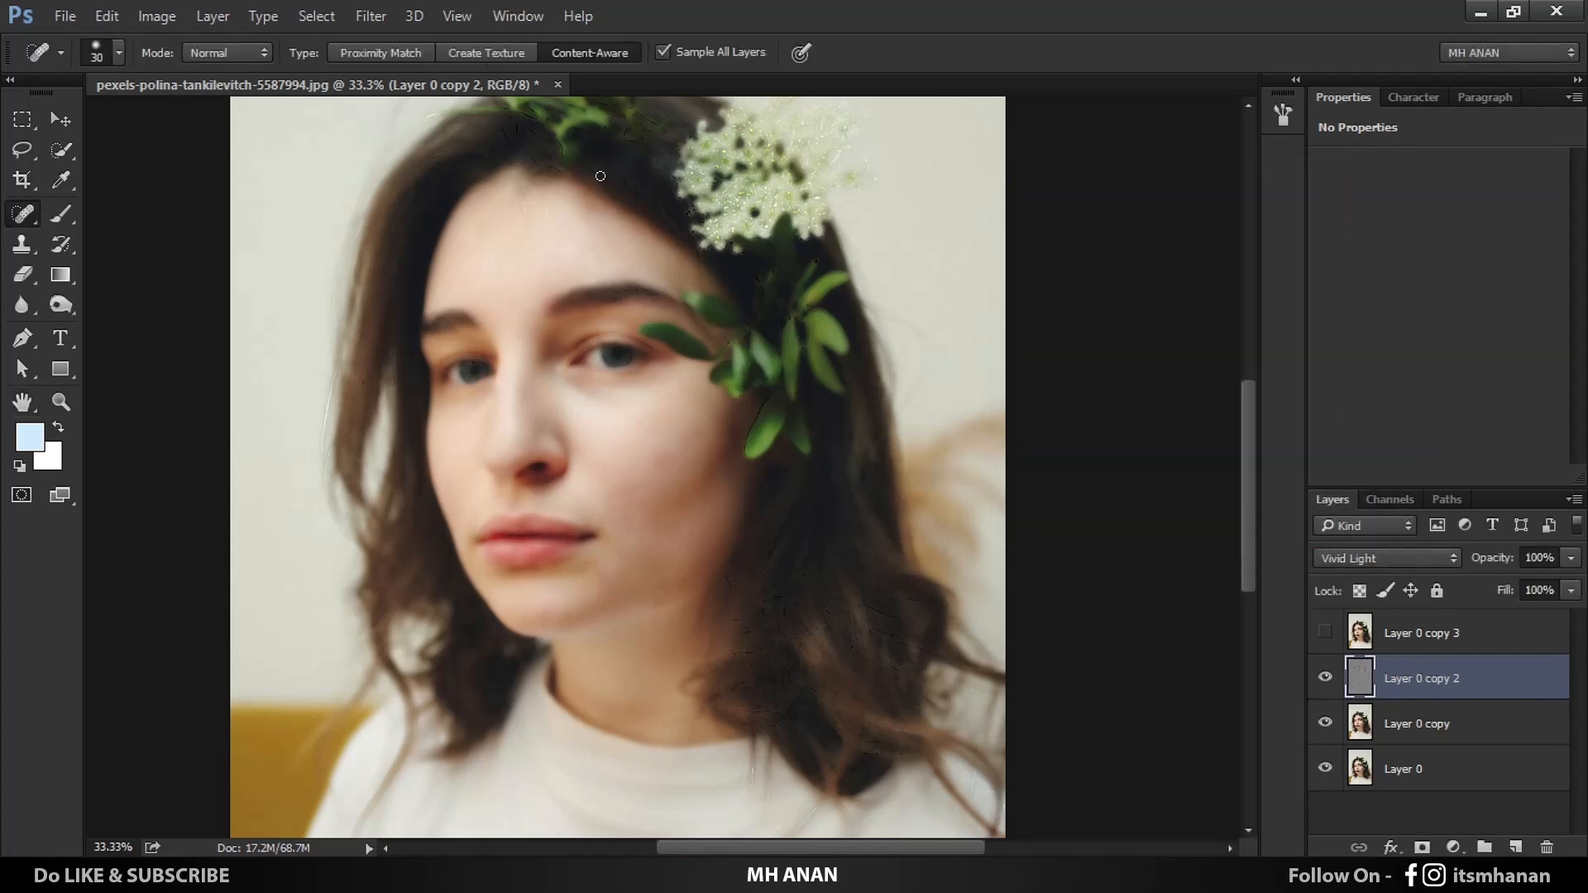
Step: Apply a Gaussian Blur with a radius of 1 pixel to Layer 0 copy 2
{"action": "left_click", "coordinate": [371, 17]}
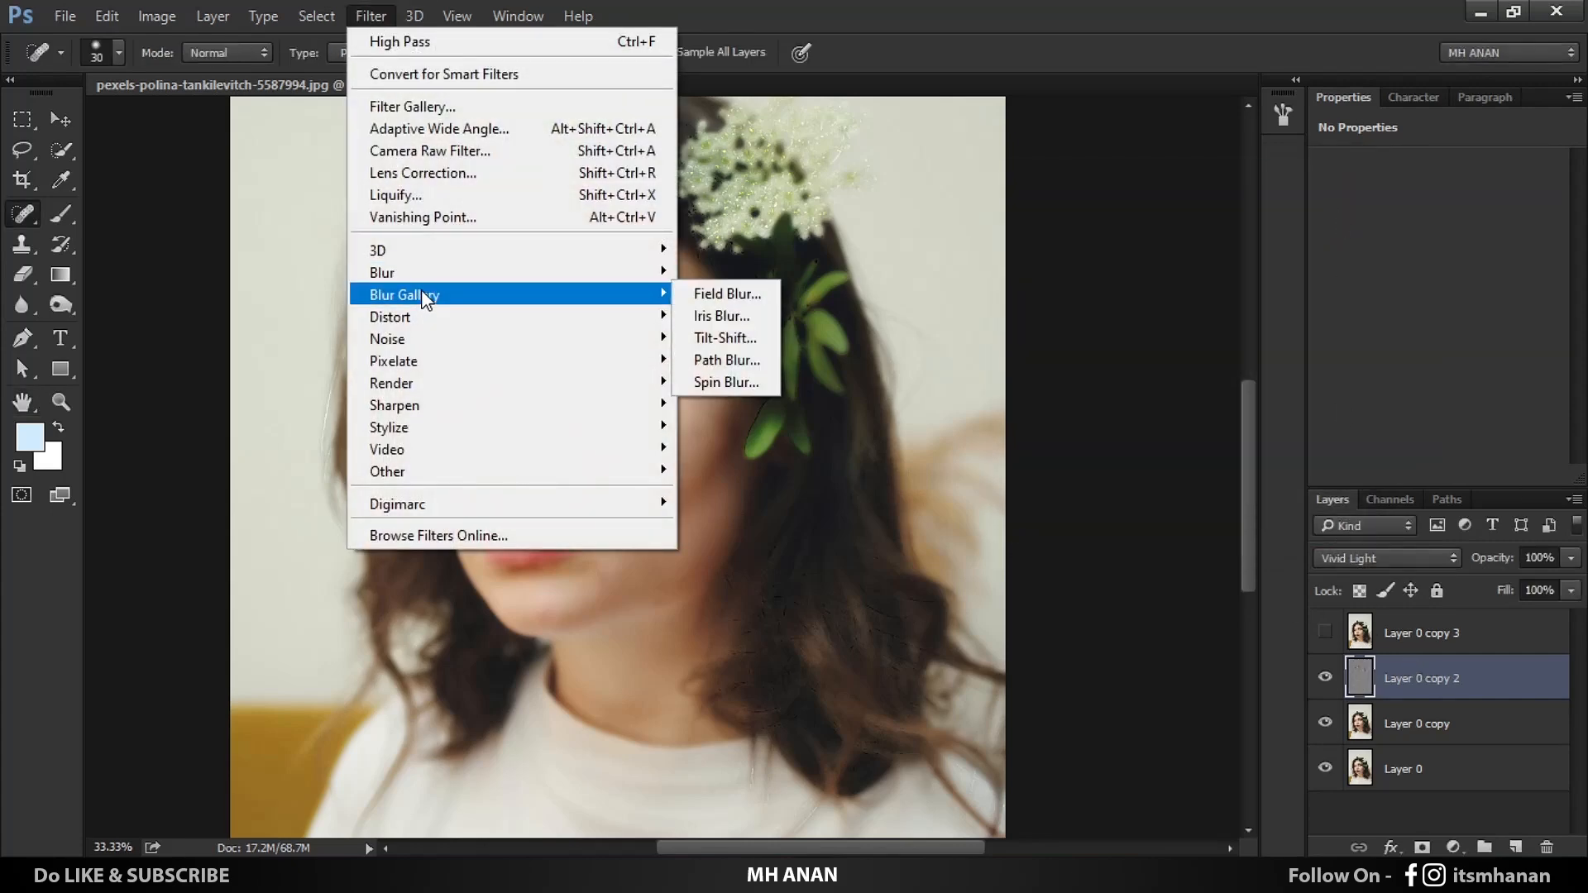
{"action": "mouse_move", "coordinate": [451, 277]}
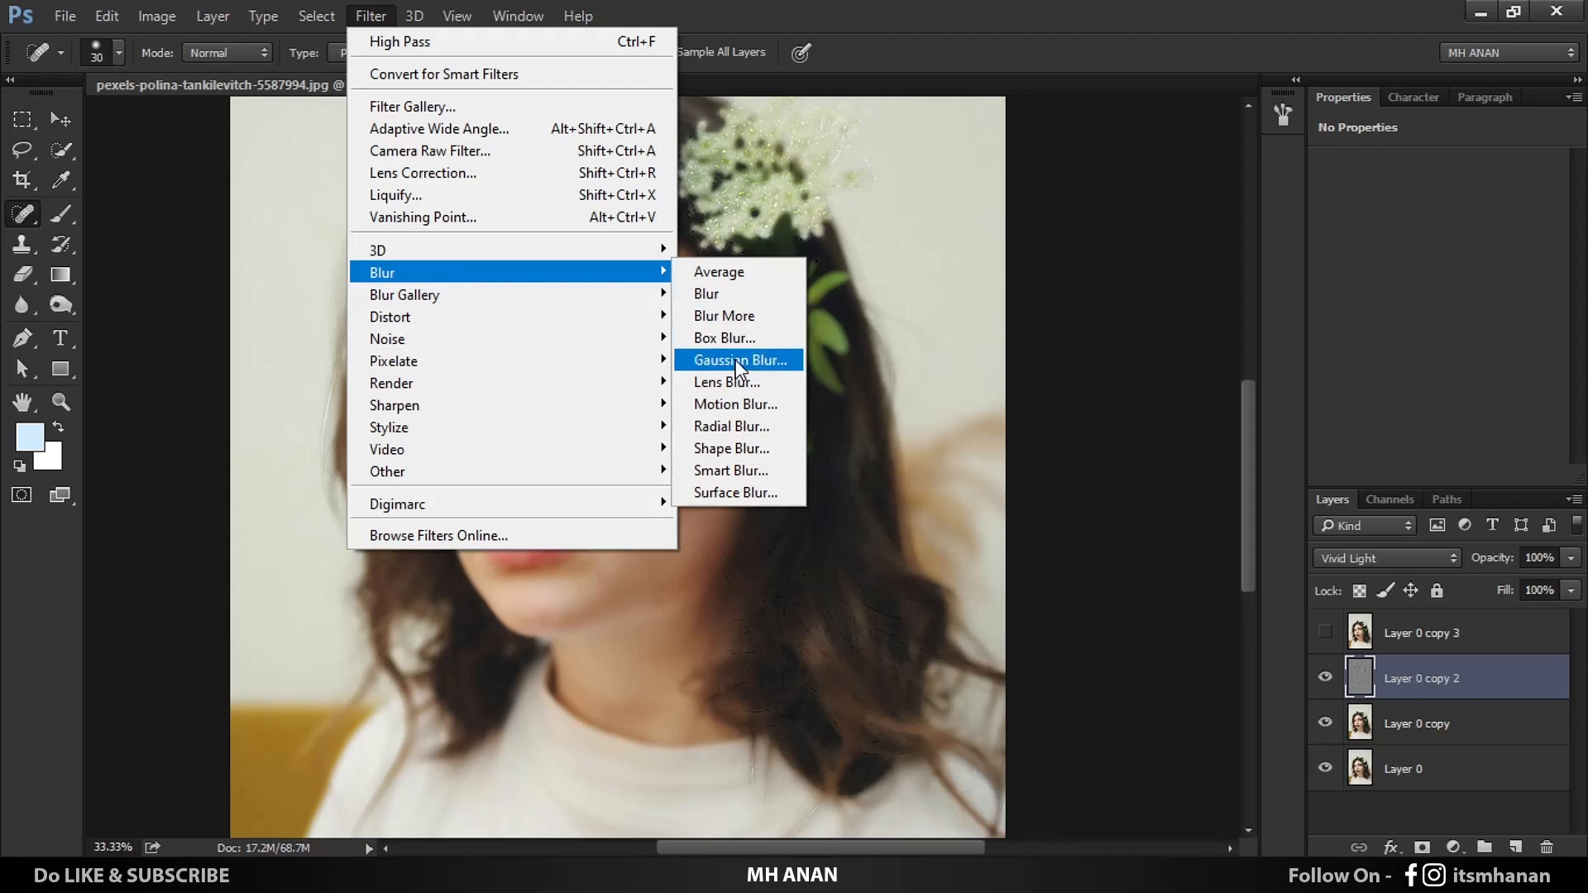
{"action": "left_click", "coordinate": [773, 370]}
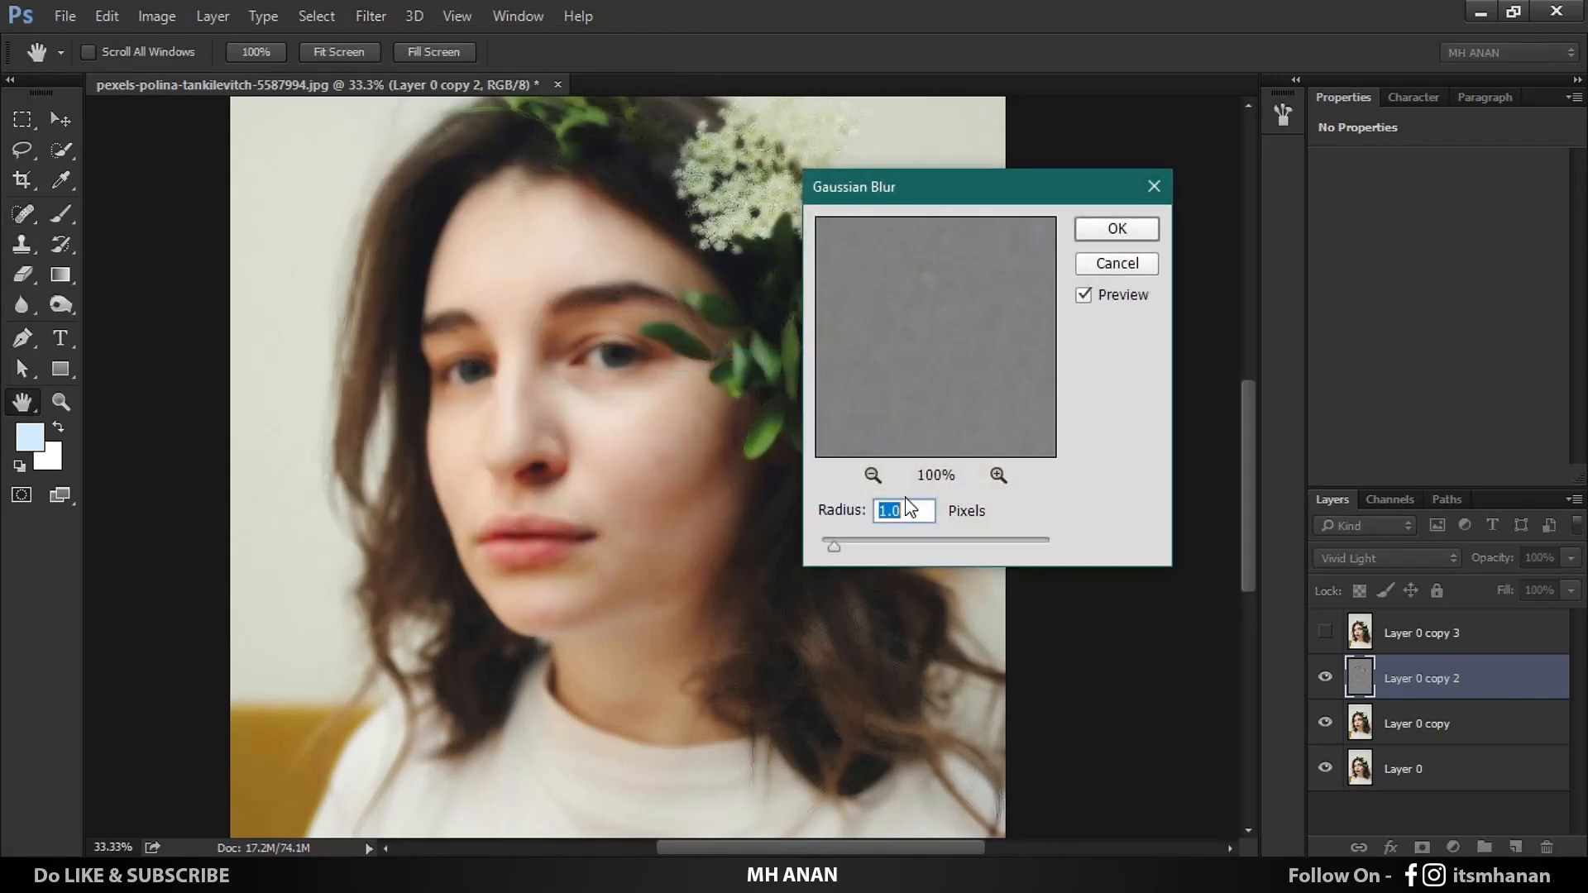
{"action": "type", "text": "1.5"}
{"action": "left_click_drag", "start_coordinate": [915, 514], "coordinate": [727, 516]}
{"action": "type", "text": "1j"}
{"action": "left_click", "coordinate": [1139, 228]}
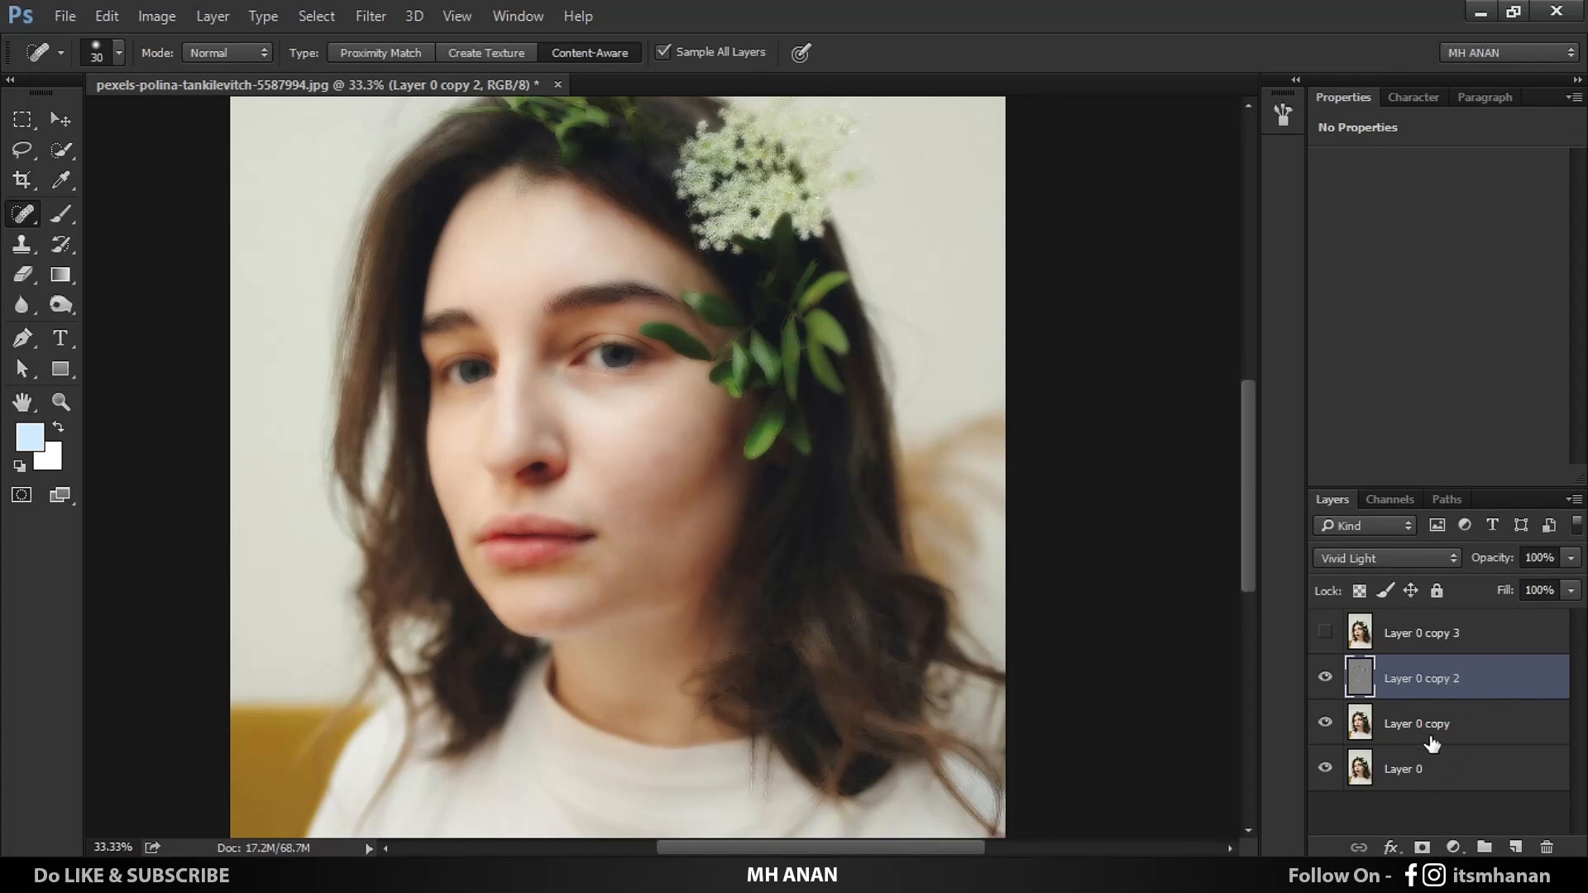
Step: Try adding a white layer mask to Layer 0 copy 2 and inverting it to black
{"action": "left_click", "coordinate": [1422, 847], "text": "alt"}
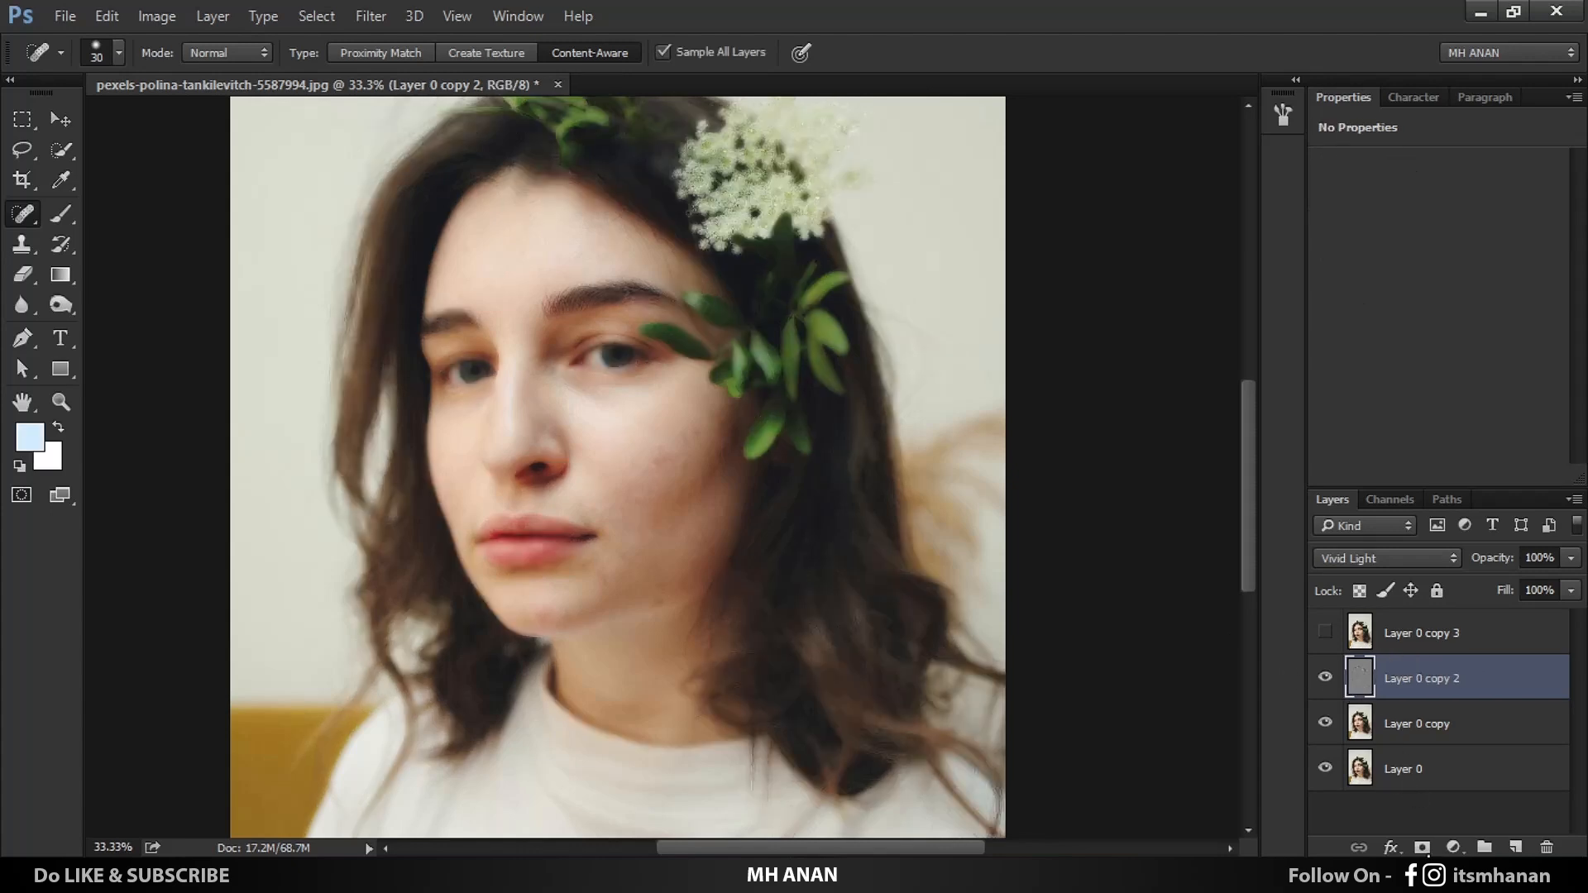
{"action": "left_click", "coordinate": [1422, 847]}
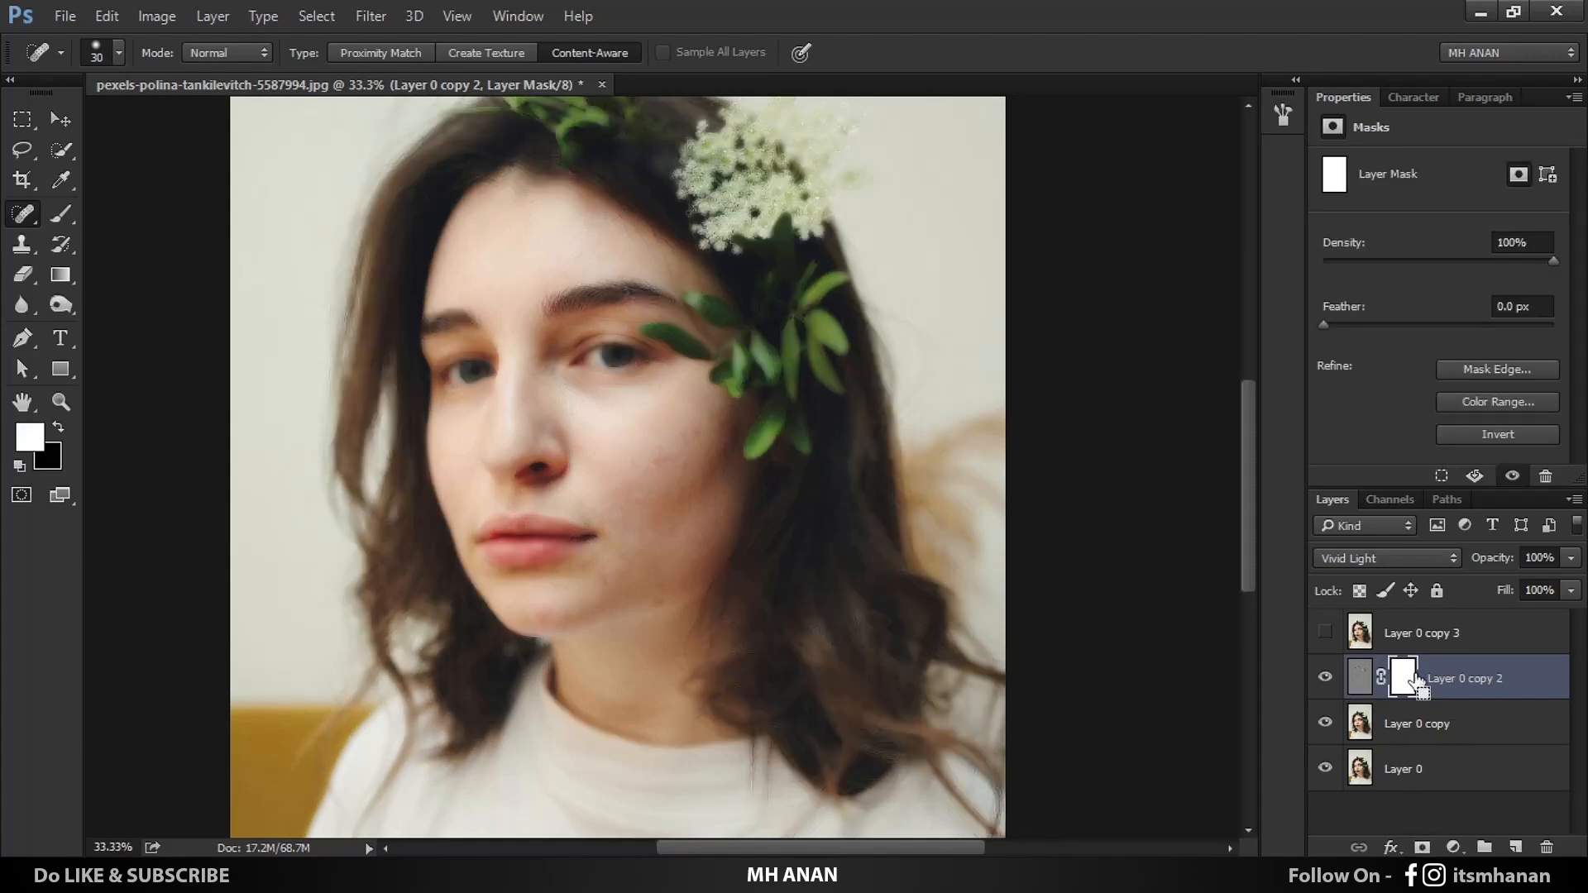
{"action": "key", "text": "ctrl+i"}
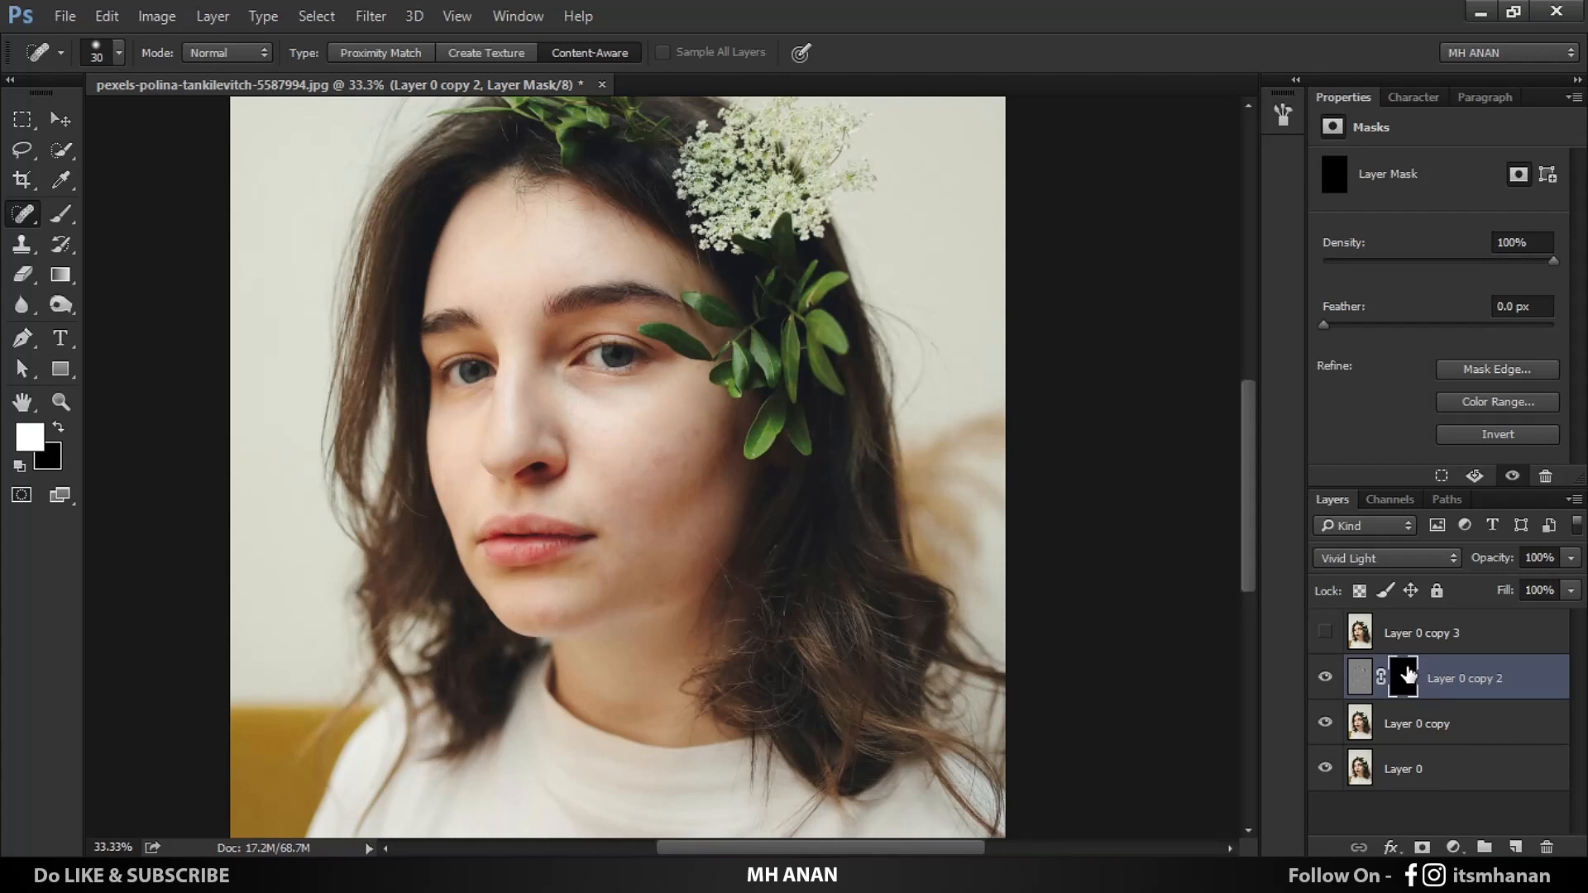
{"action": "key", "text": "ctrl+i"}
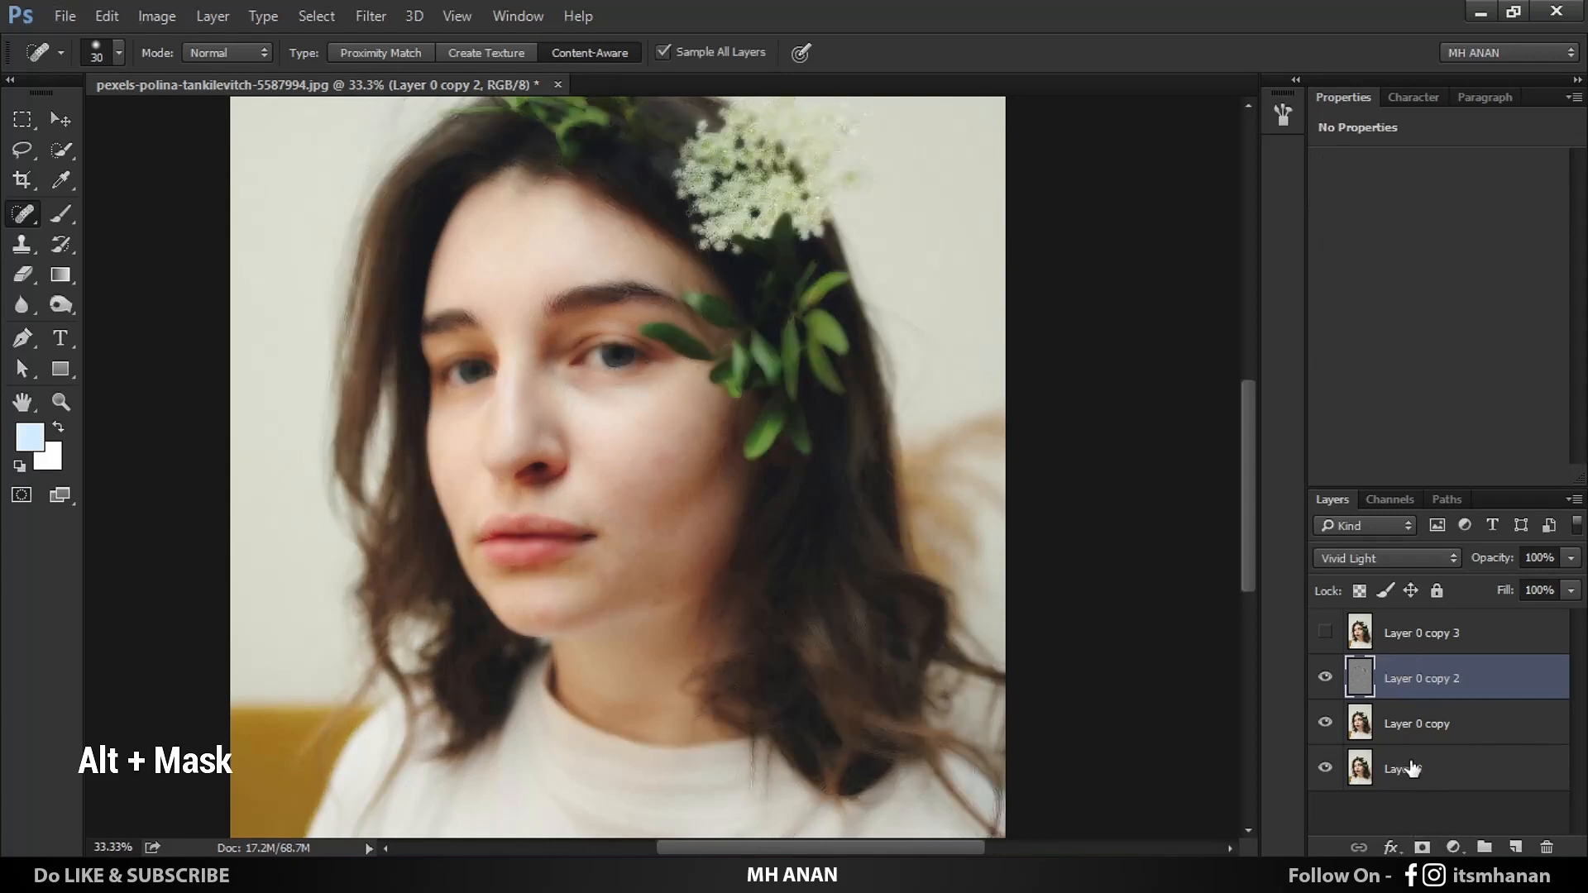
Step: Add a black layer mask to Layer 0 copy 2 and switch to the Brush tool
{"action": "left_click", "coordinate": [1422, 847], "text": "alt"}
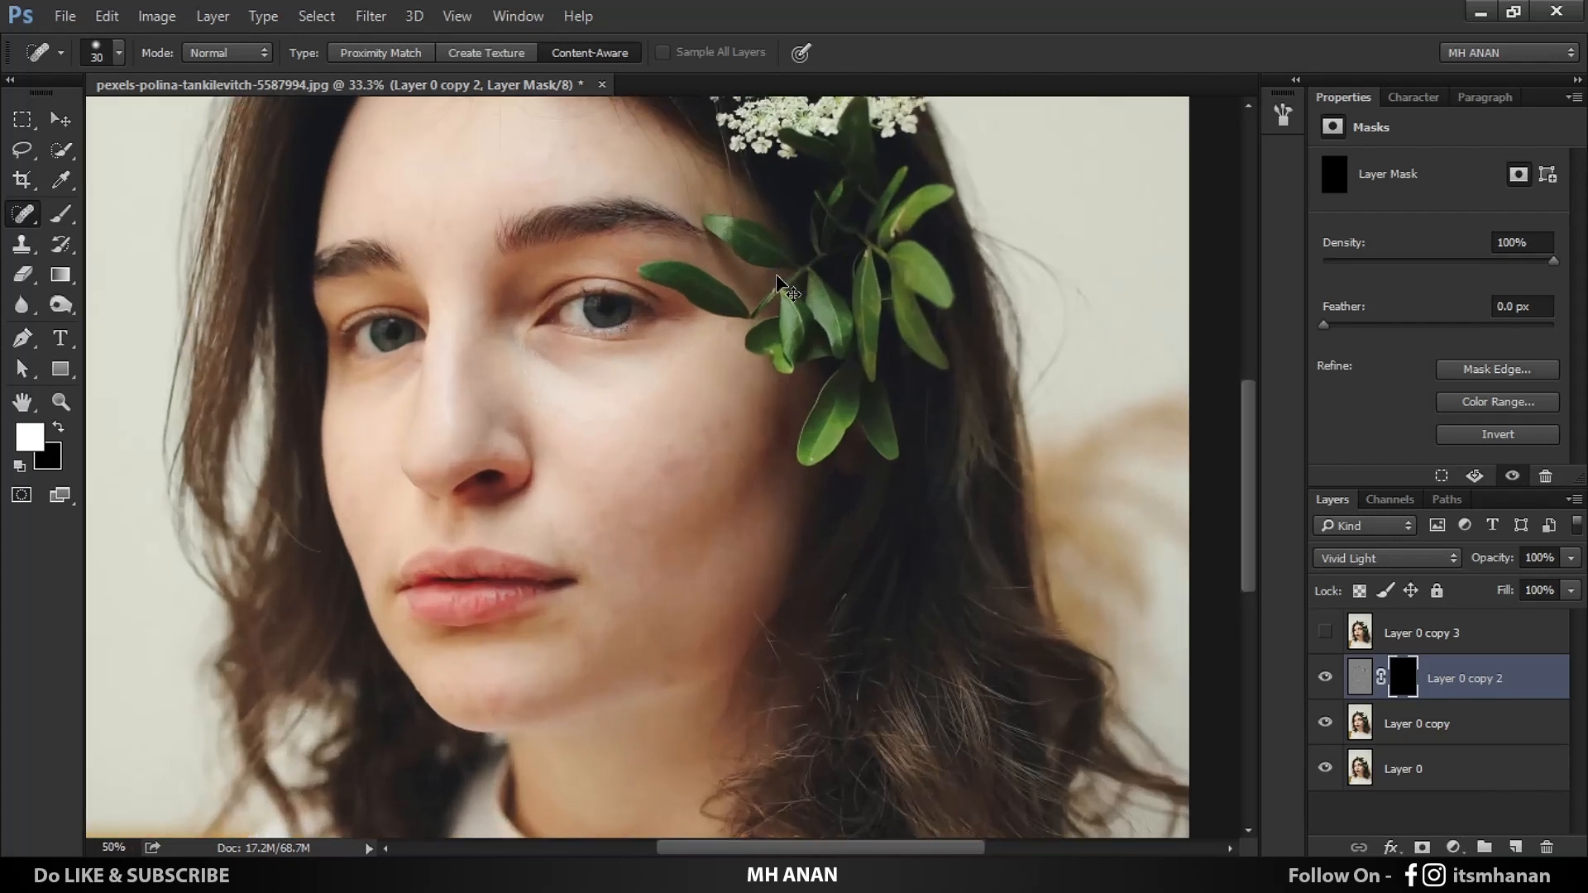
{"action": "key", "text": "ctrl+plus"}
{"action": "left_click_drag", "start_coordinate": [514, 308], "coordinate": [635, 414]}
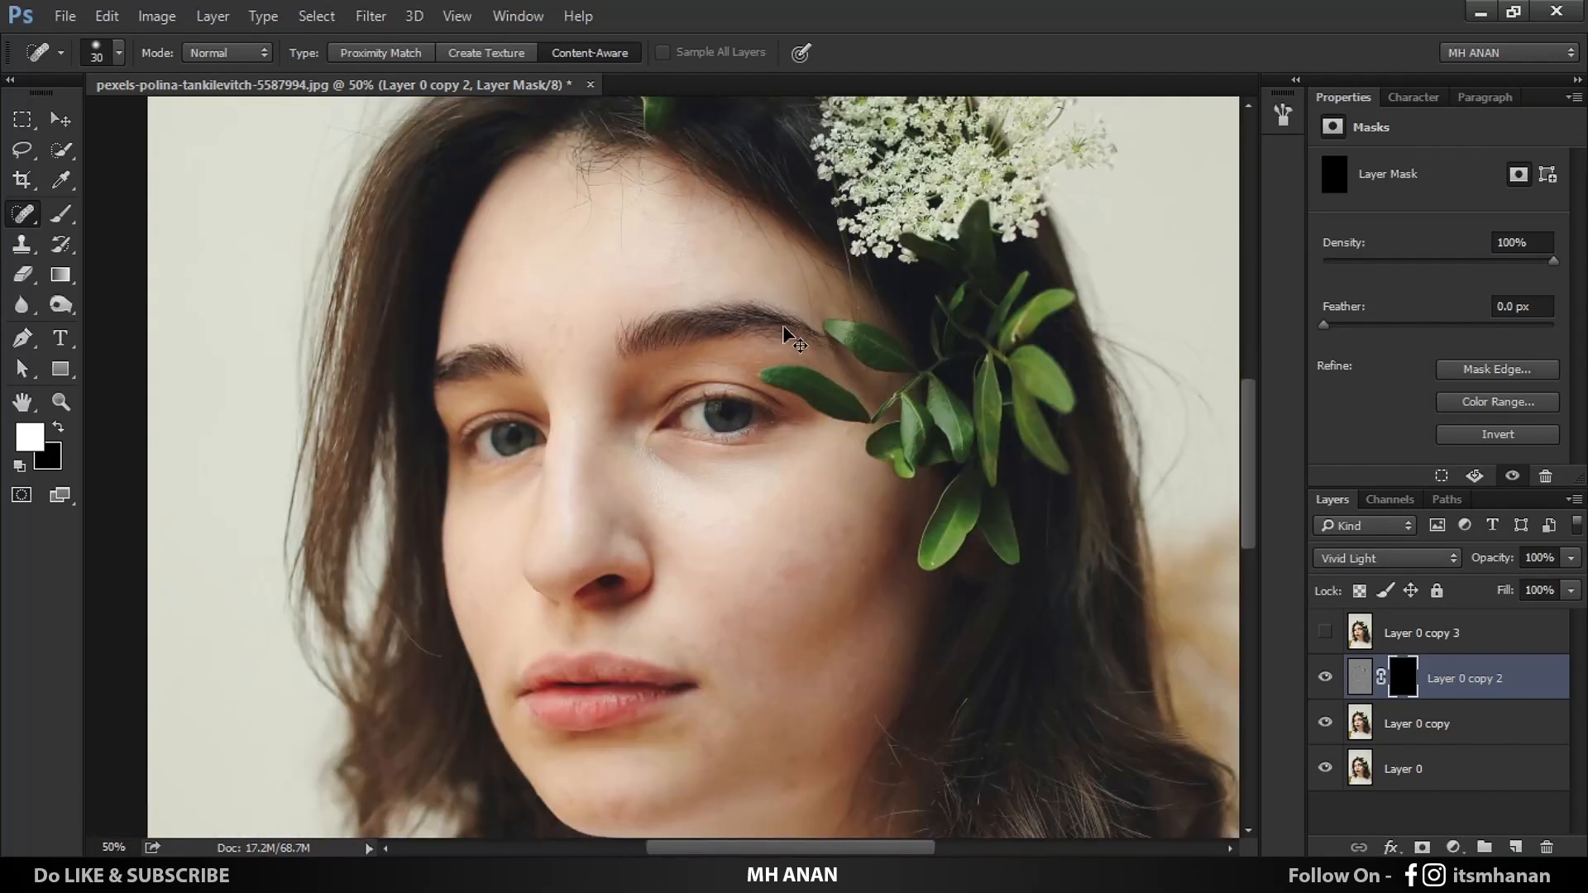
{"action": "key", "text": "ctrl+plus"}
{"action": "scroll", "coordinate": [552, 259], "scroll_direction": "up", "scroll_amount": 3}
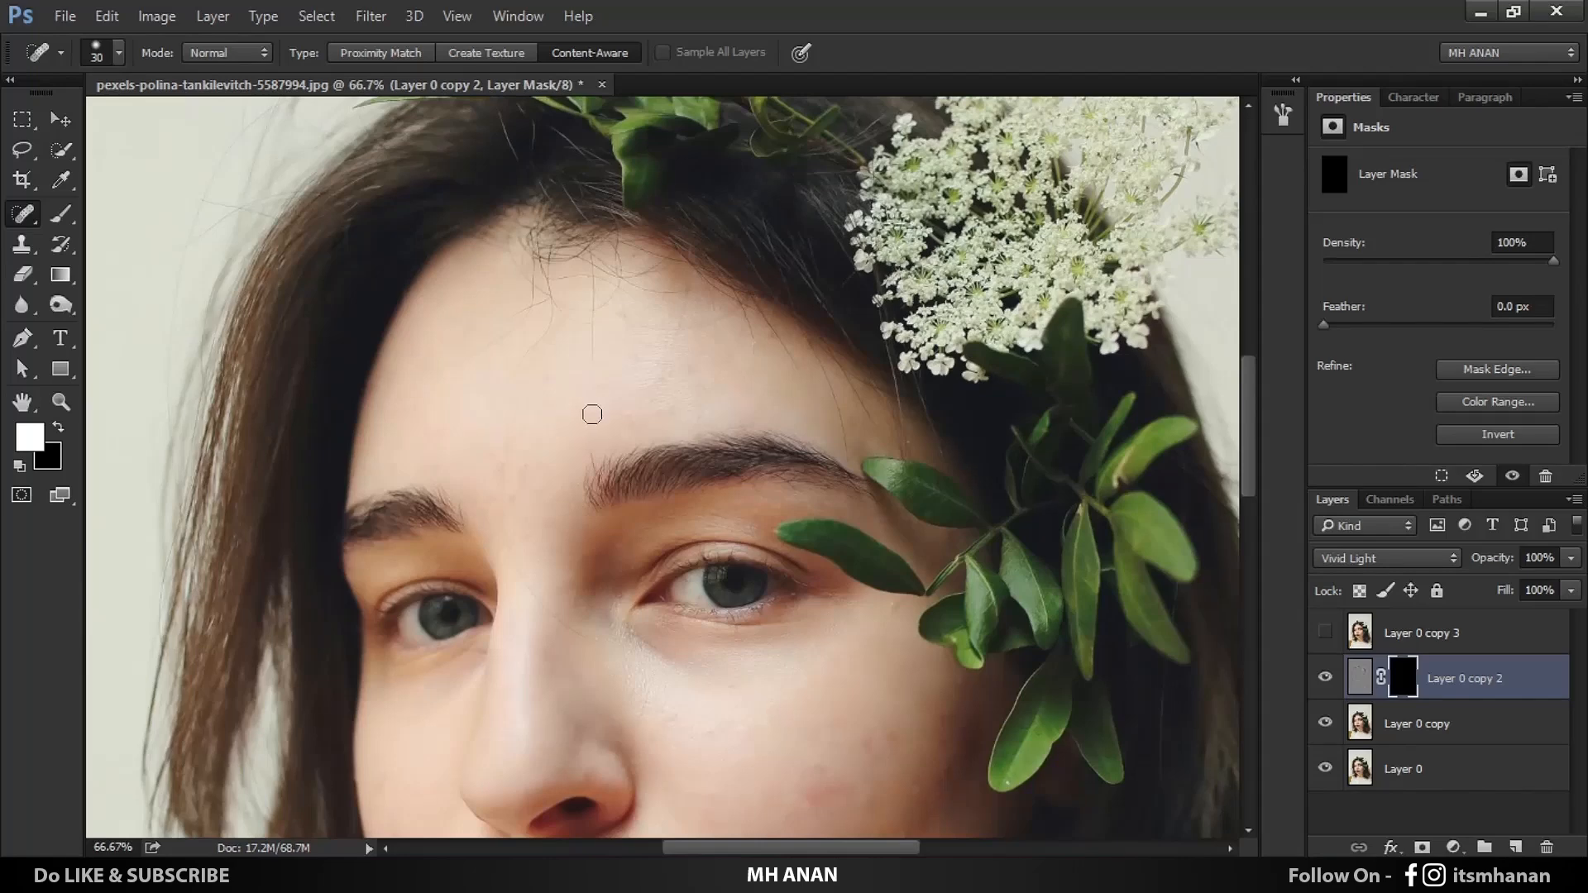
{"action": "left_click", "coordinate": [76, 213]}
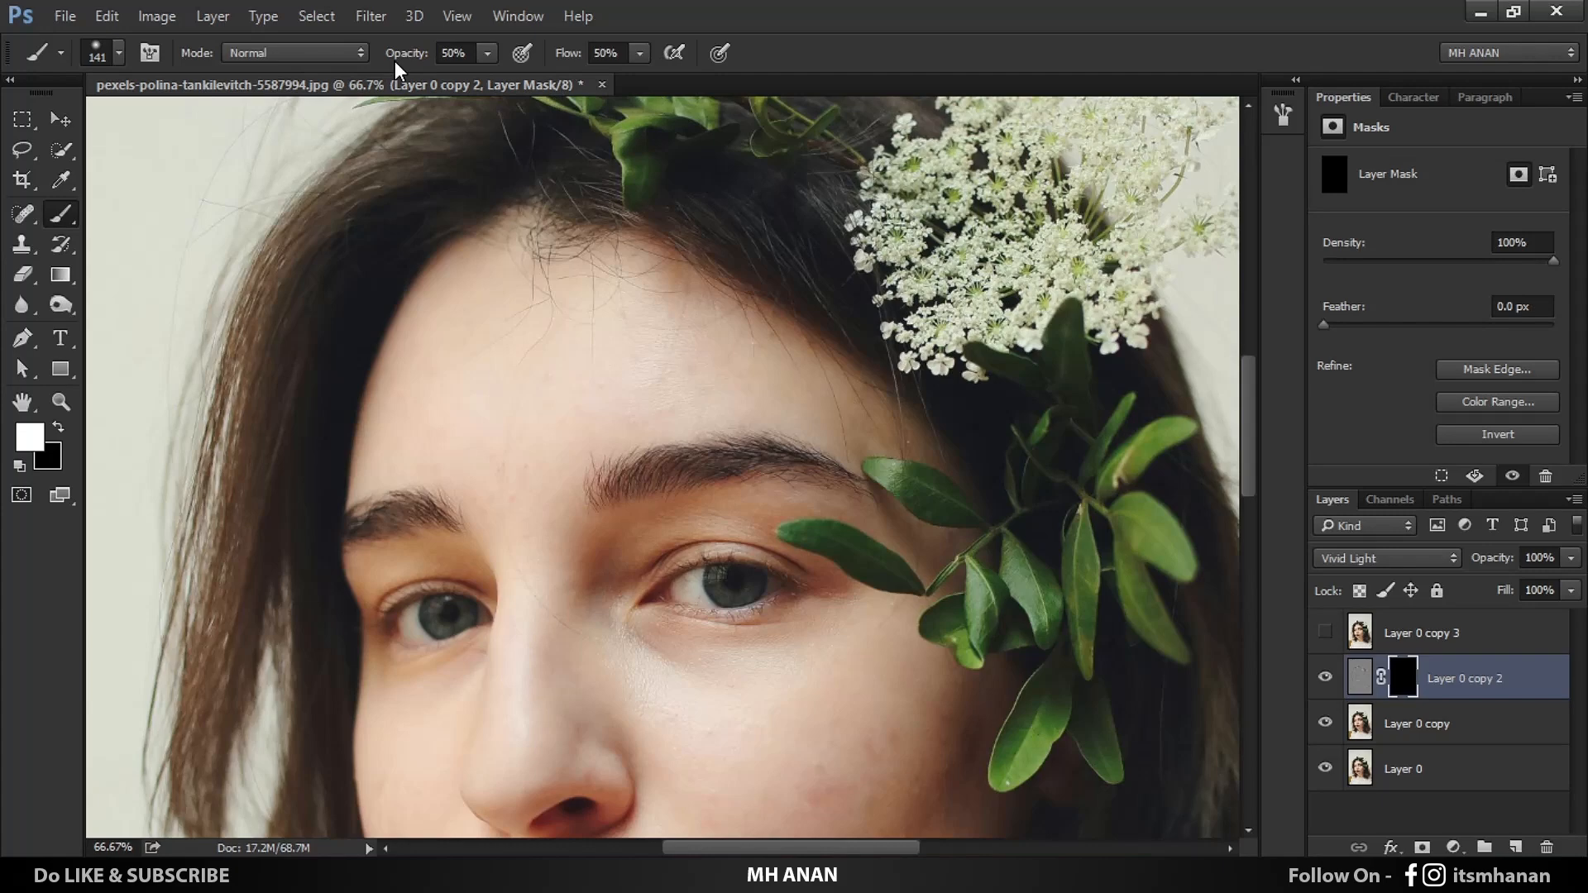
Step: Paint on the Layer 0 copy 2 mask over the facial skin with a soft brush at 50% opacity and flow, reducing the brush size to 77
{"action": "scroll", "coordinate": [647, 312], "scroll_direction": "up", "scroll_amount": 3}
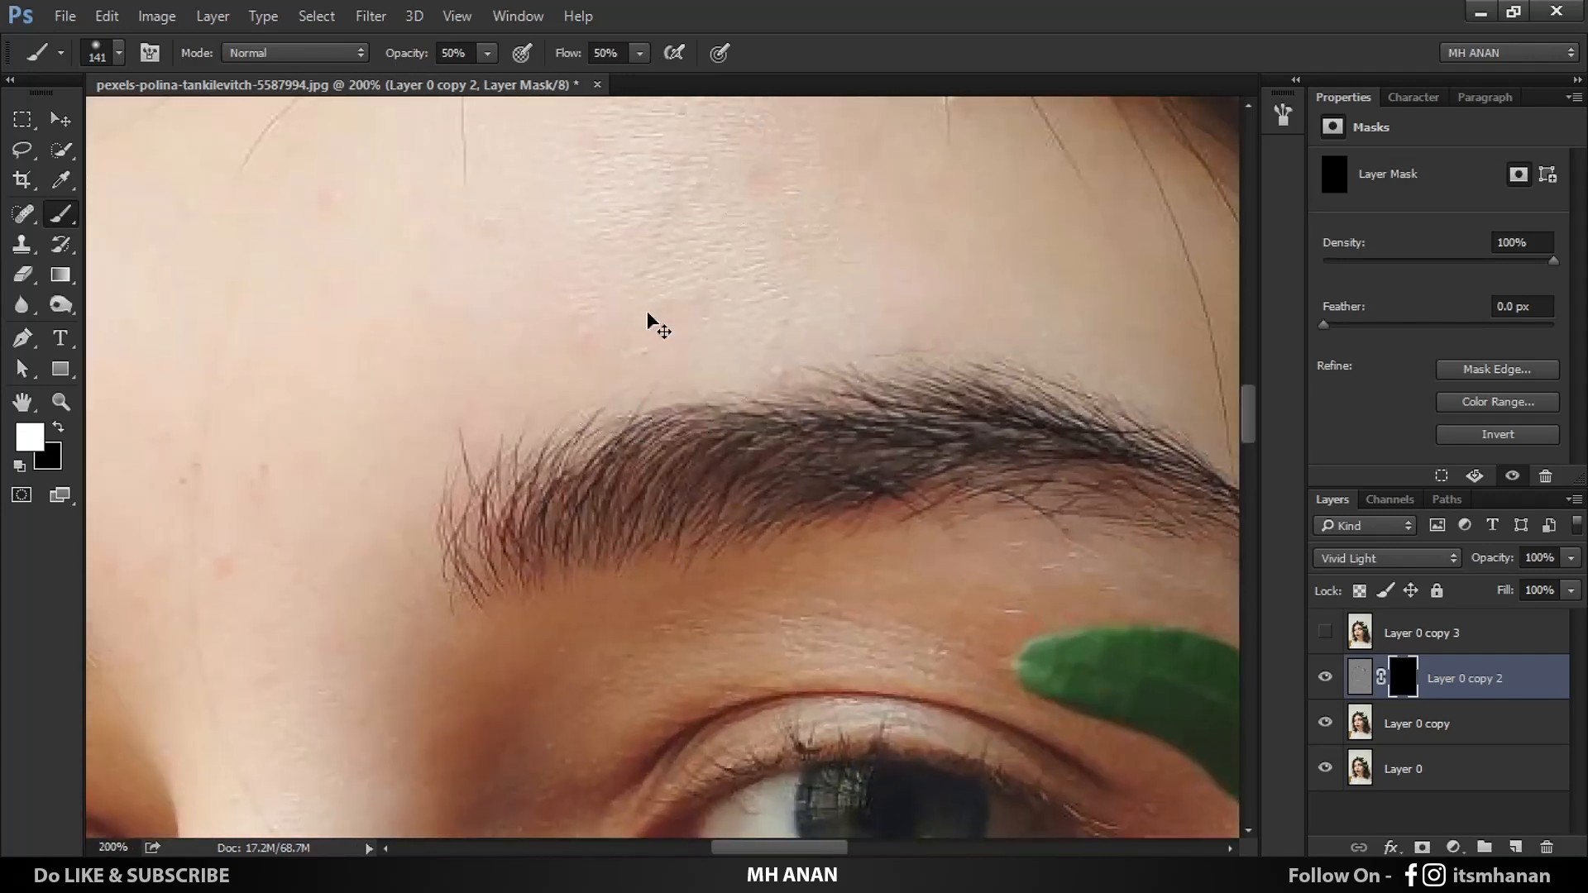
{"action": "scroll", "coordinate": [648, 312], "scroll_direction": "down", "scroll_amount": 1}
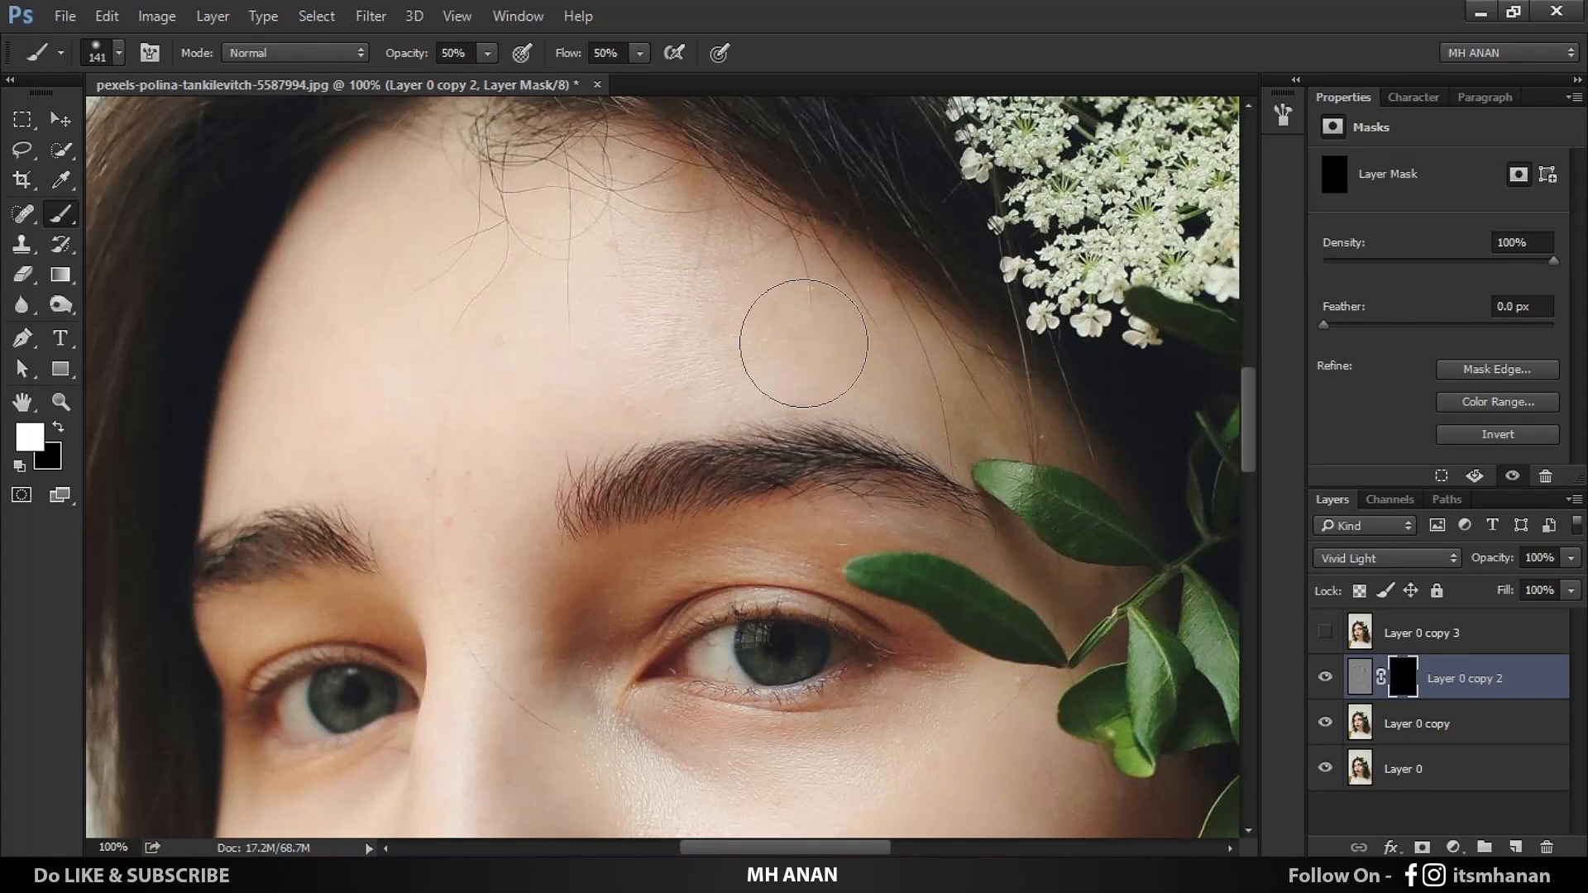
{"action": "left_click_drag", "start_coordinate": [857, 358], "coordinate": [827, 355]}
{"action": "scroll", "coordinate": [497, 584], "scroll_direction": "down", "scroll_amount": 5}
{"action": "mouse_move", "coordinate": [879, 582]}
{"action": "left_mouse_down"}
{"action": "mouse_move", "coordinate": [905, 556]}
{"action": "mouse_move", "coordinate": [869, 597]}
{"action": "left_mouse_up"}
{"action": "mouse_move", "coordinate": [1023, 803]}
{"action": "left_mouse_down"}
{"action": "mouse_move", "coordinate": [833, 496]}
{"action": "mouse_move", "coordinate": [893, 609]}
{"action": "left_mouse_up"}
{"action": "mouse_move", "coordinate": [459, 756]}
{"action": "left_mouse_down"}
{"action": "mouse_move", "coordinate": [665, 523]}
{"action": "mouse_move", "coordinate": [648, 406]}
{"action": "mouse_move", "coordinate": [690, 462]}
{"action": "left_mouse_up"}
{"action": "left_click_drag", "start_coordinate": [475, 156], "coordinate": [886, 623]}
{"action": "right_click", "coordinate": [712, 439], "text": "alt"}
{"action": "mouse_move", "coordinate": [712, 439]}
{"action": "left_mouse_down"}
{"action": "mouse_move", "coordinate": [697, 497]}
{"action": "mouse_move", "coordinate": [735, 457]}
{"action": "left_mouse_up"}
{"action": "right_click", "coordinate": [735, 458], "text": "alt"}
{"action": "left_click_drag", "start_coordinate": [704, 590], "coordinate": [756, 545]}
{"action": "left_click", "coordinate": [903, 452], "text": "alt"}
{"action": "left_click_drag", "start_coordinate": [996, 331], "coordinate": [798, 769]}
{"action": "left_click_drag", "start_coordinate": [1075, 807], "coordinate": [645, 417]}
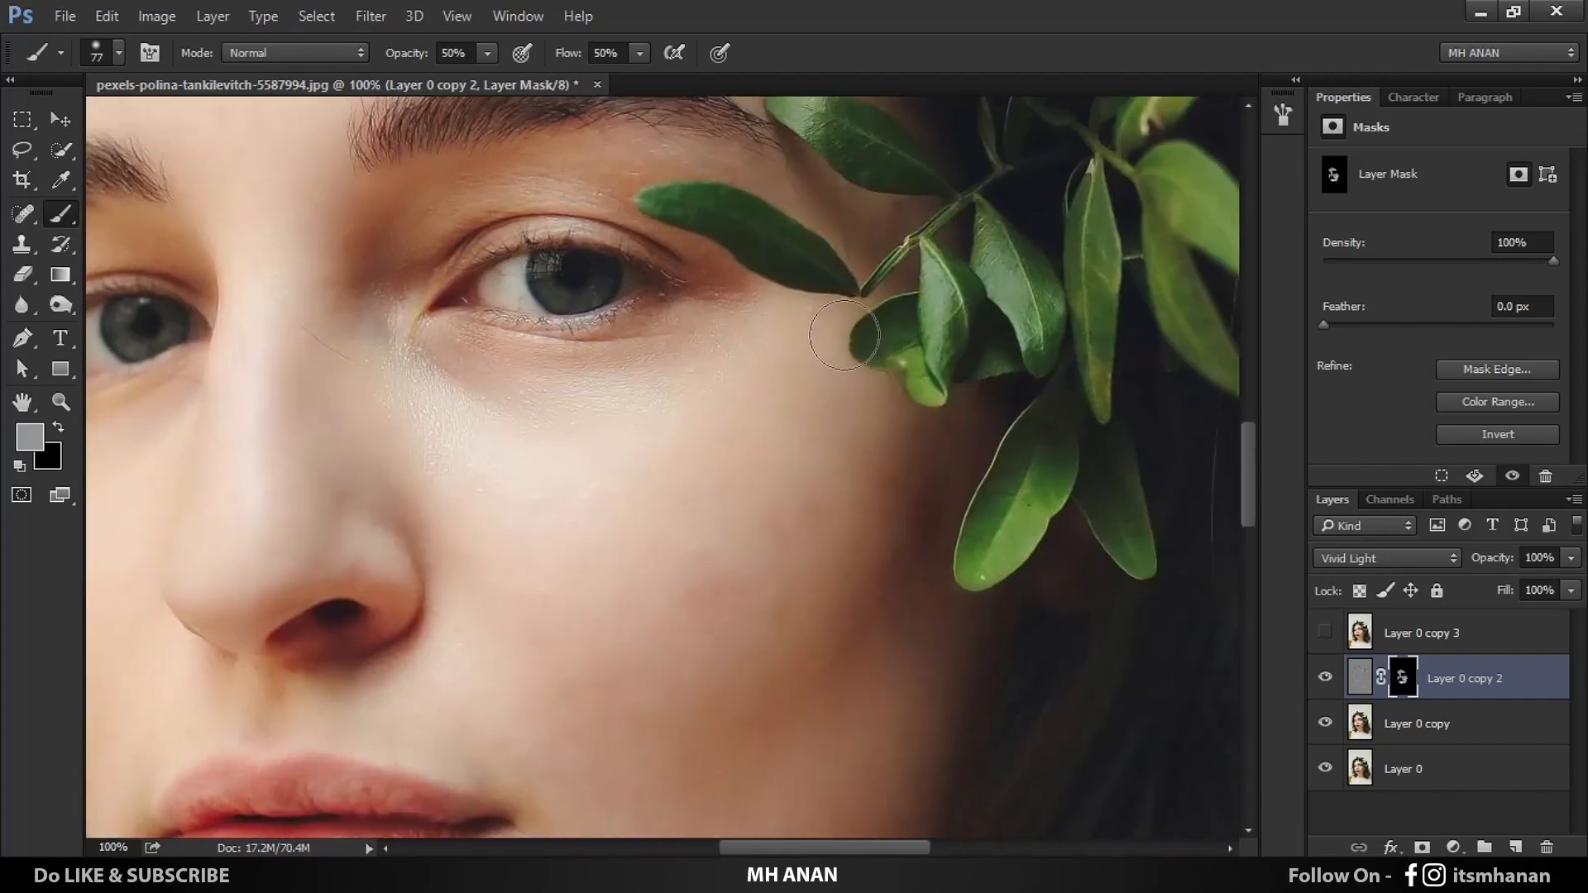
{"action": "left_click_drag", "start_coordinate": [355, 720], "coordinate": [763, 451]}
{"action": "left_click_drag", "start_coordinate": [960, 603], "coordinate": [808, 379]}
Step: Examine the smoothed skin on the whole portrait and again closer on the face
{"action": "key", "text": "ctrl+minus"}
{"action": "key", "text": "ctrl+minus"}
{"action": "key", "text": "ctrl+minus"}
{"action": "key", "text": "ctrl+minus"}
{"action": "left_click_drag", "start_coordinate": [879, 294], "coordinate": [850, 432]}
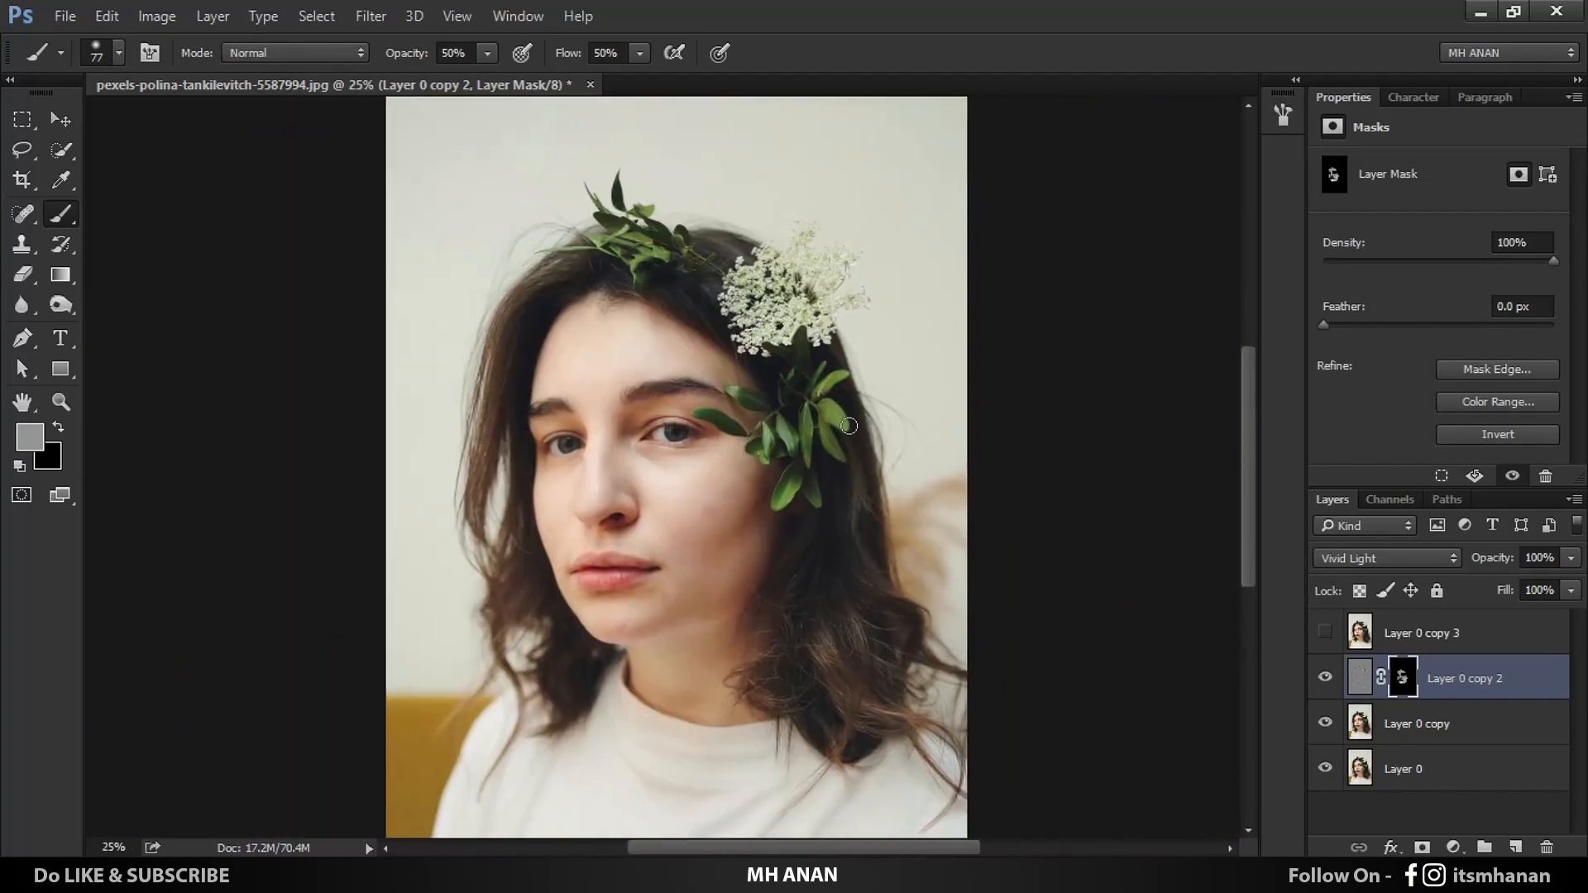
{"action": "key", "text": "ctrl+plus"}
{"action": "key", "text": "ctrl+plus"}
{"action": "left_click_drag", "start_coordinate": [618, 559], "coordinate": [601, 514]}
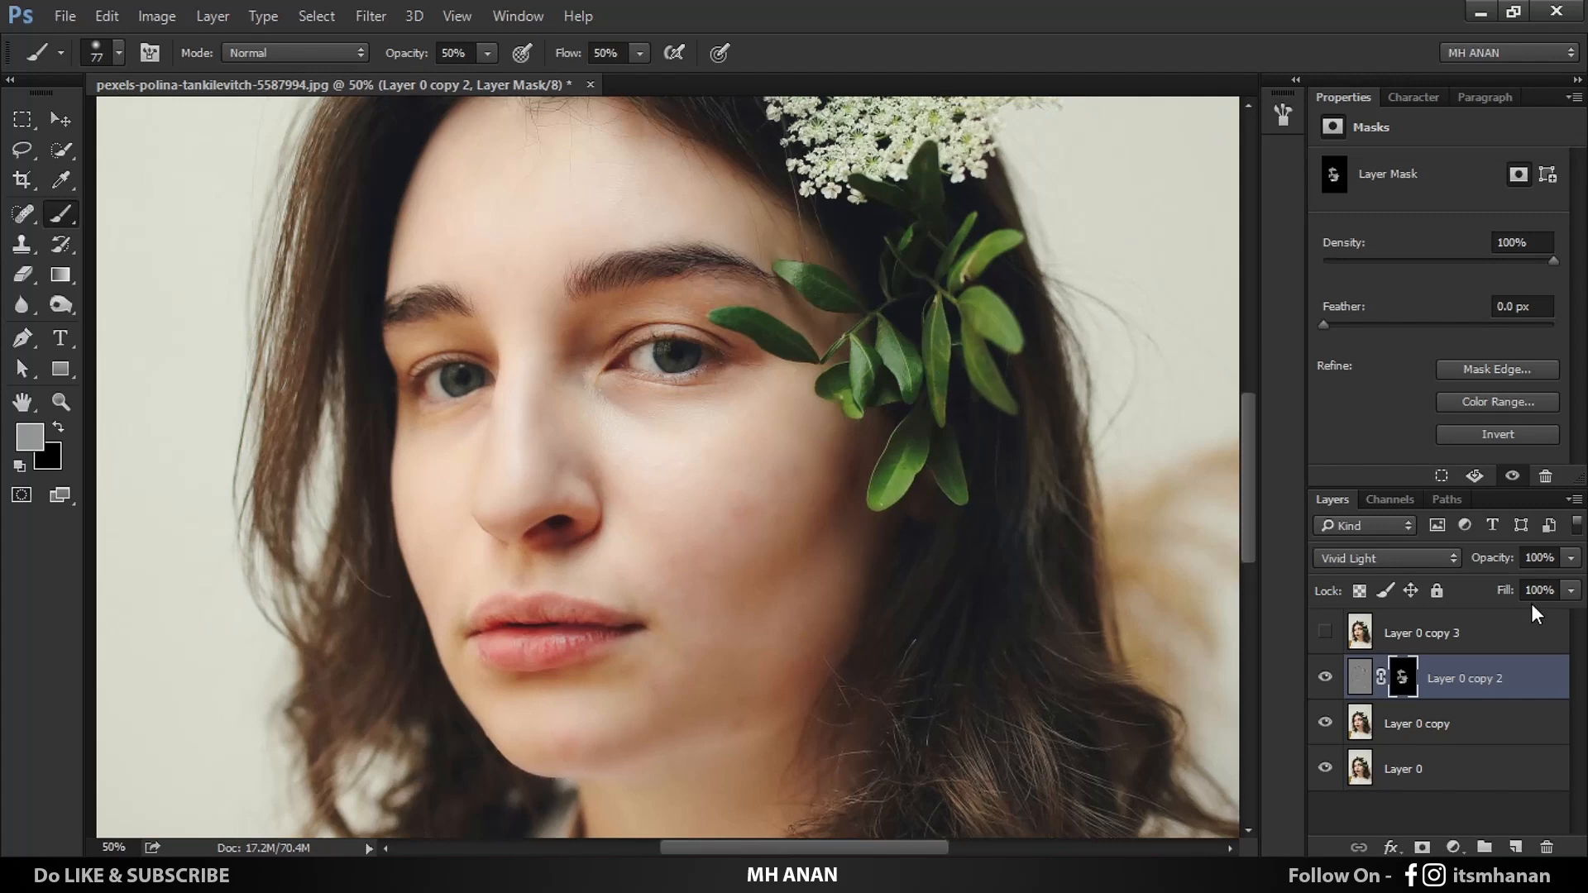
Step: Compare the face with Layer 0 copy 3 shown and hidden, and inspect the retouched skin up close
{"action": "left_click", "coordinate": [1469, 644]}
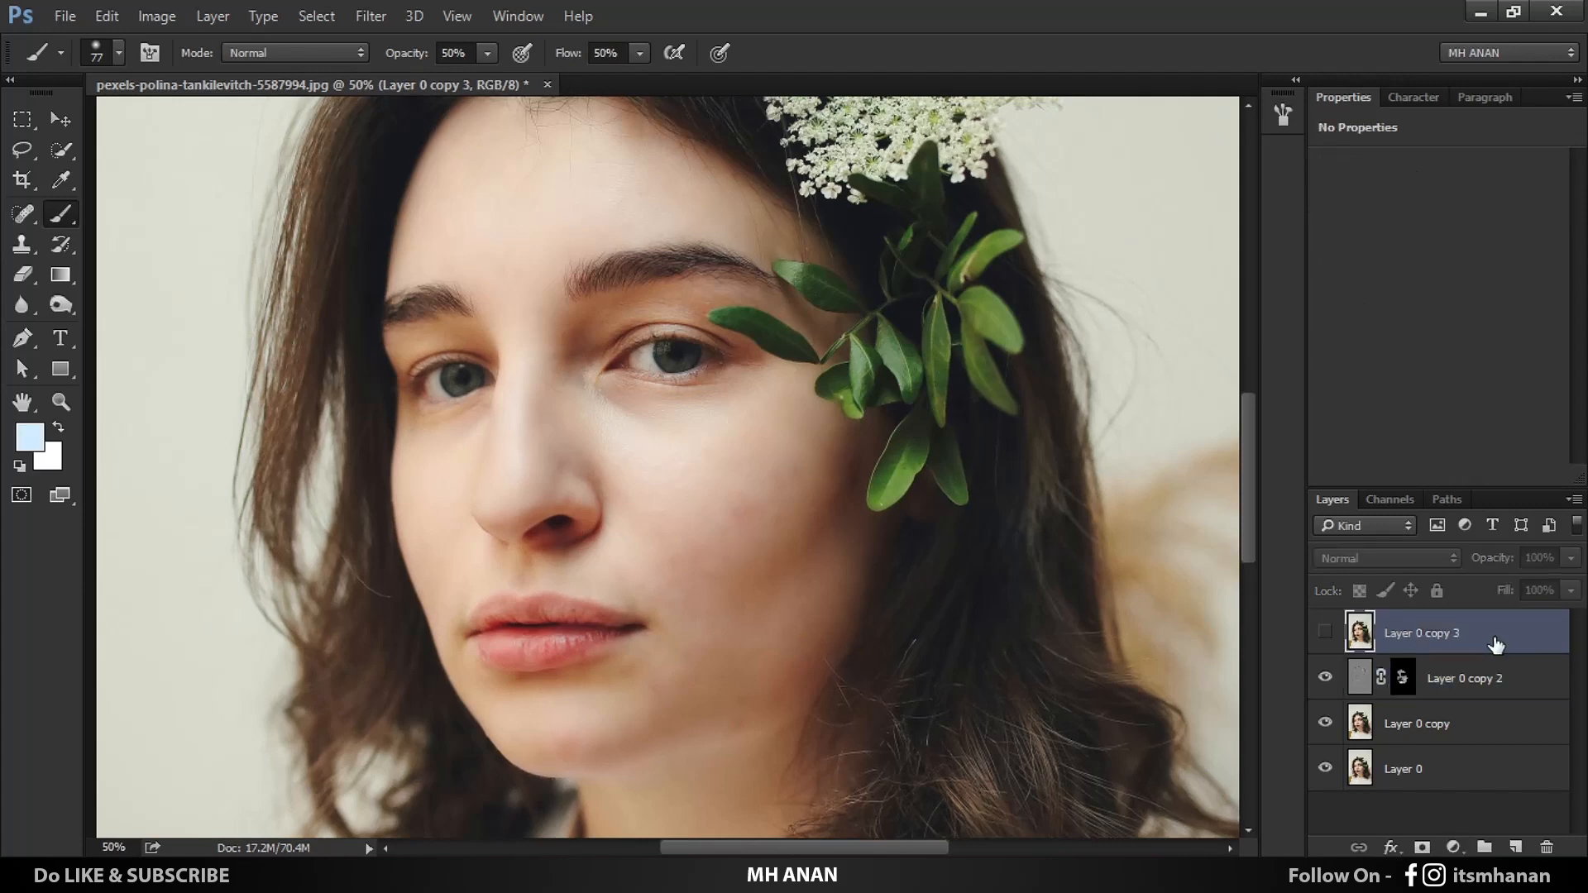
{"action": "left_click", "coordinate": [1326, 634]}
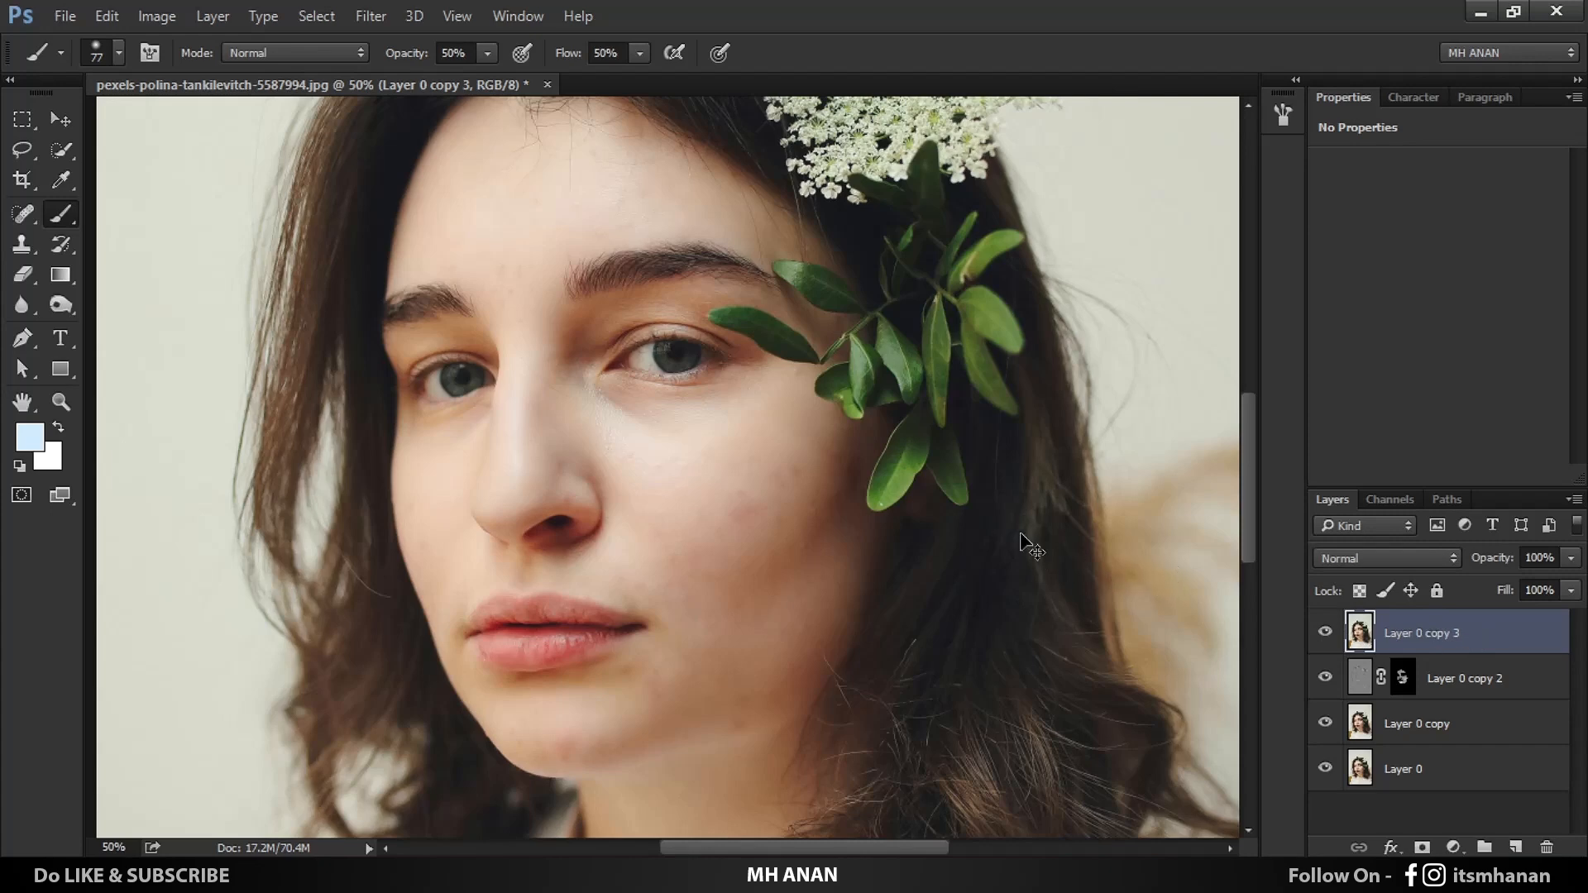
{"action": "left_click", "coordinate": [1326, 634]}
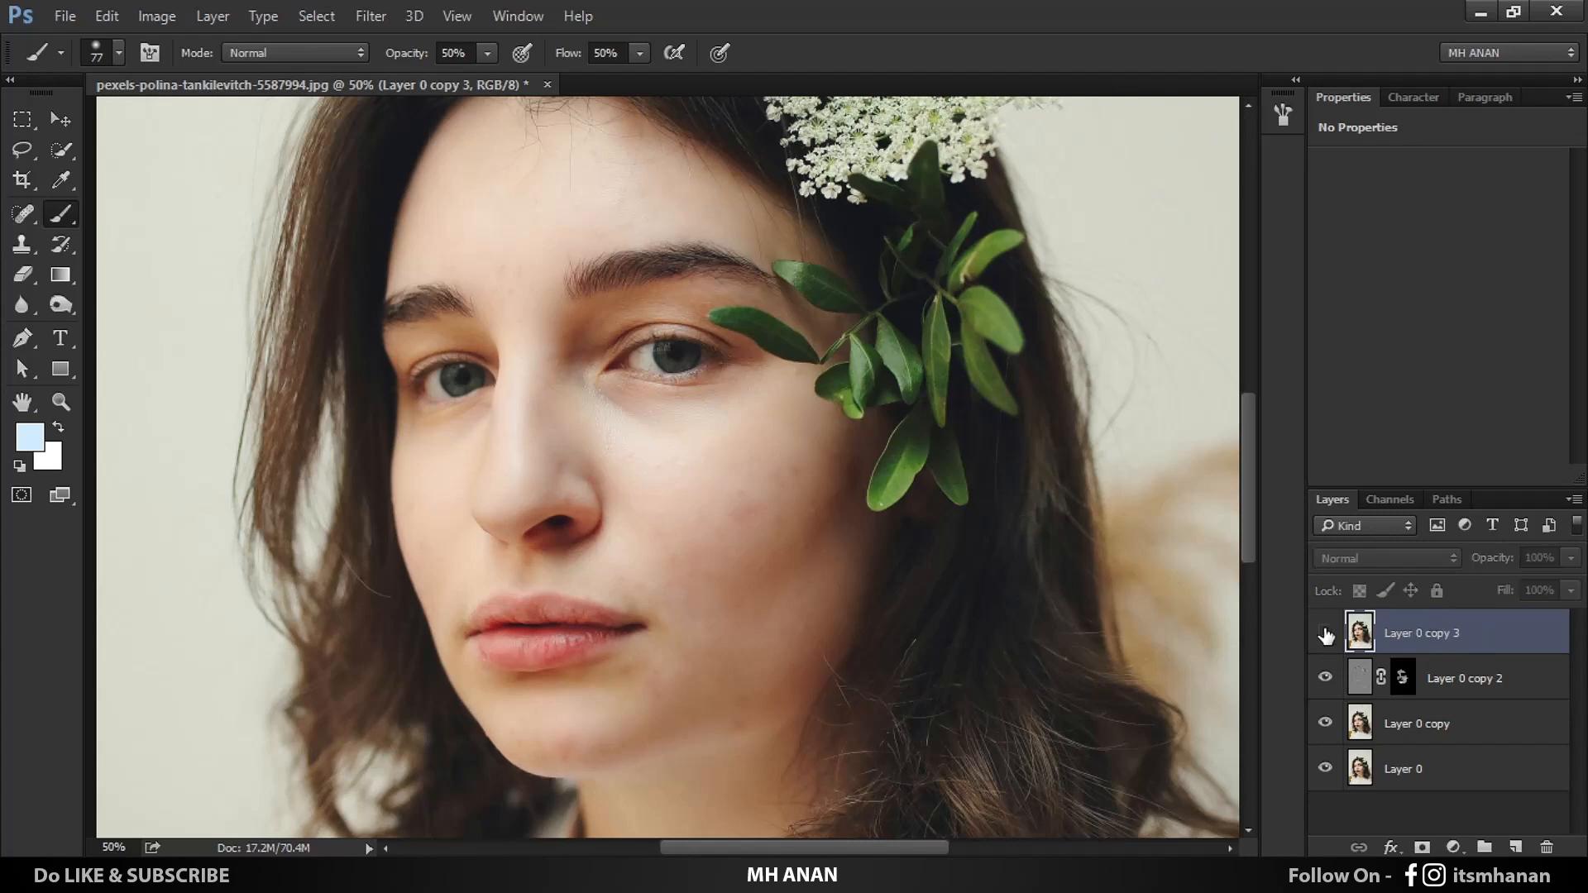
{"action": "key", "text": "ctrl+1"}
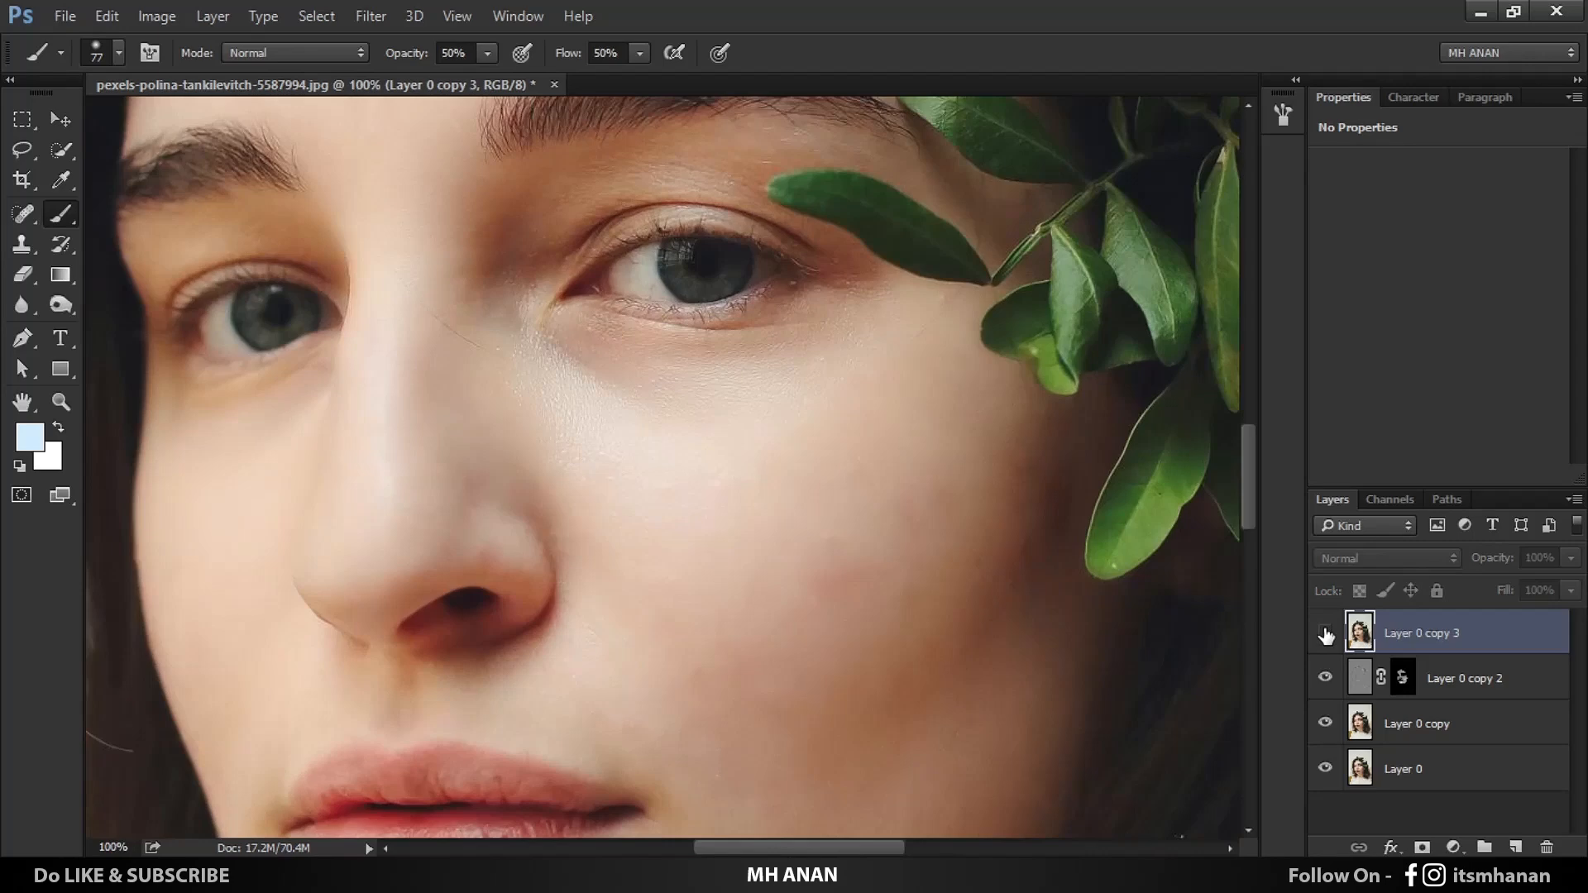
{"action": "left_click_drag", "start_coordinate": [574, 400], "coordinate": [521, 323]}
{"action": "left_click_drag", "start_coordinate": [645, 310], "coordinate": [914, 515]}
{"action": "key", "text": "ctrl+minus"}
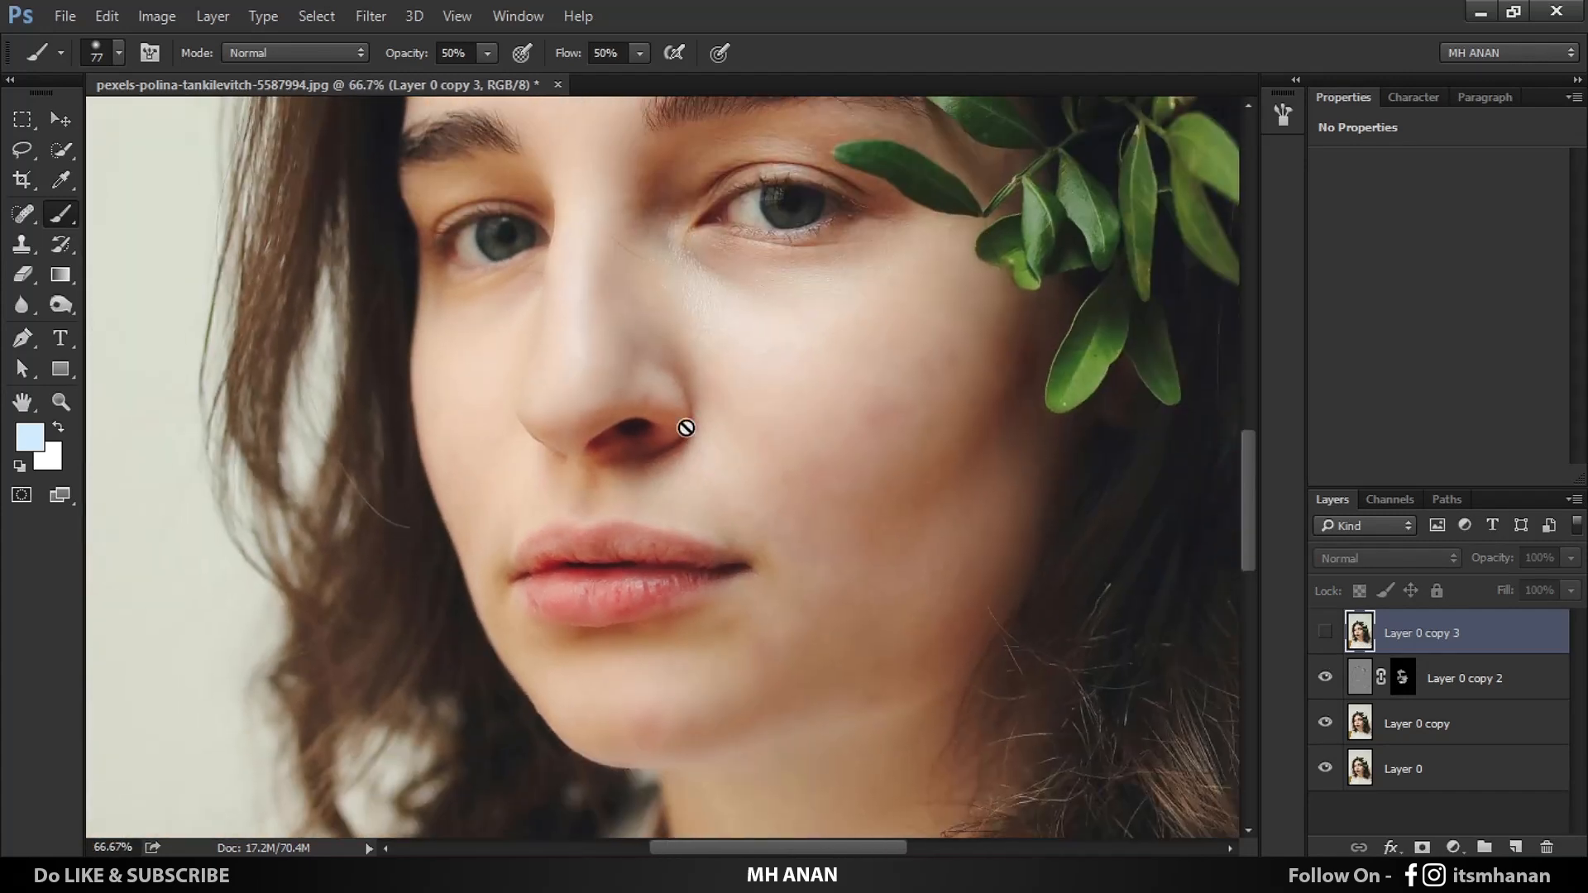
Step: Show Layer 0 copy 3 and apply the High Pass filter to it with a radius of 1.5 pixels
{"action": "left_click", "coordinate": [1325, 635]}
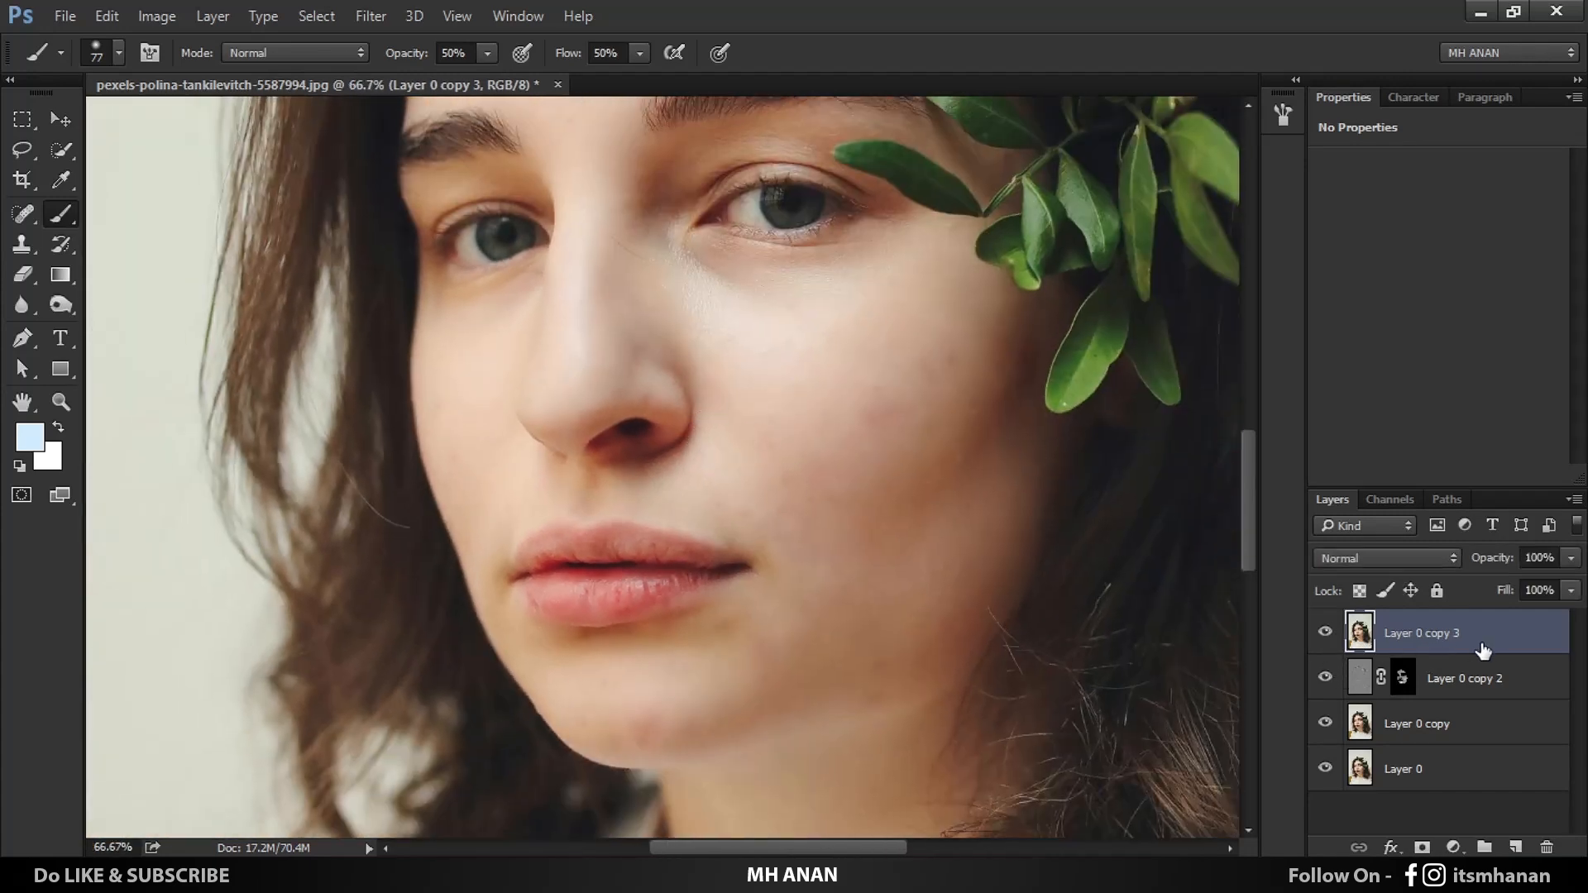
{"action": "left_click", "coordinate": [369, 19]}
{"action": "mouse_move", "coordinate": [574, 471]}
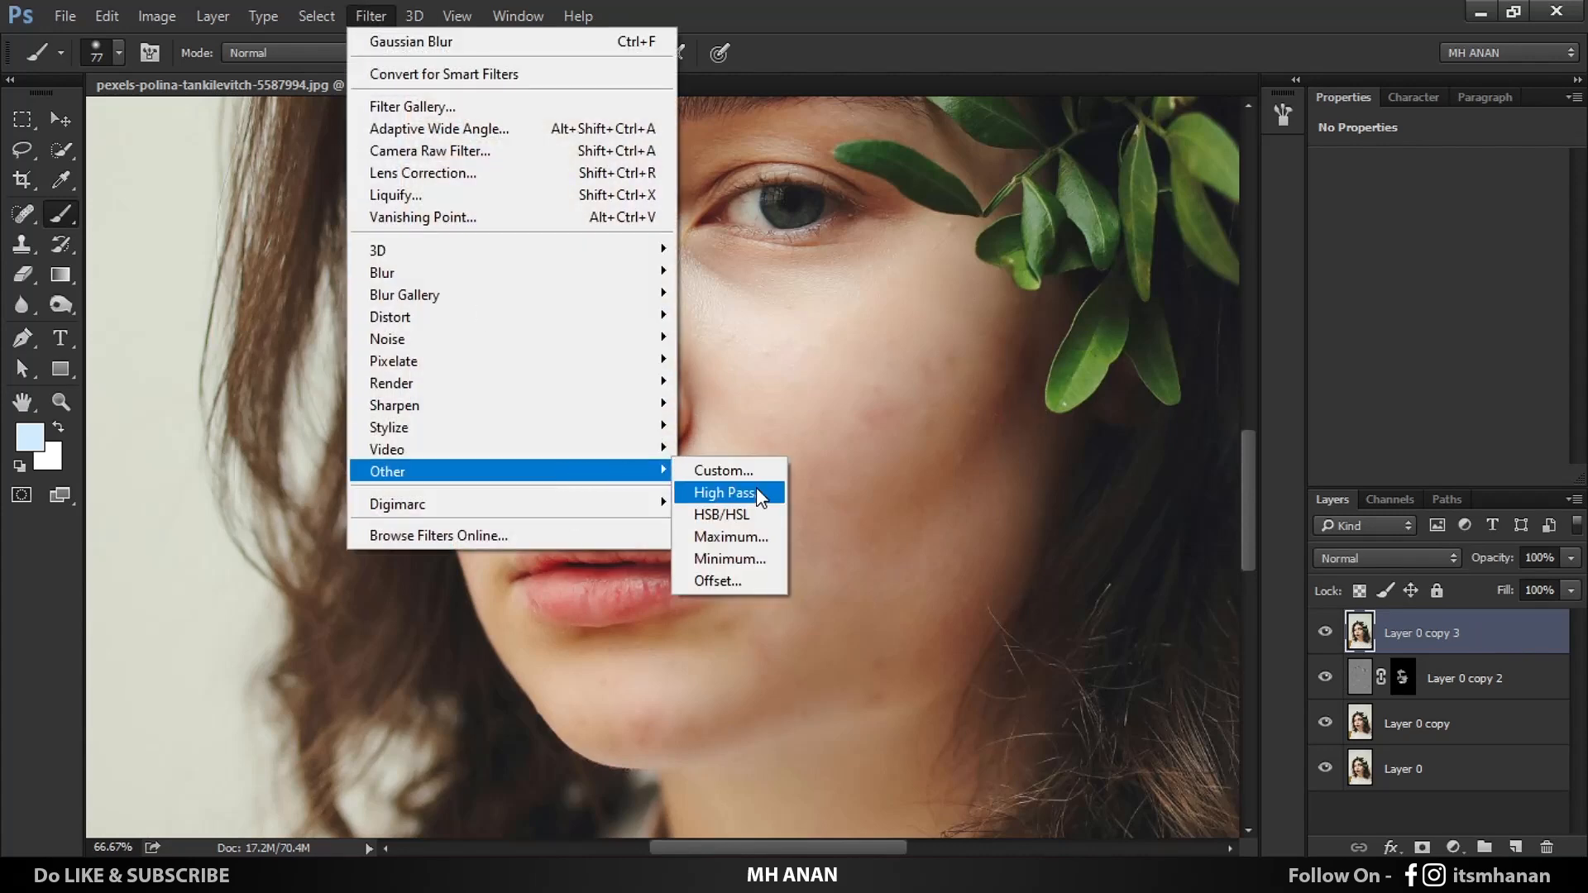
{"action": "left_click", "coordinate": [721, 495]}
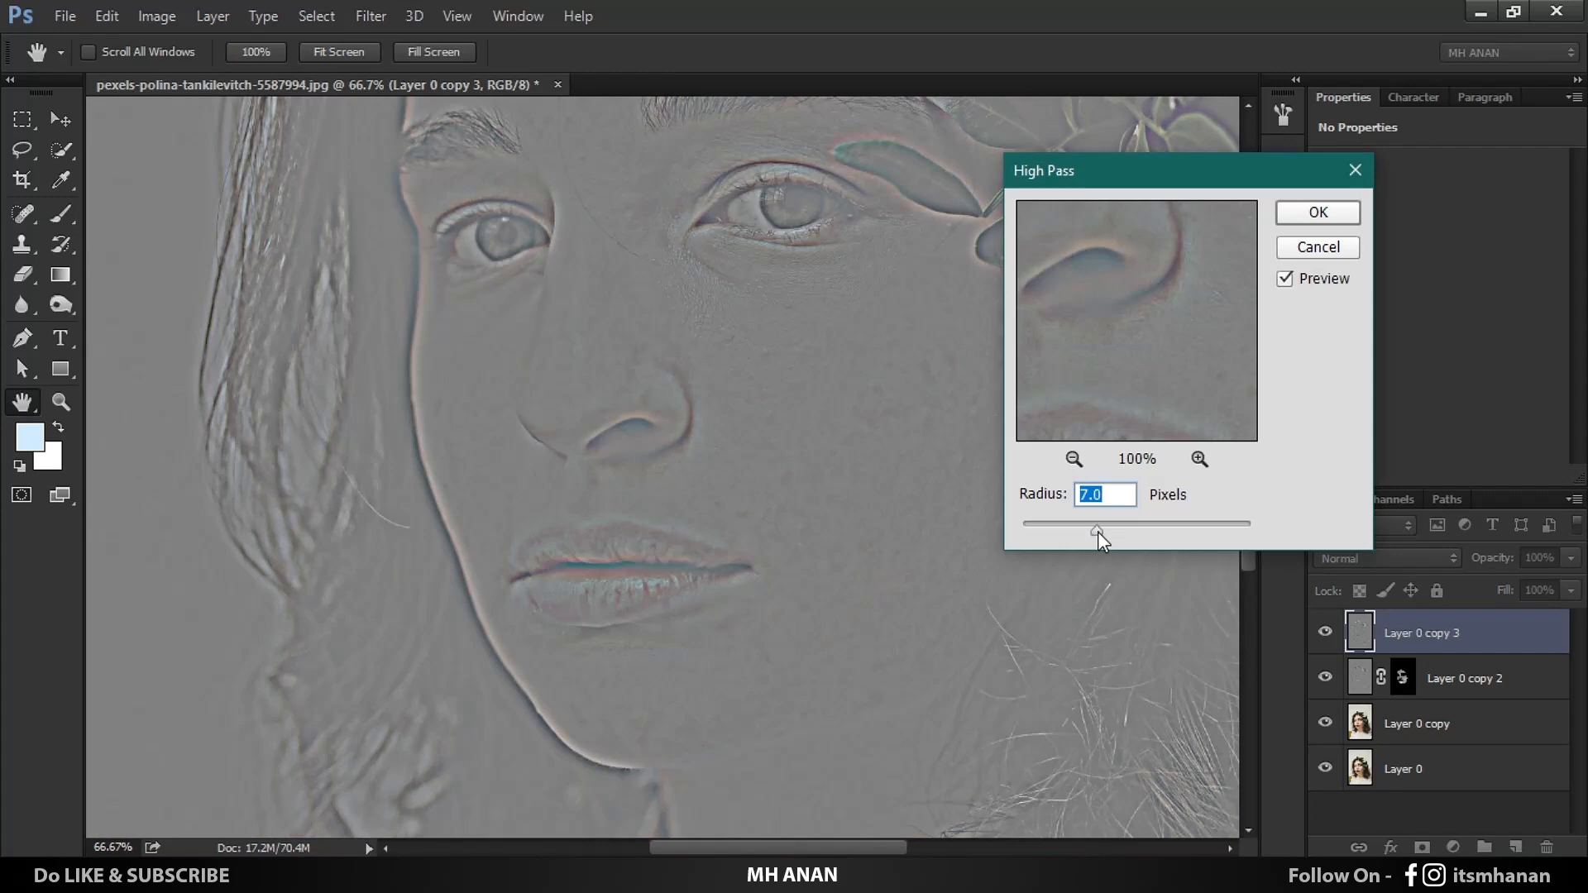
{"action": "left_click_drag", "start_coordinate": [1098, 531], "coordinate": [1032, 527]}
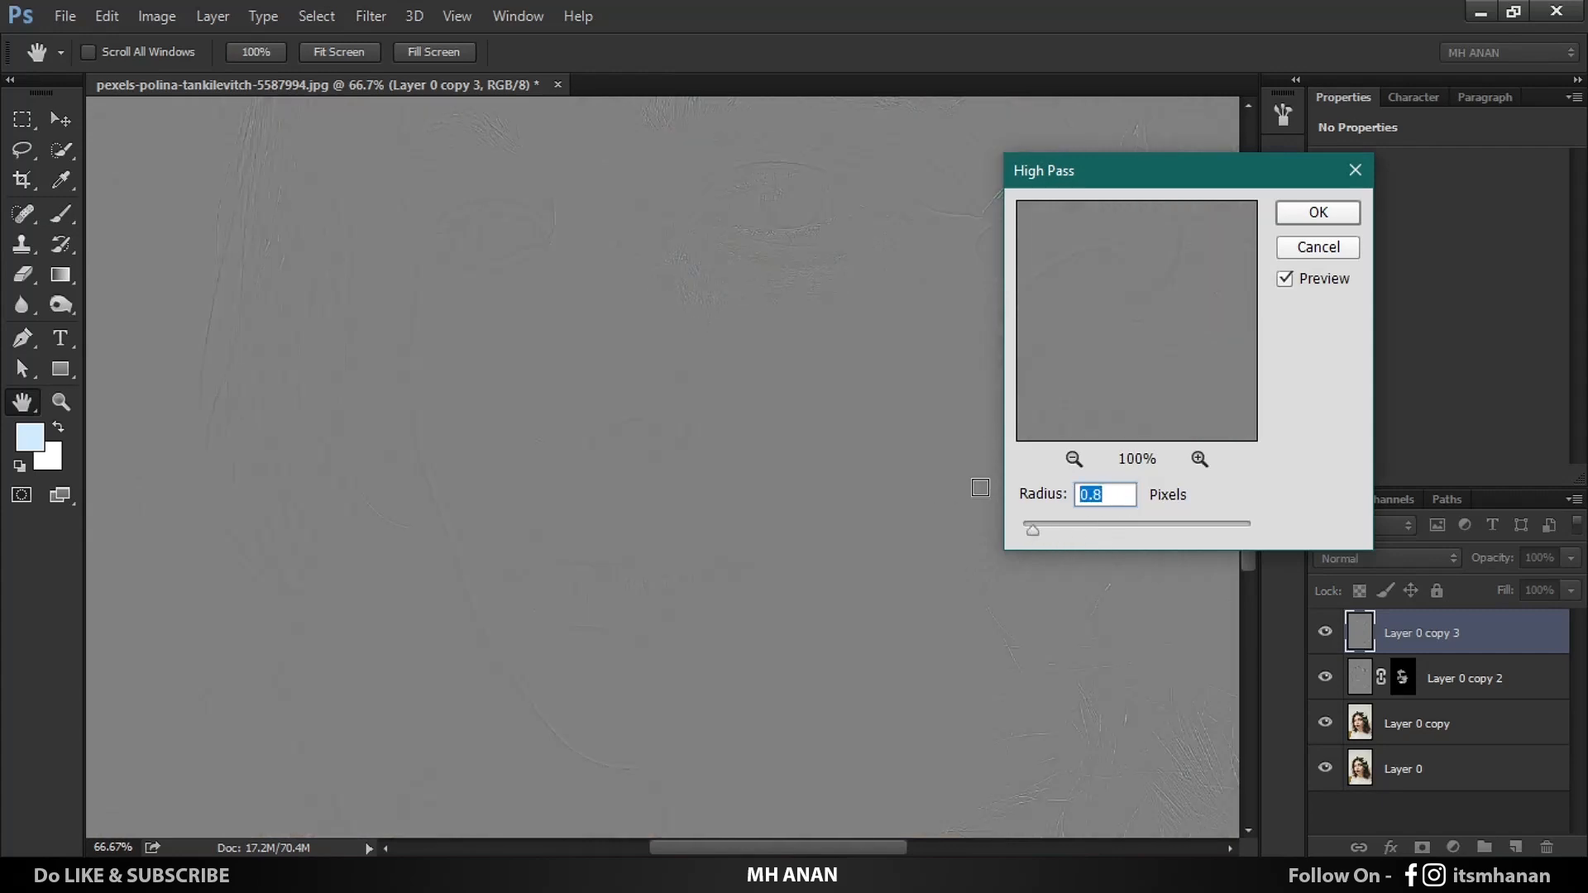
{"action": "type", "text": "1"}
{"action": "left_click_drag", "start_coordinate": [1102, 498], "coordinate": [1010, 493]}
{"action": "type", "text": "1."}
{"action": "left_click", "coordinate": [1314, 217]}
{"action": "key", "text": "b"}
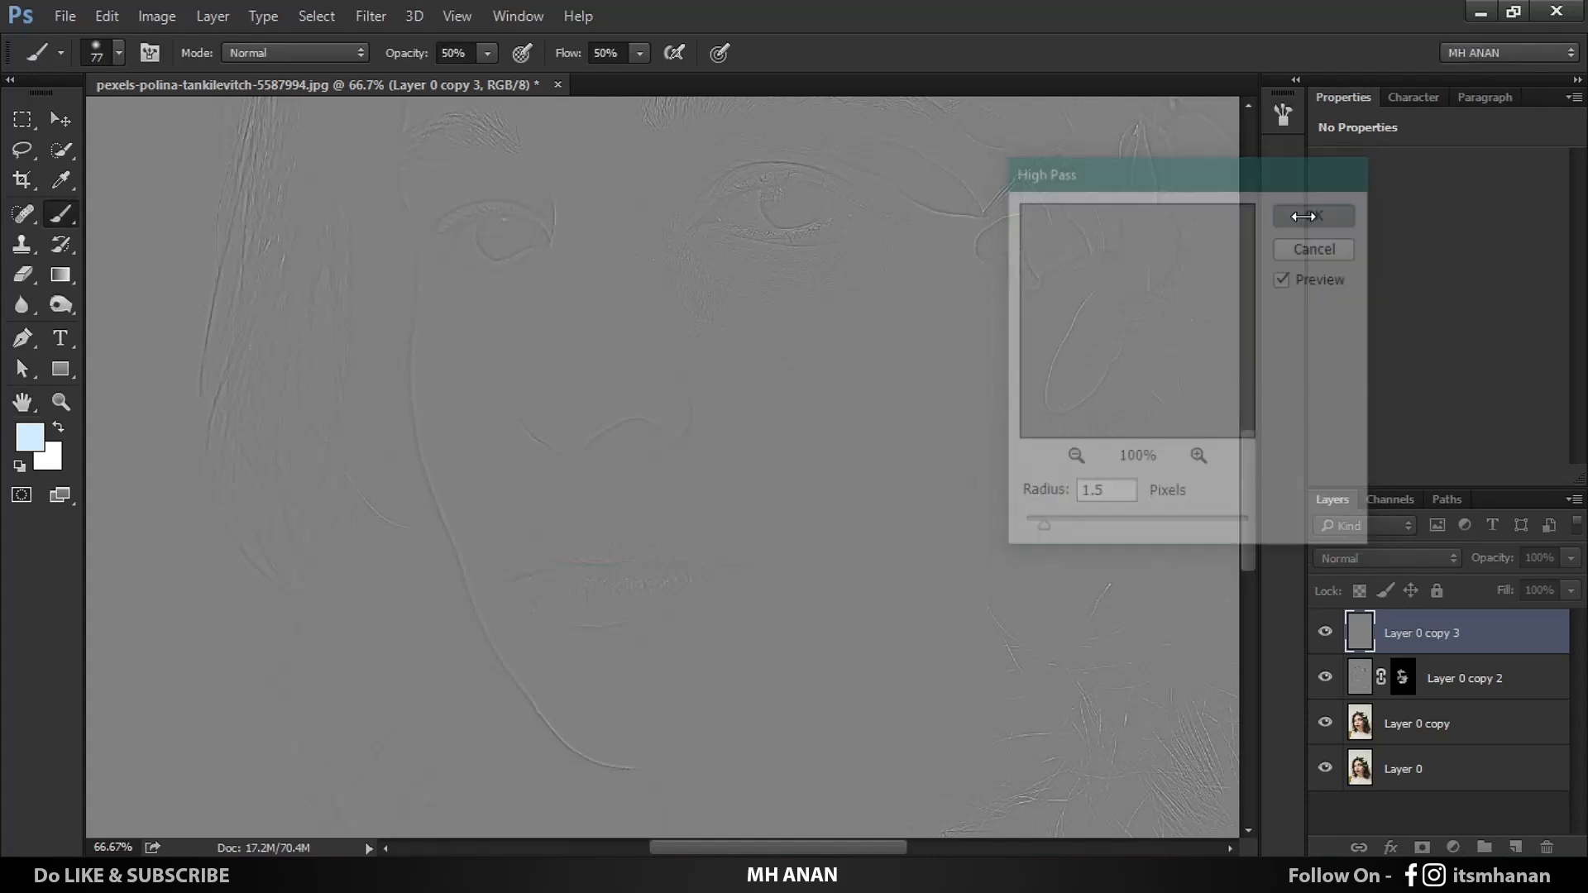
Step: Set Layer 0 copy 3 to the Overlay blend mode at 70% opacity
{"action": "left_click", "coordinate": [1399, 554]}
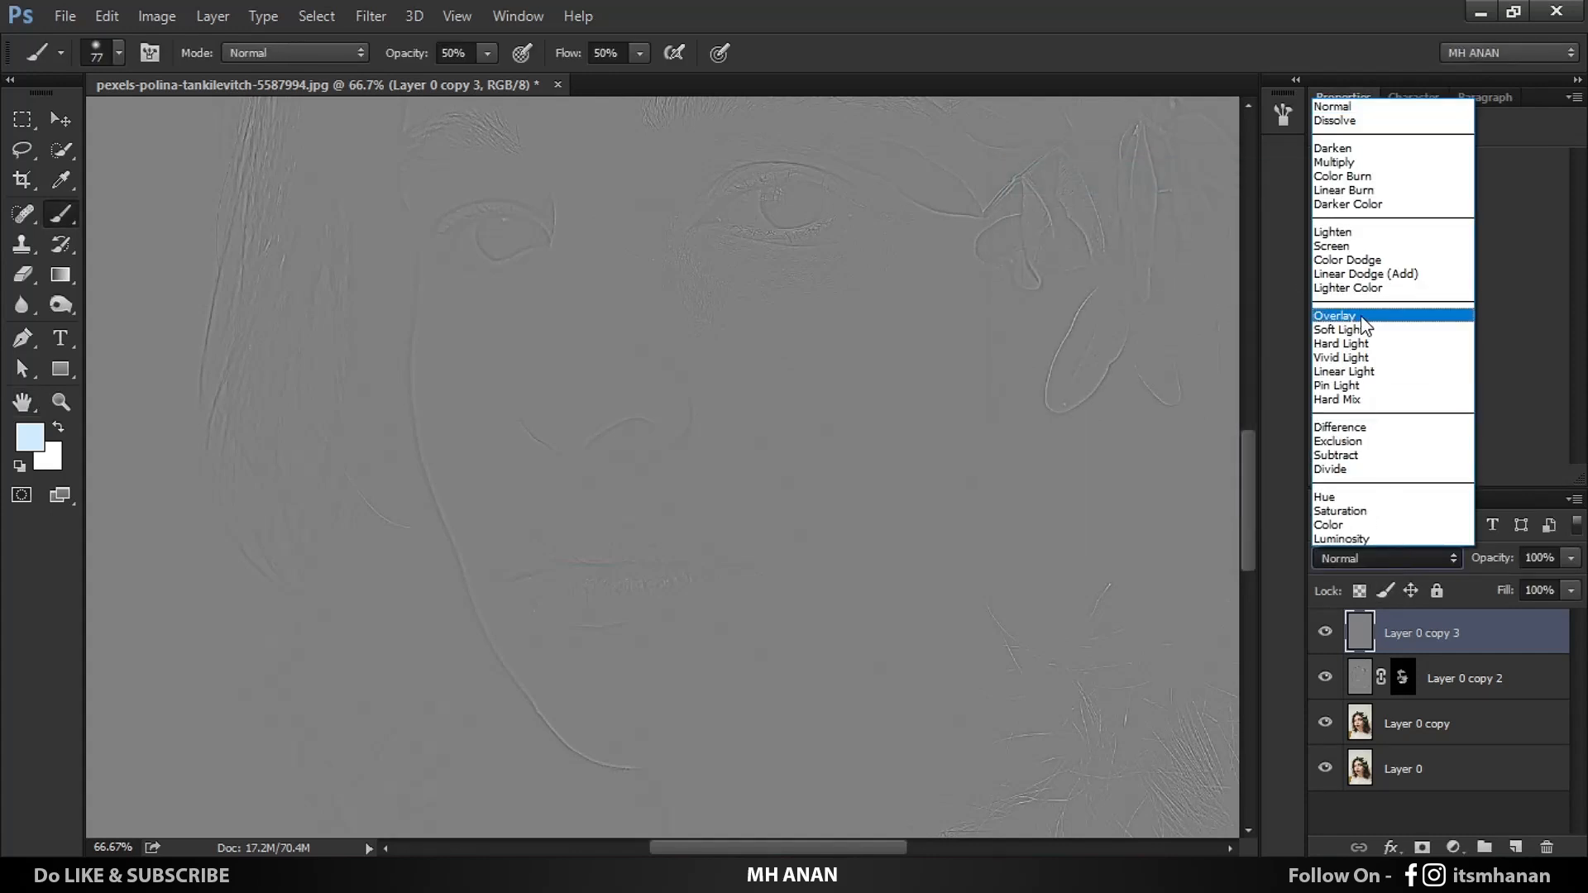
{"action": "left_click", "coordinate": [1363, 316]}
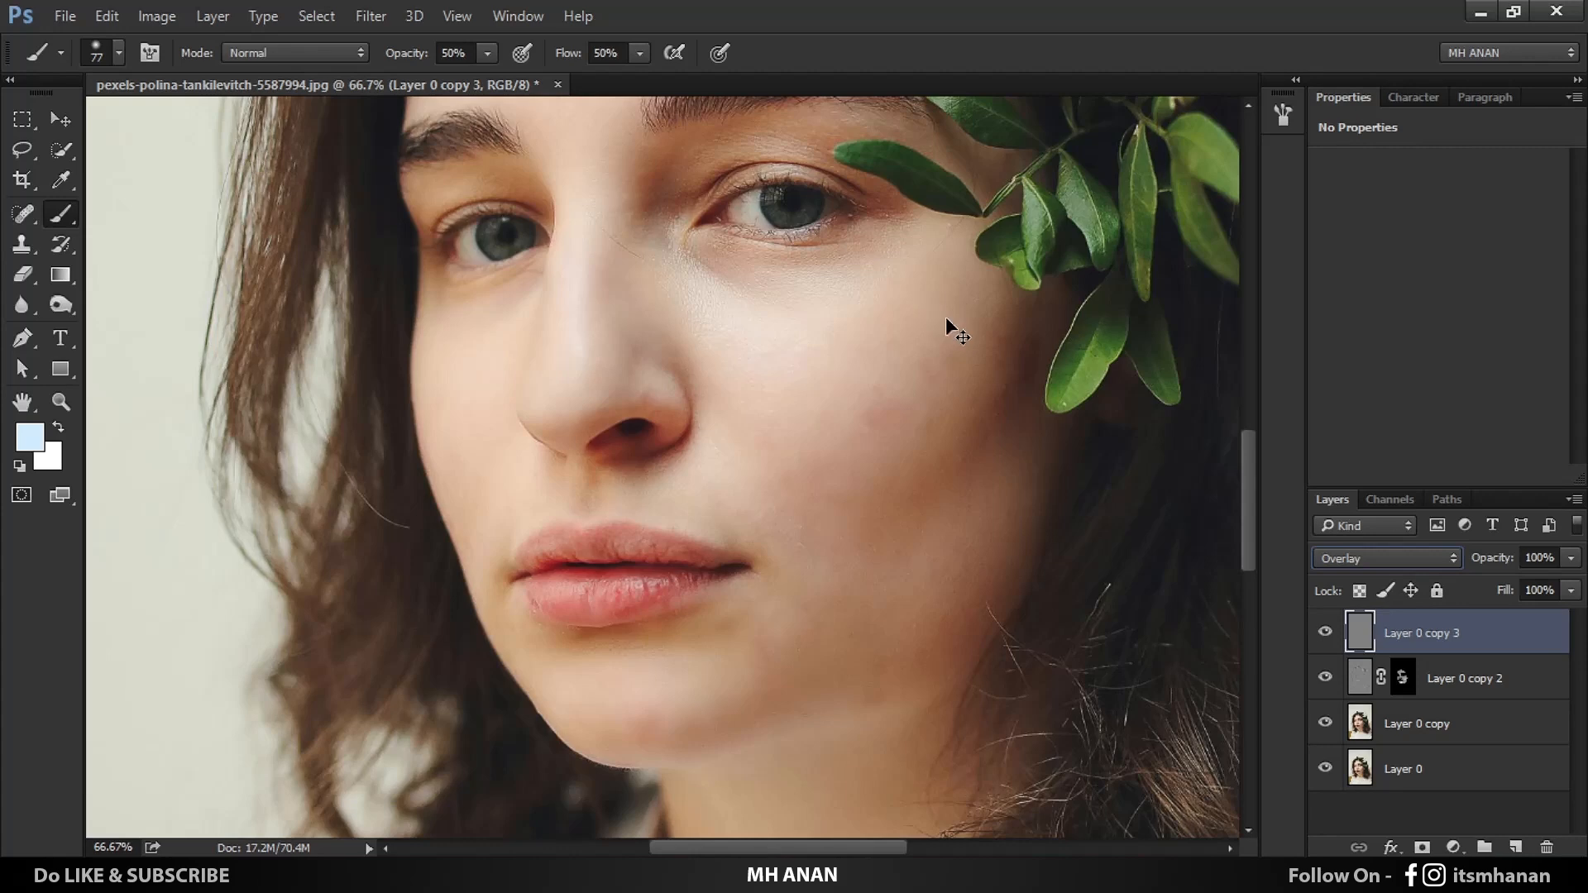
{"action": "key", "text": "ctrl+plus"}
{"action": "mouse_move", "coordinate": [668, 256]}
{"action": "left_mouse_down"}
{"action": "mouse_move", "coordinate": [605, 483]}
{"action": "mouse_move", "coordinate": [499, 473]}
{"action": "mouse_move", "coordinate": [496, 503]}
{"action": "mouse_move", "coordinate": [507, 315]}
{"action": "mouse_move", "coordinate": [758, 458]}
{"action": "mouse_move", "coordinate": [443, 379]}
{"action": "left_mouse_up"}
{"action": "key", "text": "ctrl+minus"}
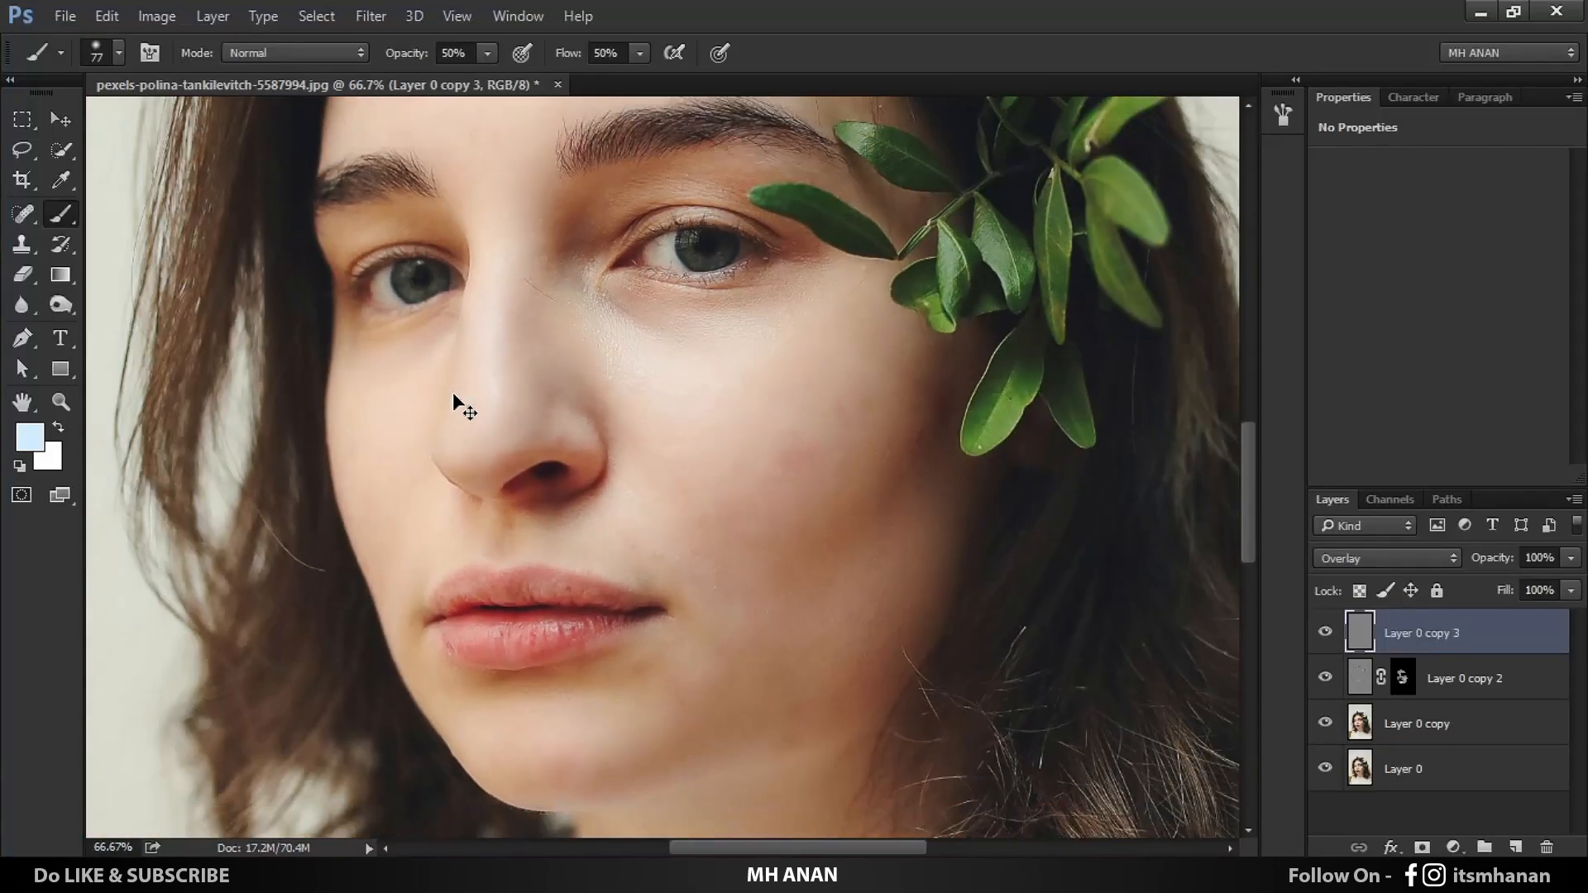
{"action": "key", "text": "ctrl+minus"}
{"action": "key", "text": "ctrl+minus"}
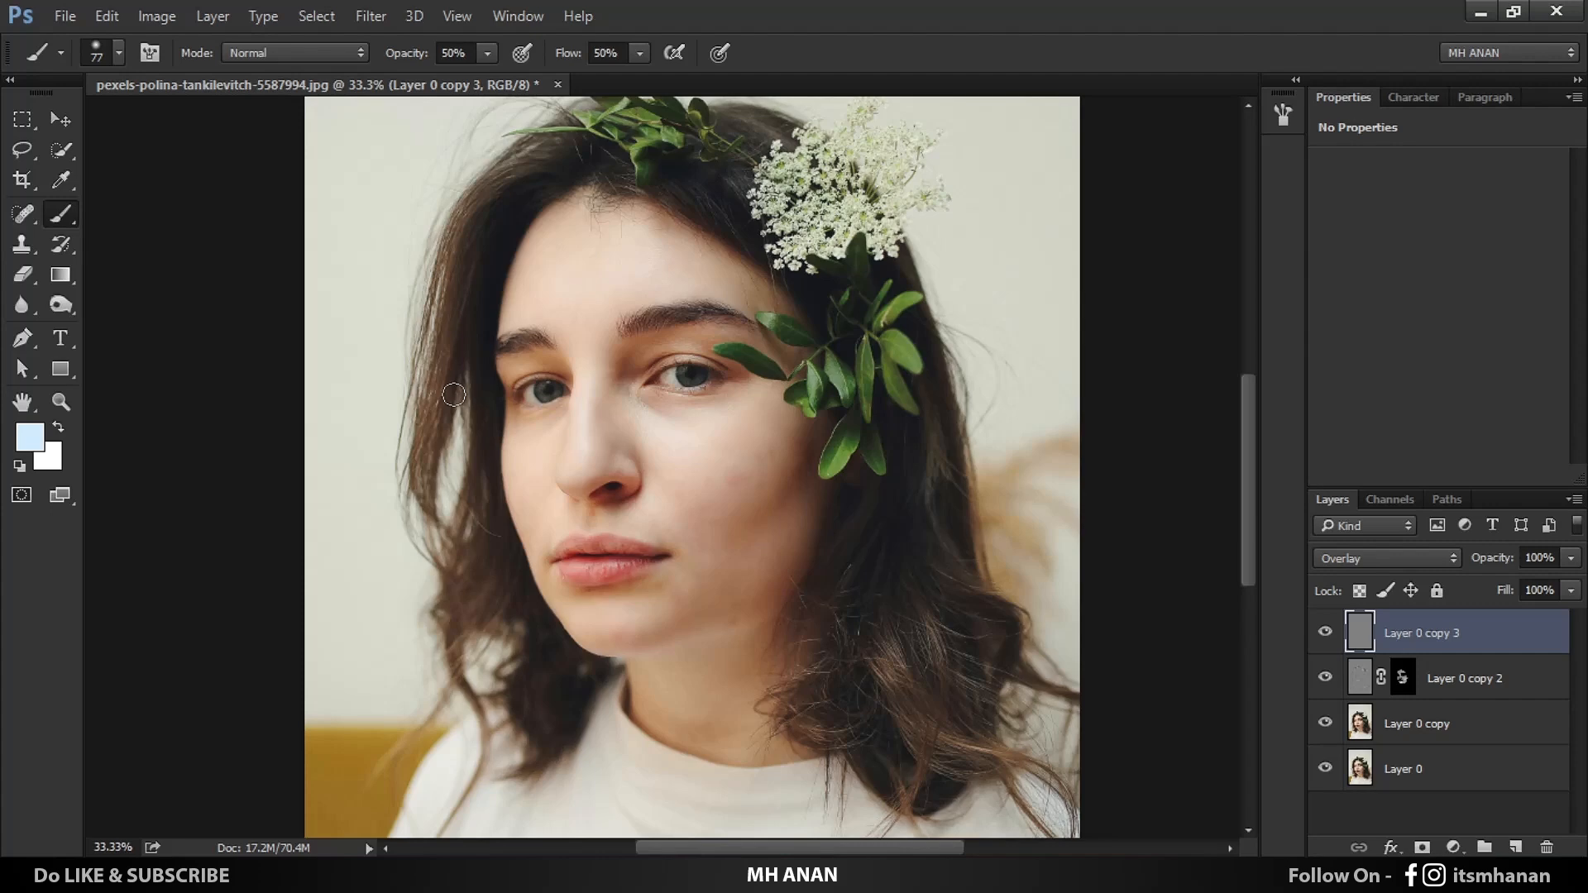
{"action": "key", "text": "ctrl+plus"}
{"action": "key", "text": "ctrl+plus"}
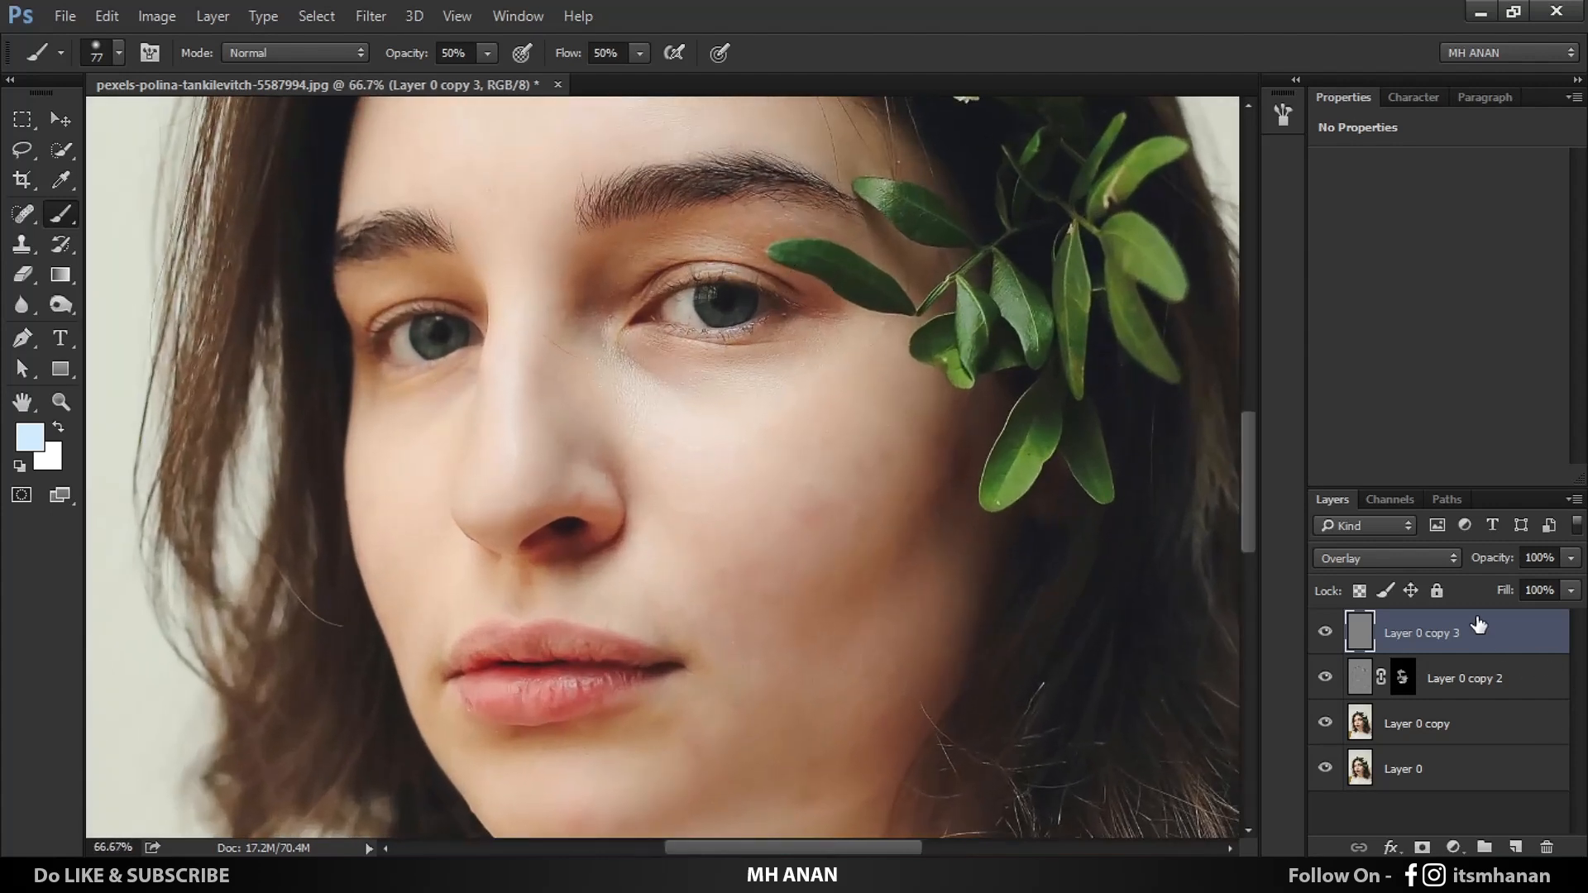
{"action": "scroll", "coordinate": [521, 350], "scroll_direction": "up", "scroll_amount": 3}
{"action": "left_click", "coordinate": [1547, 557]}
{"action": "type", "text": "70%"}
Step: Examine the sharpened detail on the whole portrait and closer on the eyes, skin and lips
{"action": "left_click_drag", "start_coordinate": [671, 559], "coordinate": [604, 328]}
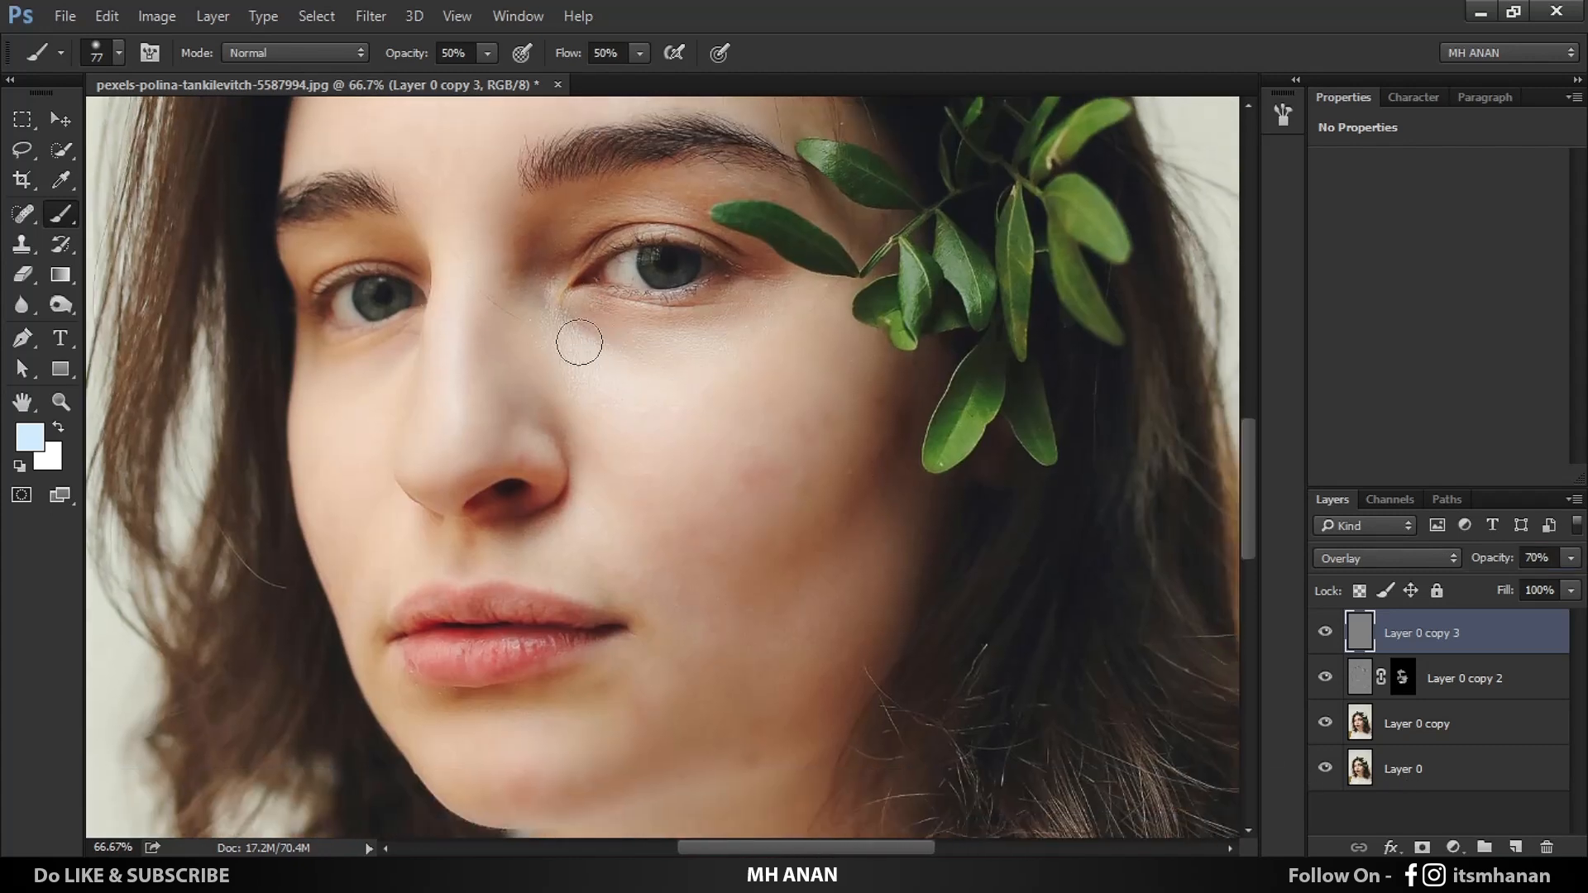
{"action": "key", "text": "ctrl+minus"}
{"action": "key", "text": "ctrl+minus"}
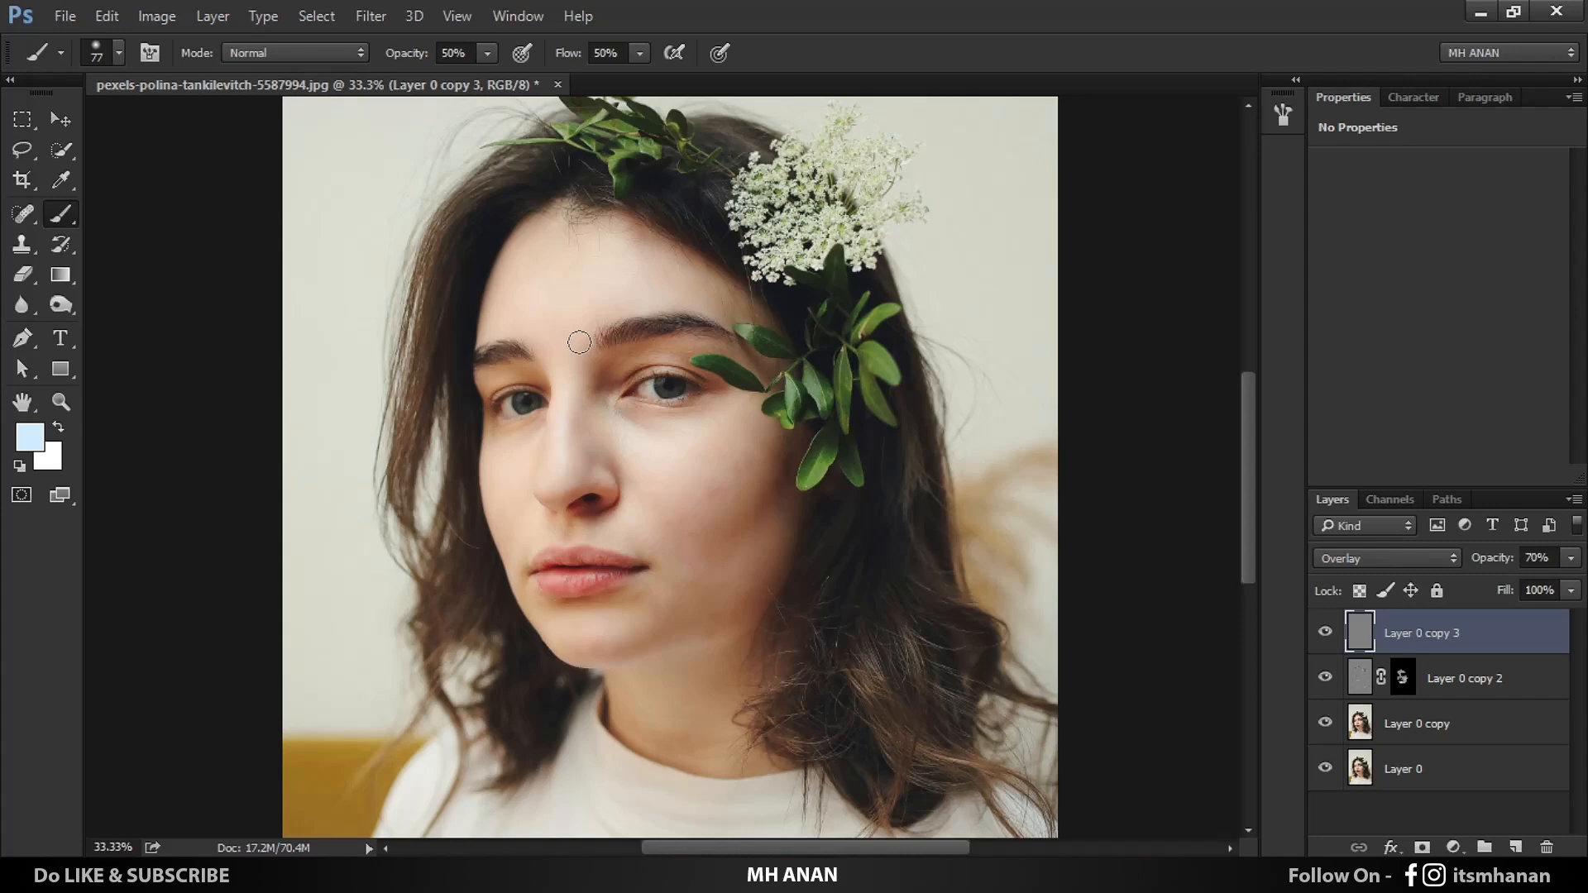
{"action": "key", "text": "ctrl+plus"}
{"action": "key", "text": "ctrl+plus"}
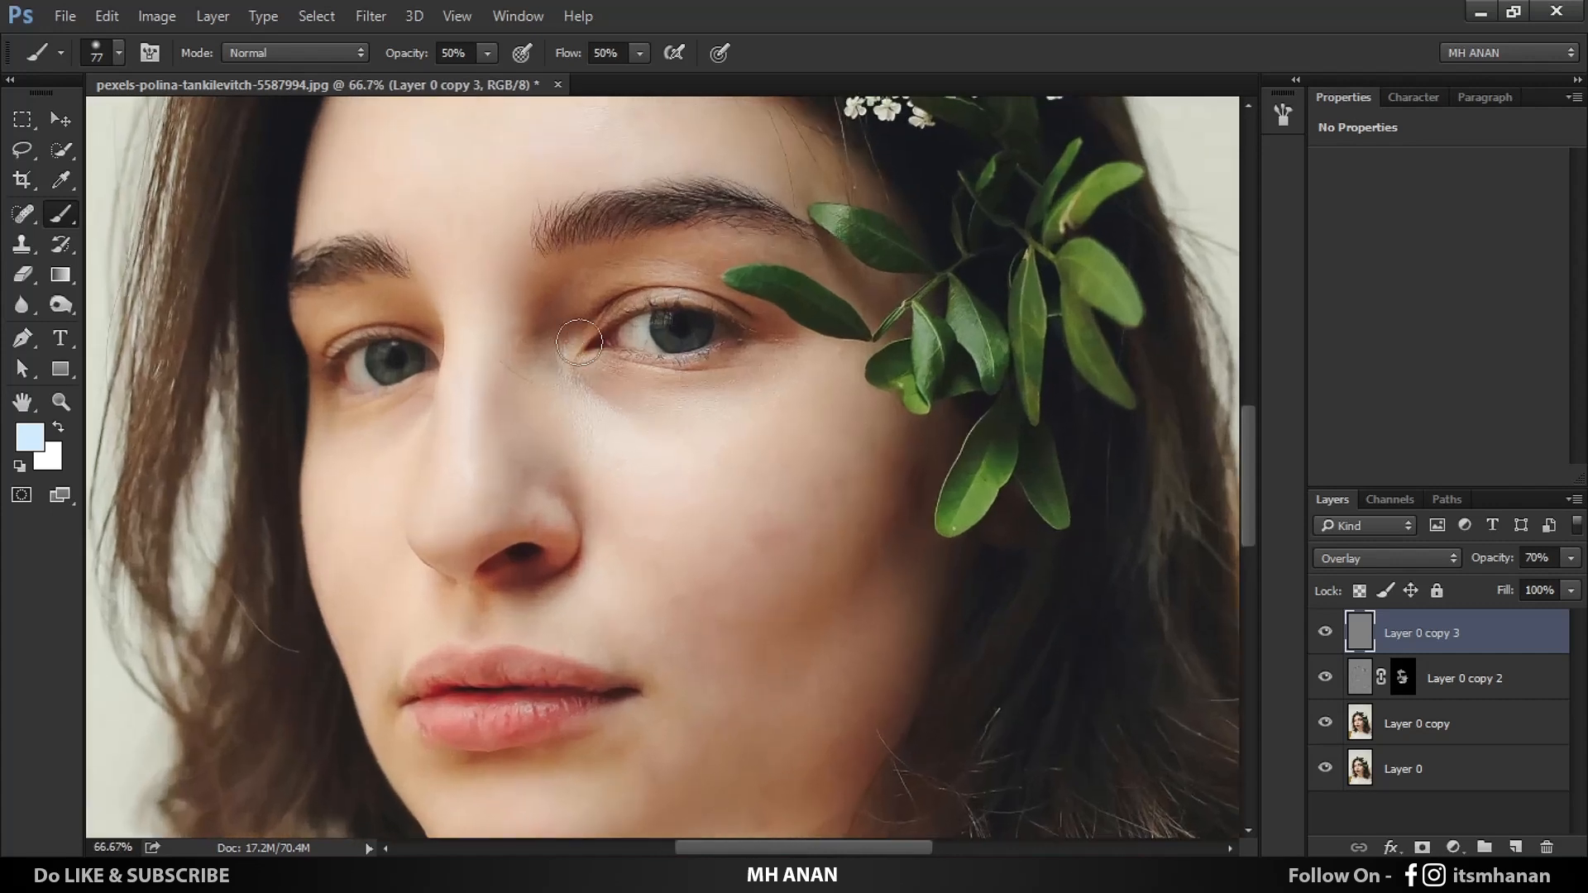
{"action": "key", "text": "ctrl+minus"}
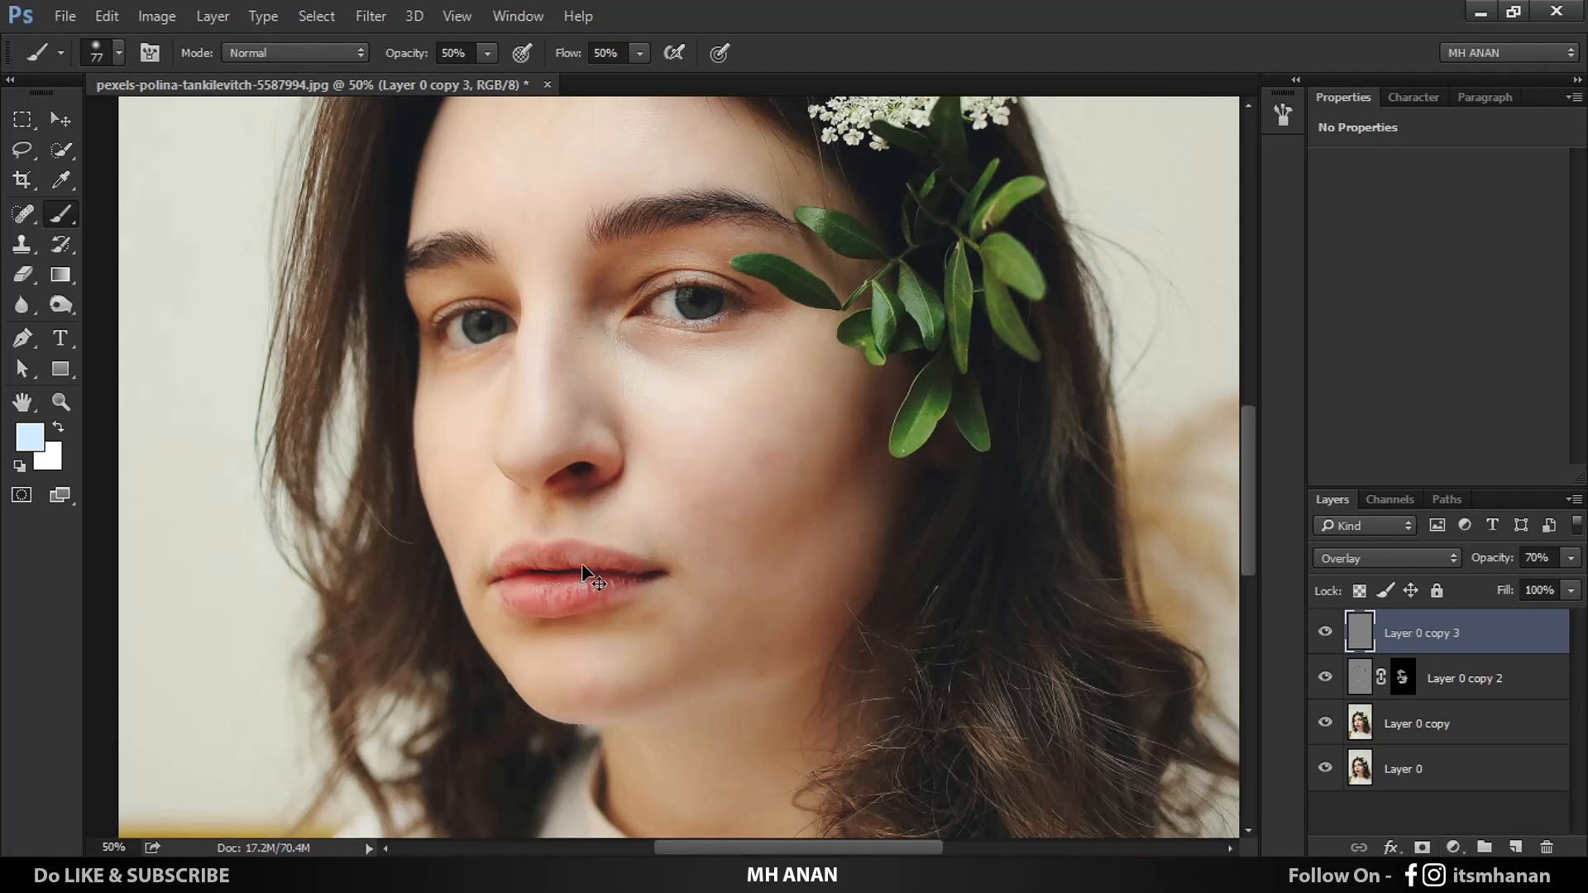
{"action": "key", "text": "ctrl+plus"}
{"action": "mouse_move", "coordinate": [495, 693]}
{"action": "left_mouse_down"}
{"action": "mouse_move", "coordinate": [627, 611]}
{"action": "mouse_move", "coordinate": [714, 604]}
{"action": "left_mouse_up"}
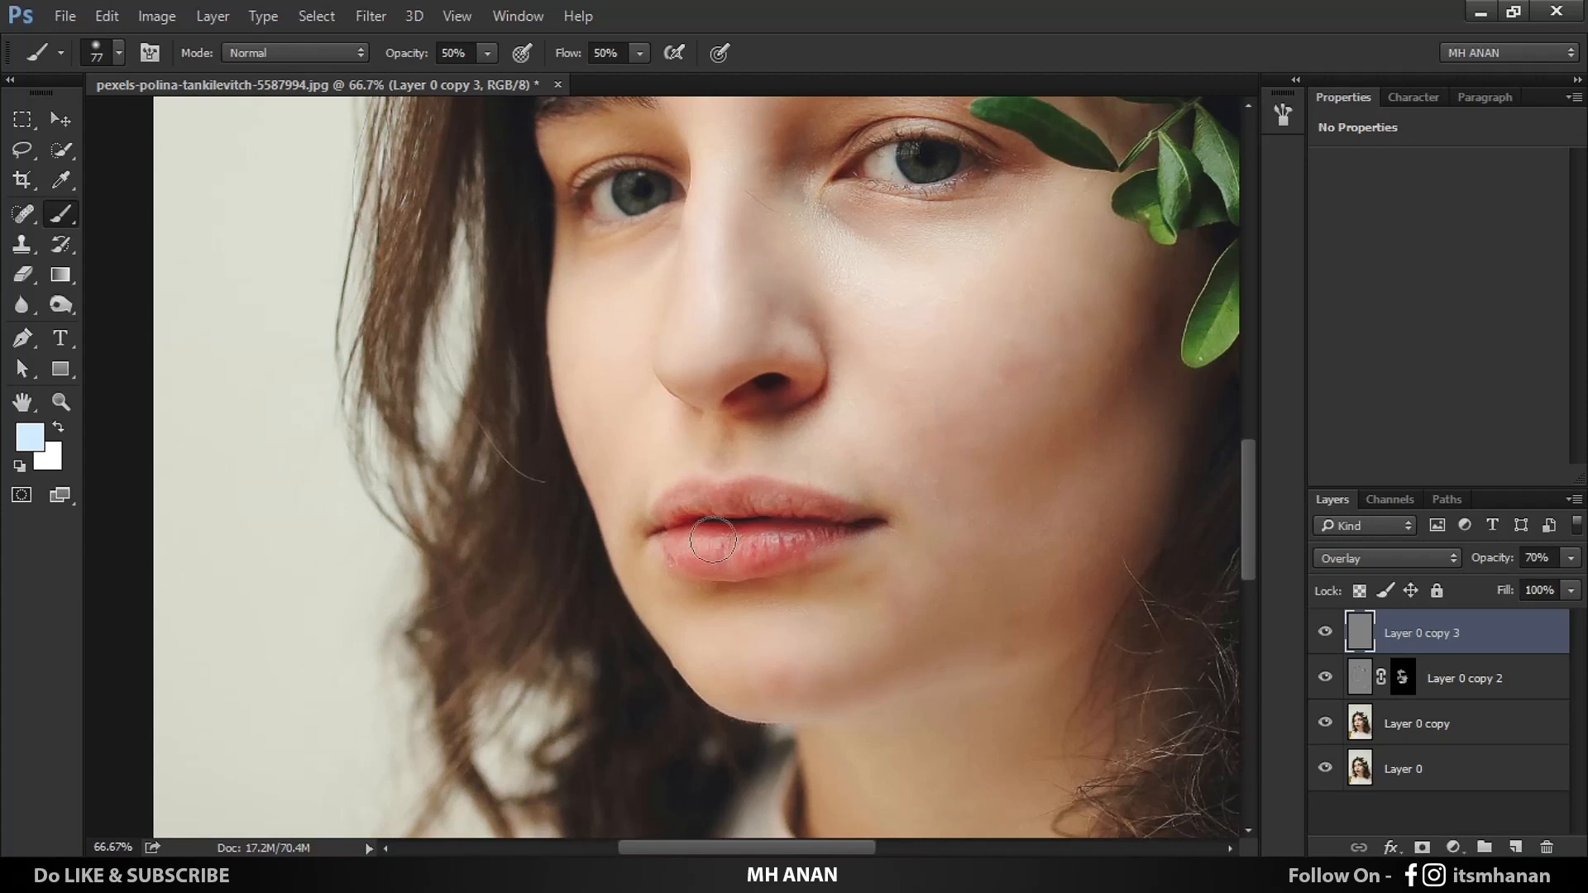
{"action": "left_click_drag", "start_coordinate": [982, 489], "coordinate": [784, 578]}
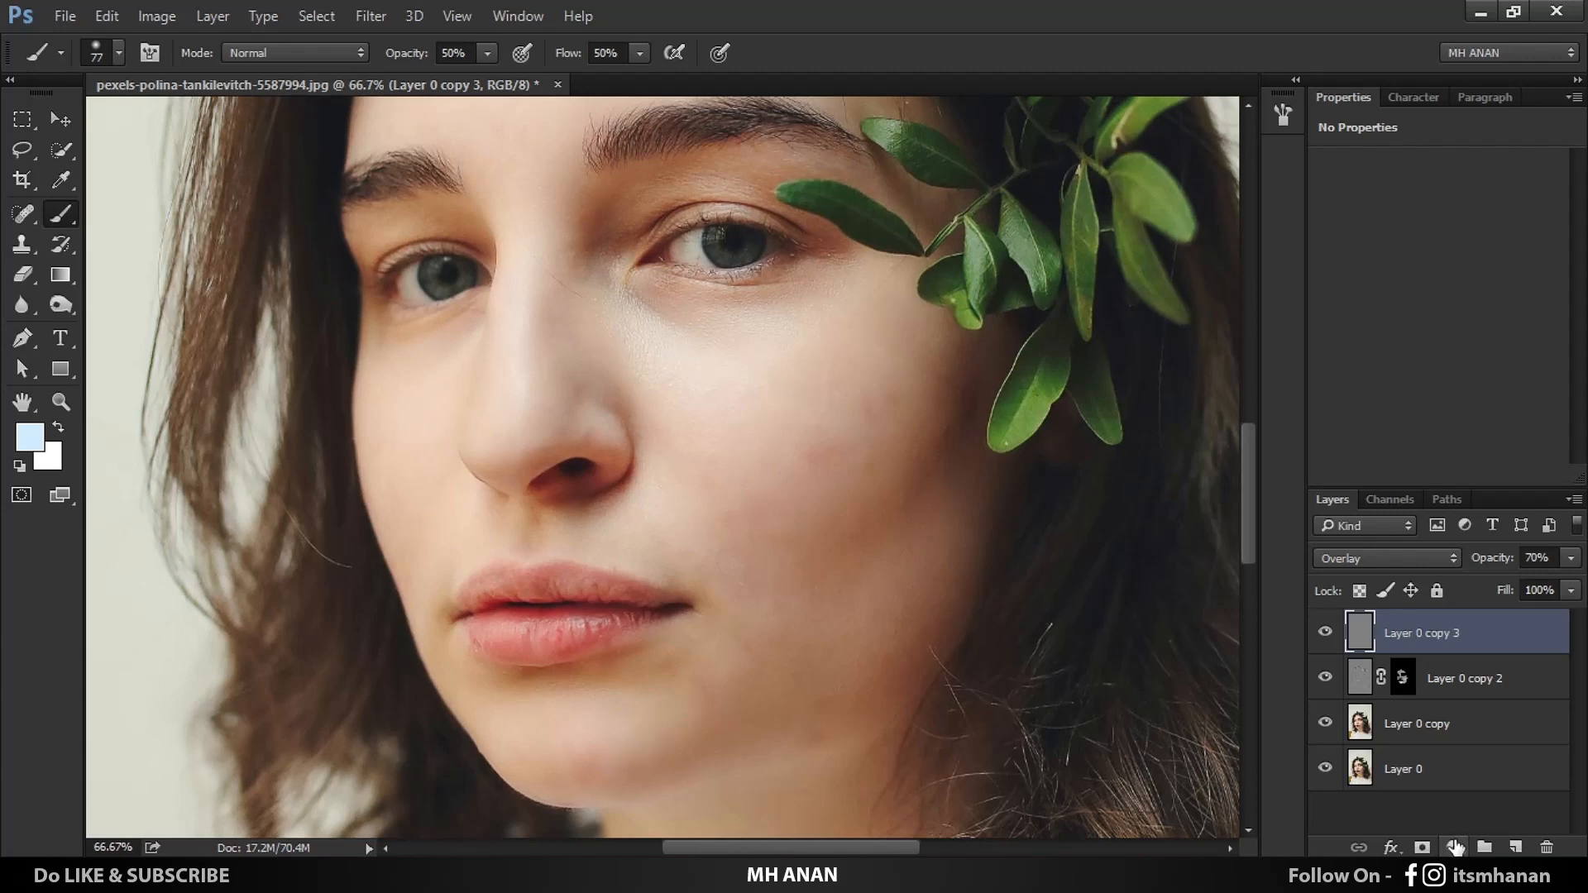
Step: Group Layer 0 copy, Layer 0 copy 2 and Layer 0 copy 3, expand the group and select Layer 0 copy 3
{"action": "left_click", "coordinate": [1439, 728], "text": "shift"}
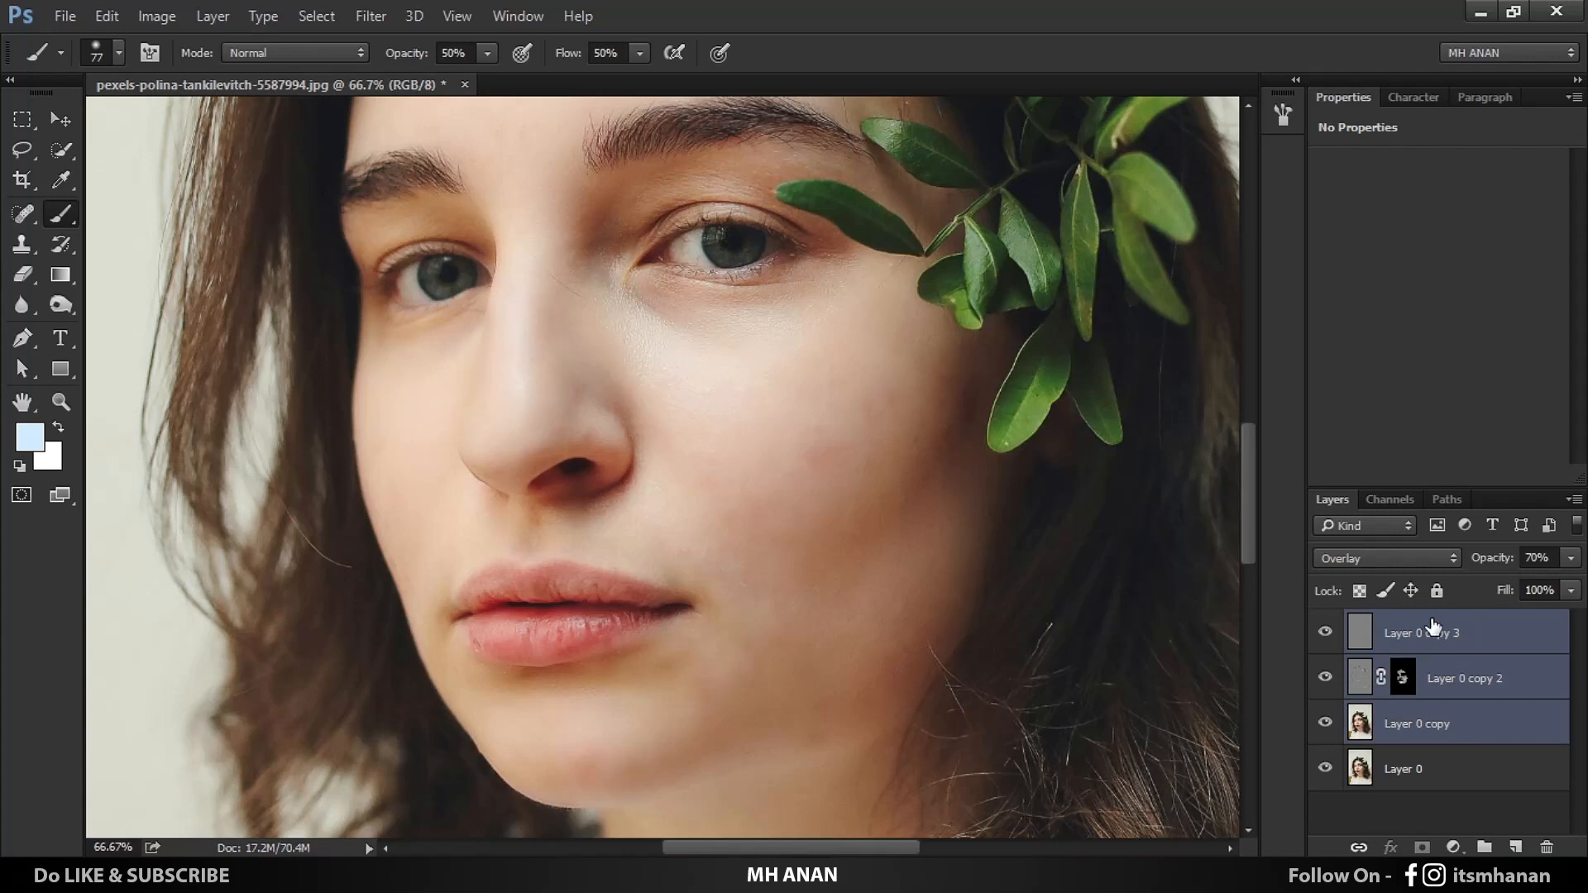
{"action": "key", "text": "ctrl+g"}
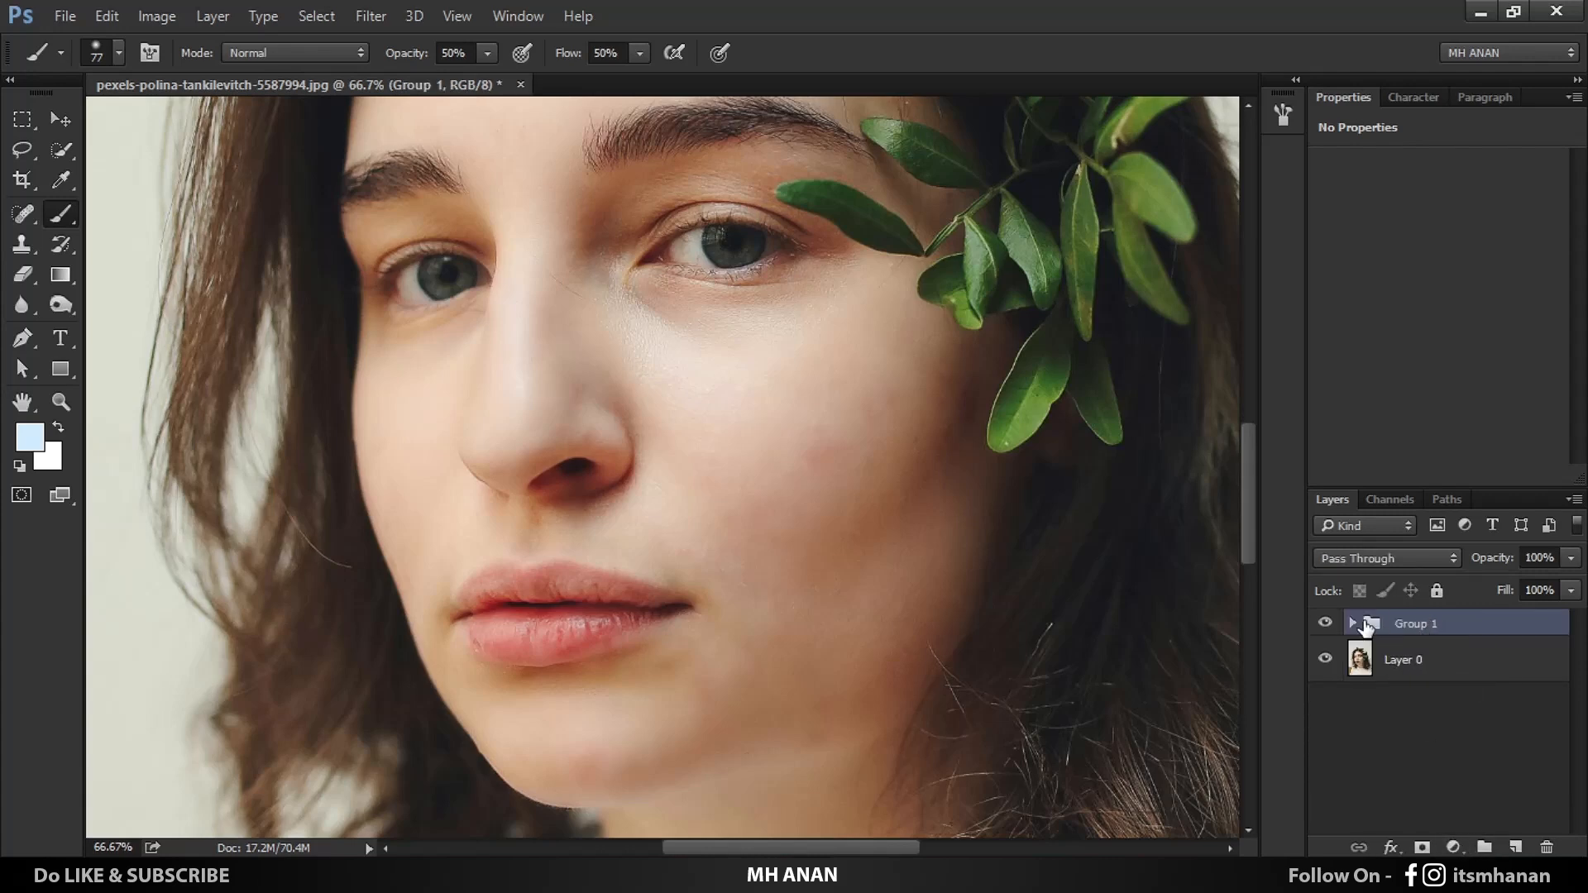
{"action": "left_click", "coordinate": [1353, 624]}
{"action": "left_click", "coordinate": [1444, 665]}
Step: Add a red Solid Color fill layer above Layer 0 copy 3 inside the group
{"action": "left_click", "coordinate": [1453, 847]}
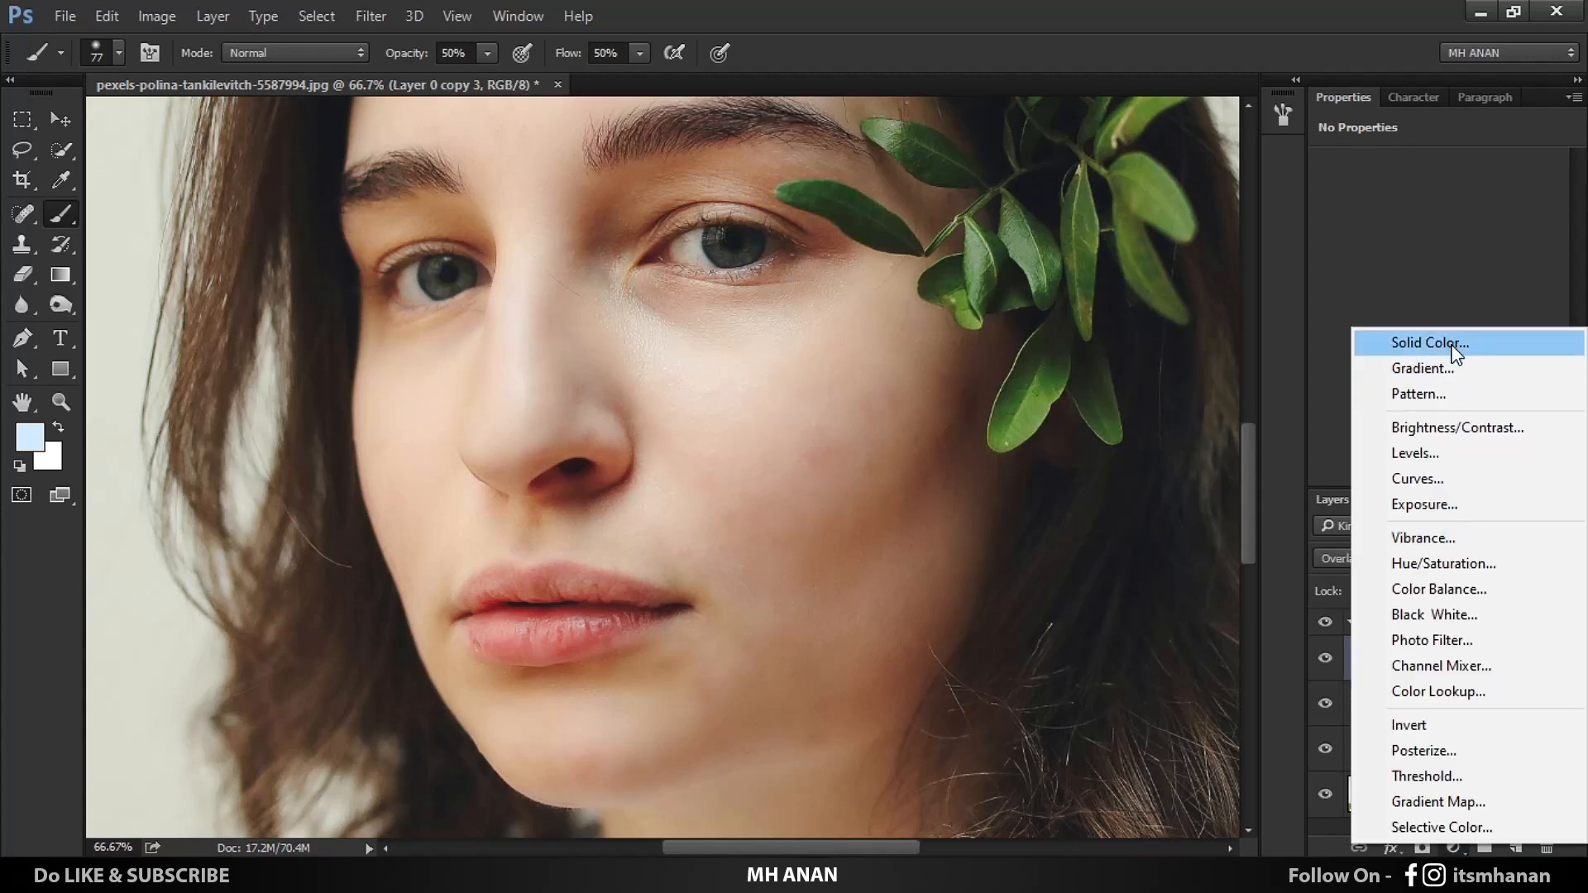
{"action": "left_click", "coordinate": [1456, 354]}
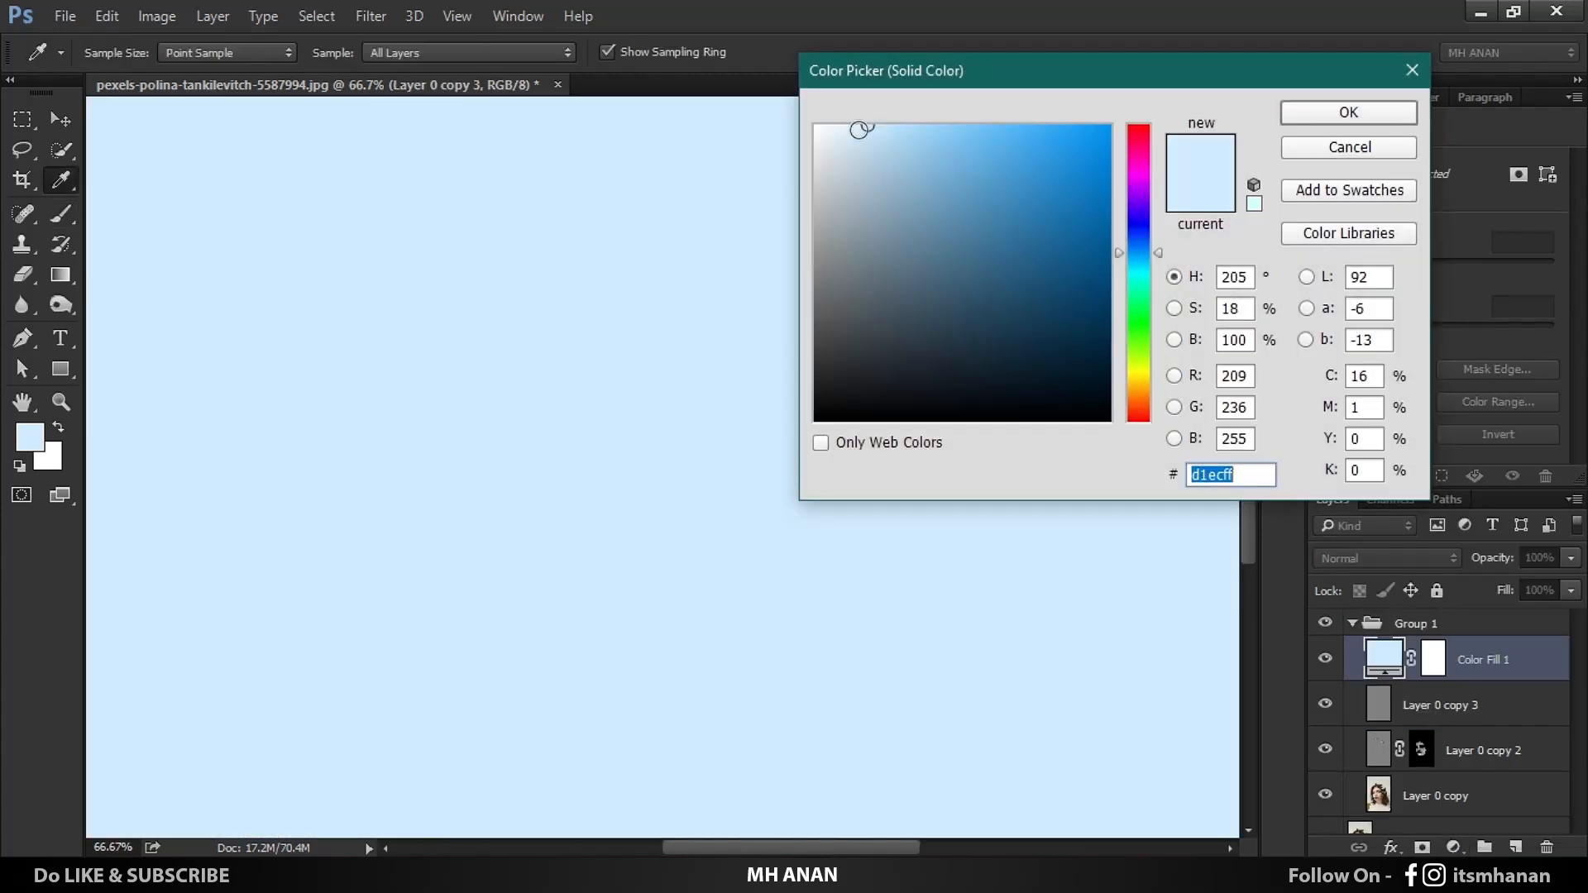
{"action": "type", "text": "0093ff"}
{"action": "mouse_move", "coordinate": [1140, 407]}
{"action": "left_mouse_down"}
{"action": "mouse_move", "coordinate": [1154, 397]}
{"action": "mouse_move", "coordinate": [1162, 423]}
{"action": "left_mouse_up"}
{"action": "left_click", "coordinate": [1346, 112]}
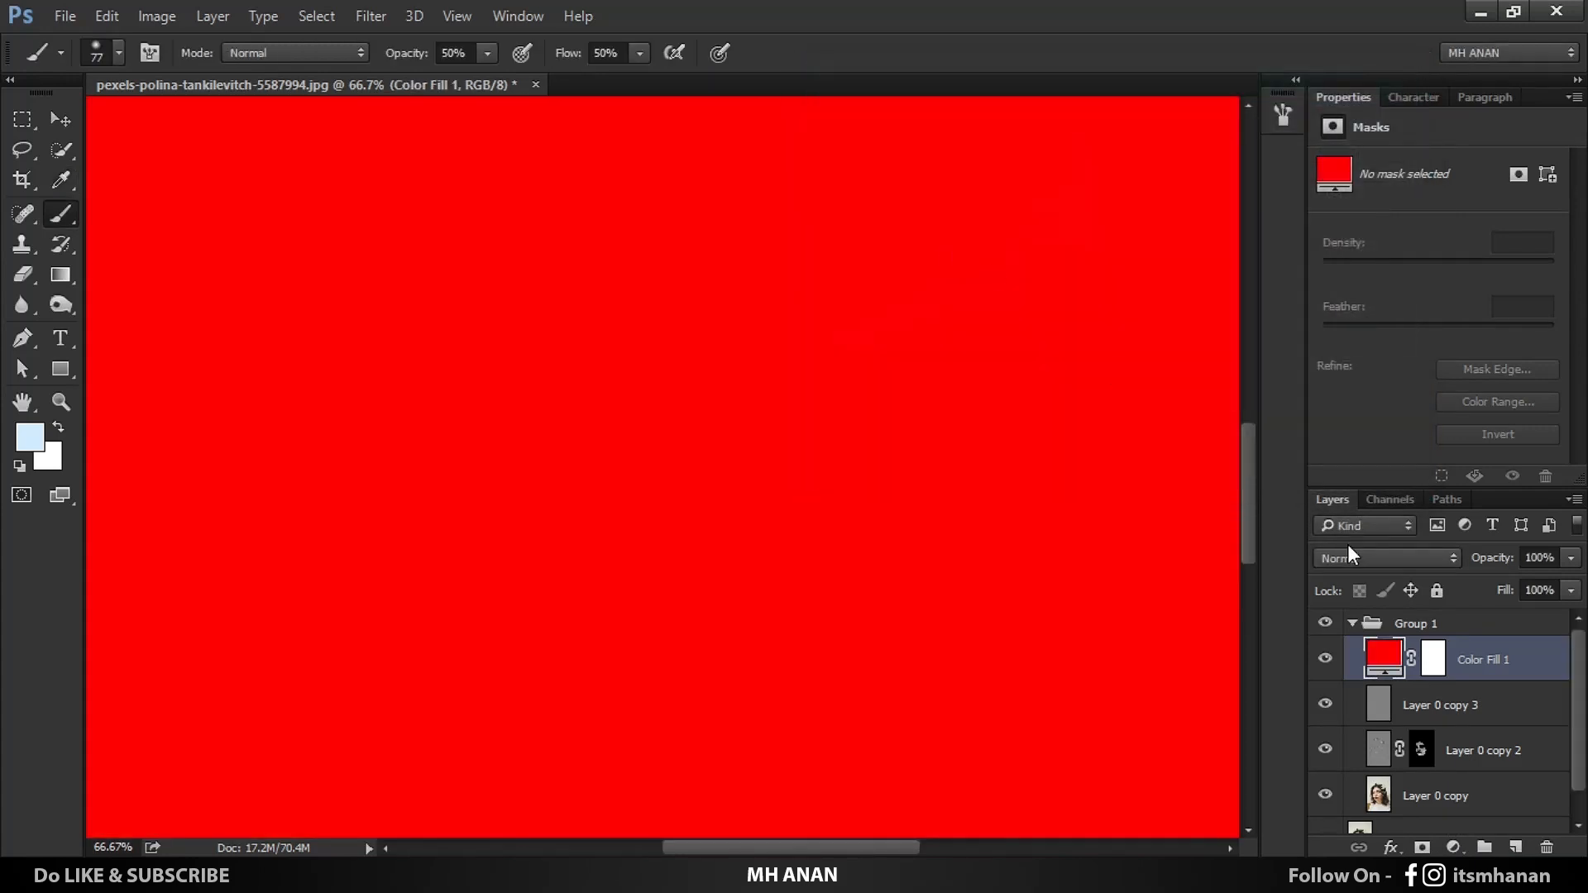
Step: Set the red fill layer's blend mode to Multiply and invert its mask to black
{"action": "left_click", "coordinate": [1381, 561]}
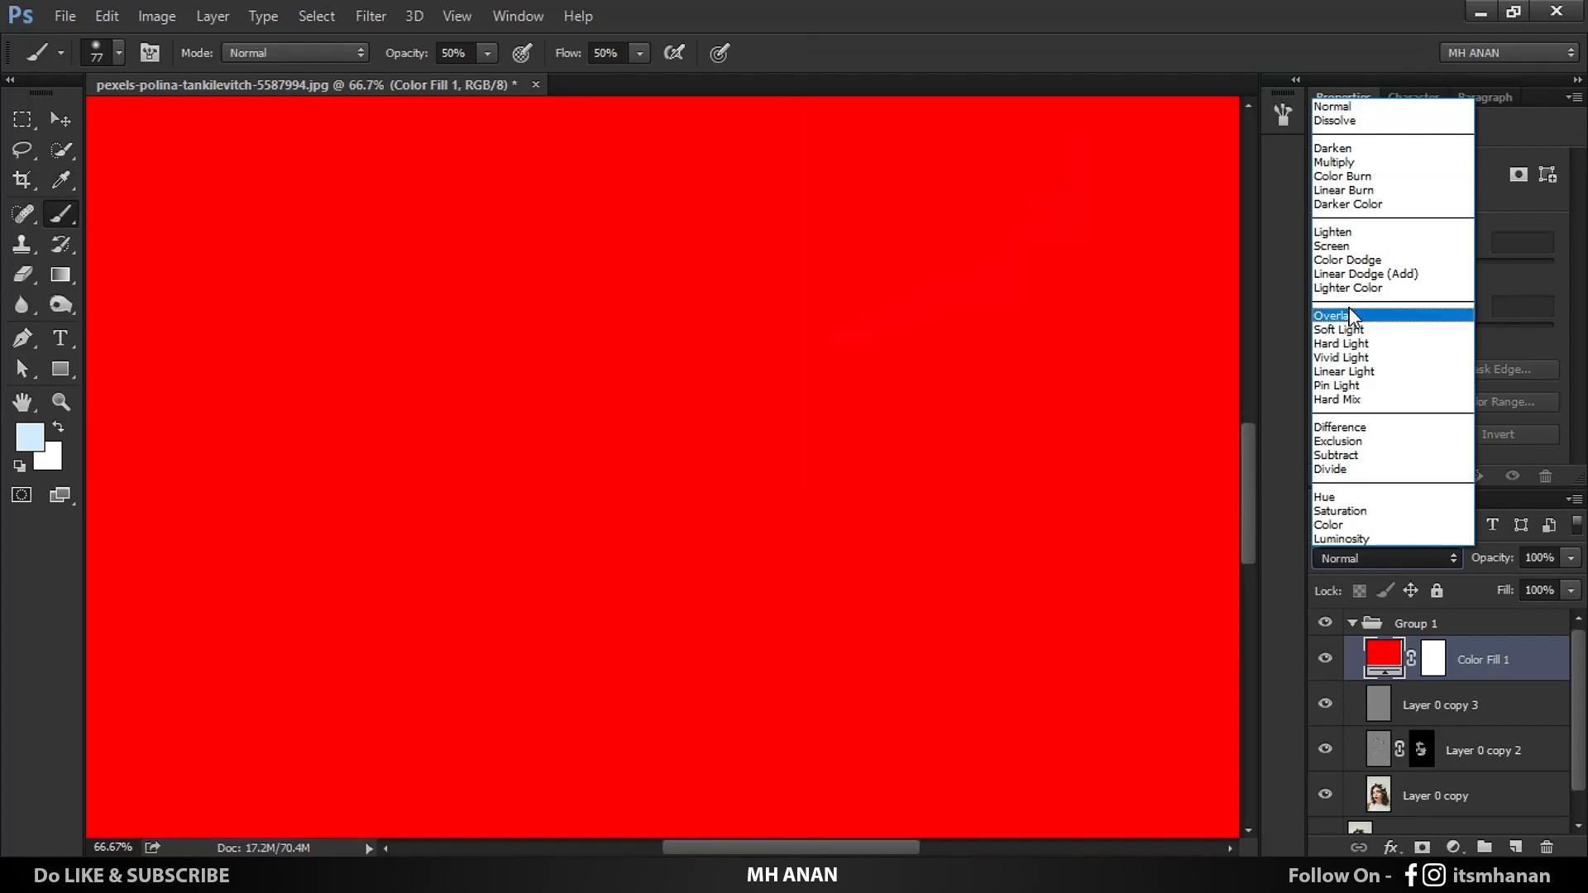
{"action": "left_click", "coordinate": [1344, 163]}
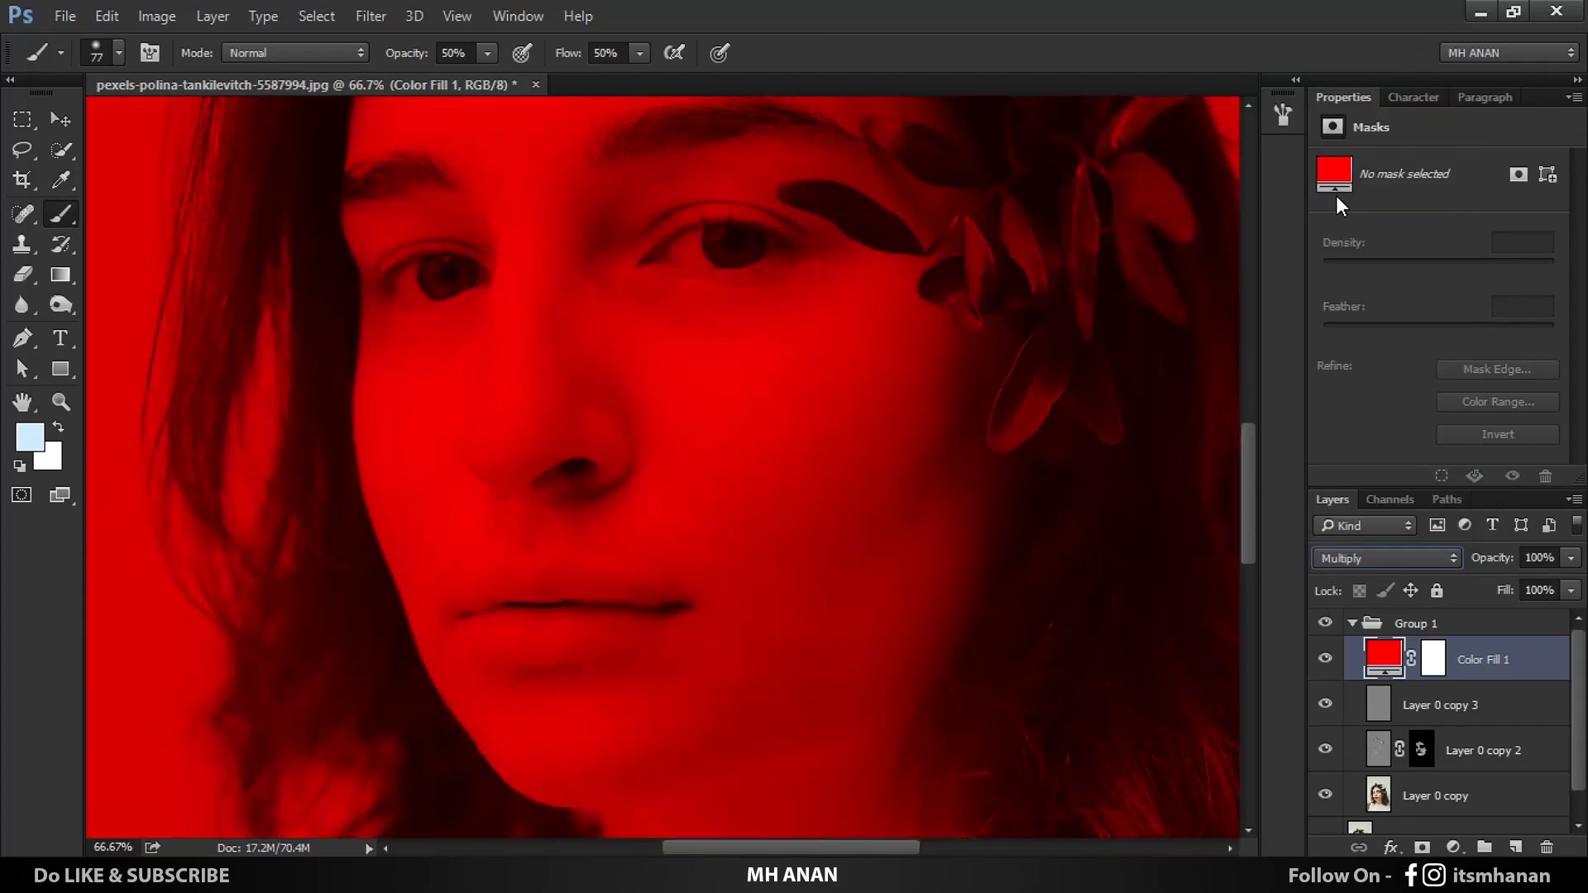
{"action": "left_click", "coordinate": [1434, 666]}
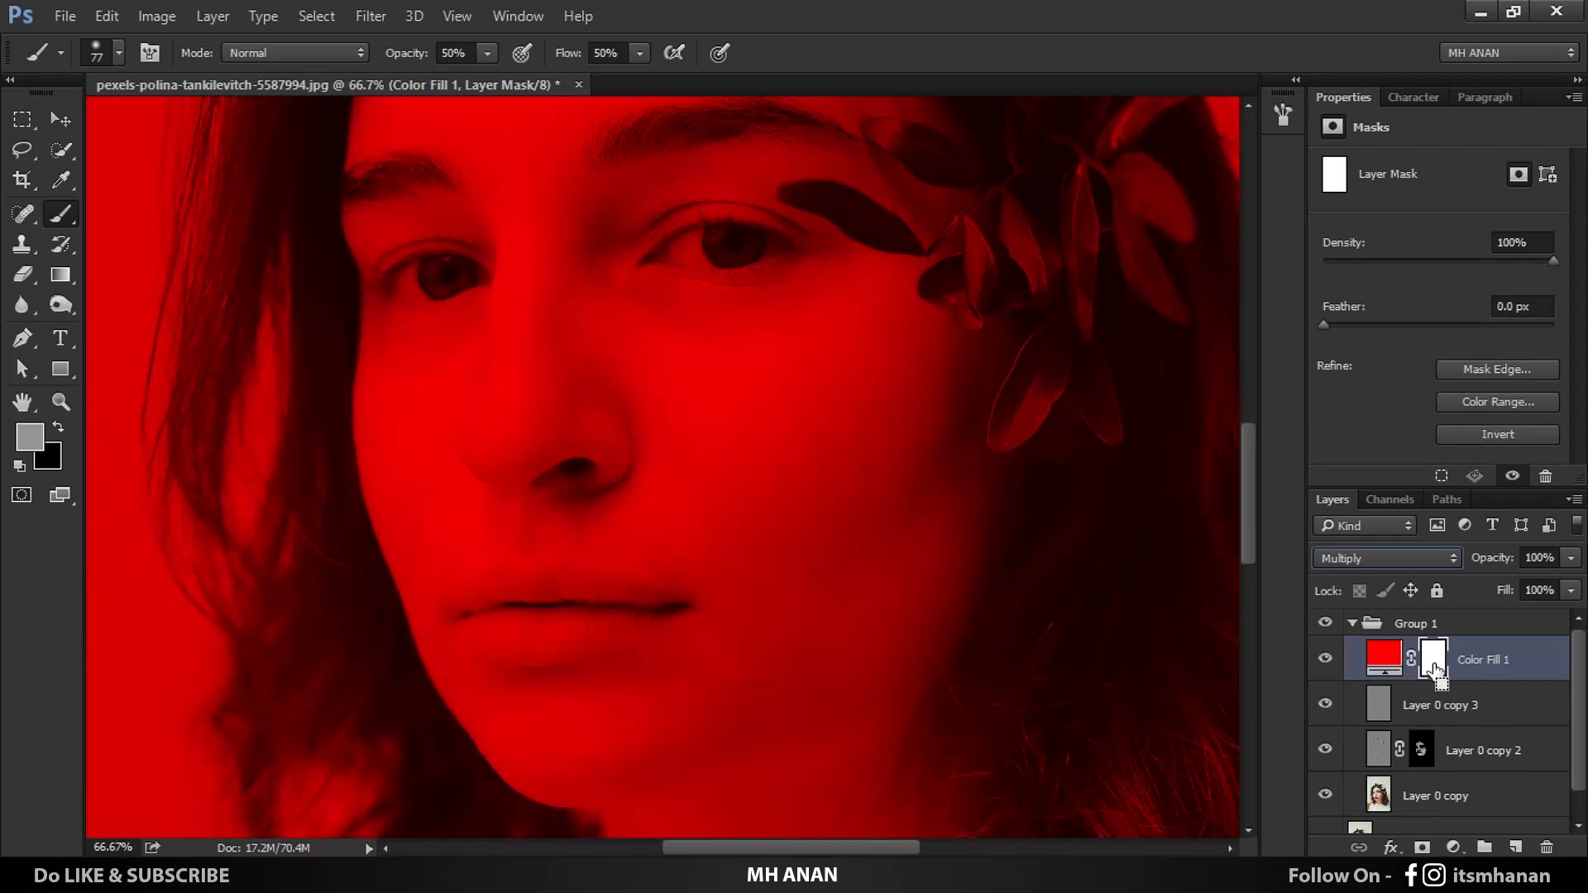
{"action": "key", "text": "ctrl+i"}
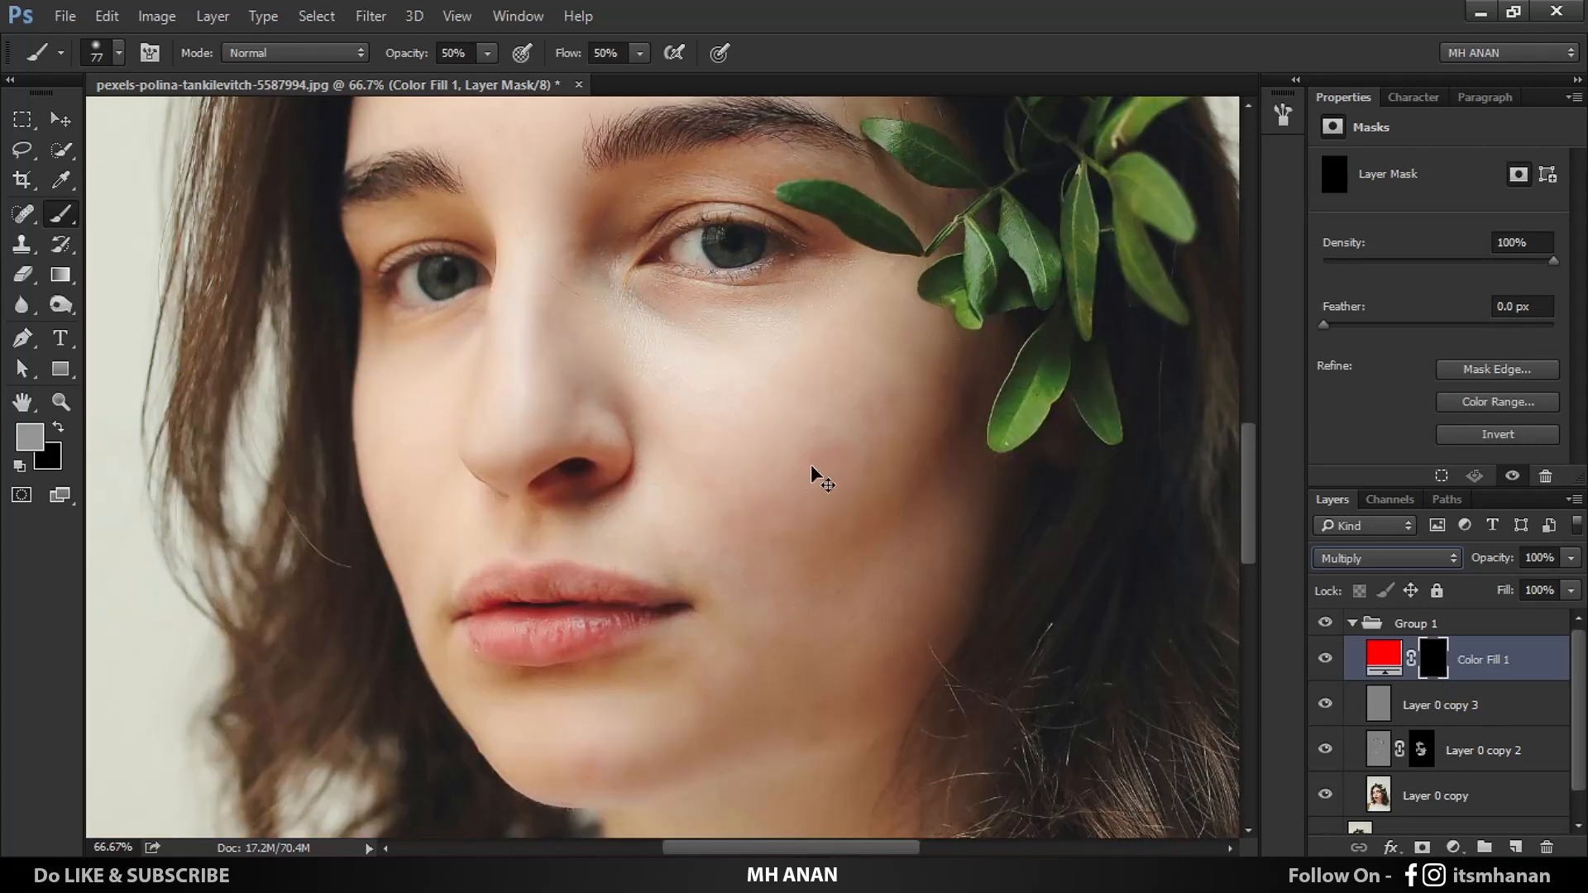
Step: Paint over both lips on the red fill layer's mask with a size 32 brush at 100% opacity and flow
{"action": "scroll", "coordinate": [815, 473], "scroll_direction": "up", "scroll_amount": 2}
{"action": "left_click_drag", "start_coordinate": [532, 680], "coordinate": [740, 497]}
{"action": "left_click_drag", "start_coordinate": [681, 575], "coordinate": [738, 606]}
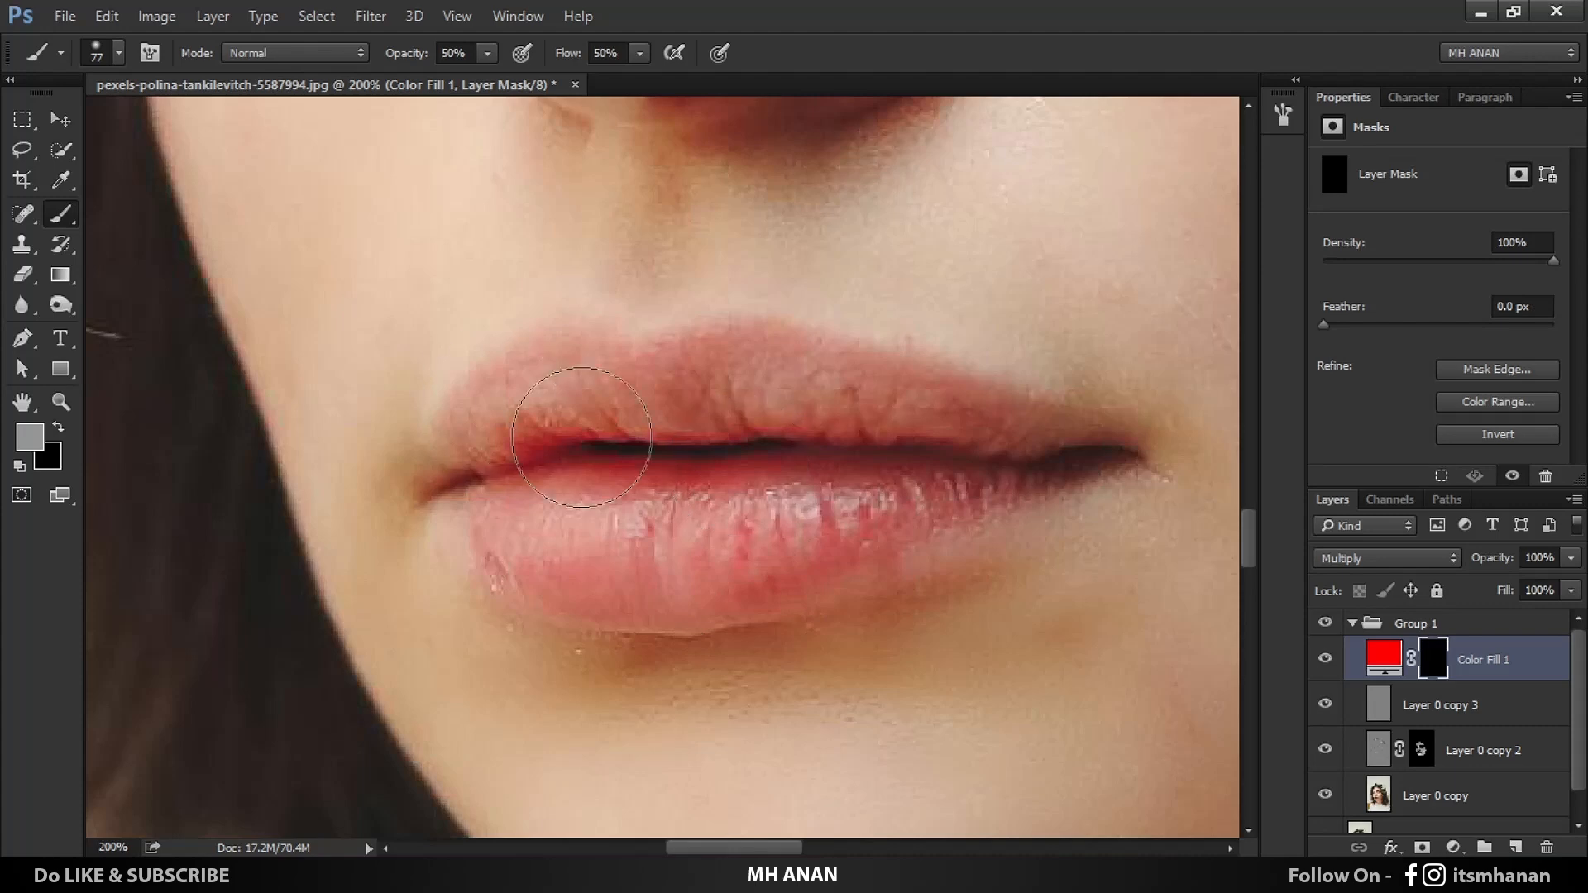
{"action": "left_click_drag", "start_coordinate": [487, 54], "coordinate": [556, 58]}
{"action": "right_click", "coordinate": [591, 387]}
{"action": "mouse_move", "coordinate": [579, 390]}
{"action": "left_mouse_down"}
{"action": "mouse_move", "coordinate": [586, 348]}
{"action": "mouse_move", "coordinate": [484, 409]}
{"action": "mouse_move", "coordinate": [461, 458]}
{"action": "mouse_move", "coordinate": [635, 402]}
{"action": "mouse_move", "coordinate": [736, 348]}
{"action": "mouse_move", "coordinate": [1005, 416]}
{"action": "mouse_move", "coordinate": [969, 440]}
{"action": "mouse_move", "coordinate": [843, 399]}
{"action": "mouse_move", "coordinate": [1041, 464]}
{"action": "mouse_move", "coordinate": [489, 496]}
{"action": "mouse_move", "coordinate": [600, 577]}
{"action": "mouse_move", "coordinate": [935, 511]}
{"action": "mouse_move", "coordinate": [573, 524]}
{"action": "mouse_move", "coordinate": [681, 529]}
{"action": "mouse_move", "coordinate": [789, 560]}
{"action": "mouse_move", "coordinate": [524, 567]}
{"action": "left_mouse_up"}
{"action": "mouse_move", "coordinate": [639, 54]}
{"action": "left_mouse_down"}
{"action": "mouse_move", "coordinate": [644, 89]}
{"action": "mouse_move", "coordinate": [708, 90]}
{"action": "left_mouse_up"}
{"action": "mouse_move", "coordinate": [626, 364]}
{"action": "left_mouse_down"}
{"action": "mouse_move", "coordinate": [554, 369]}
{"action": "mouse_move", "coordinate": [1074, 466]}
{"action": "mouse_move", "coordinate": [584, 569]}
{"action": "left_mouse_up"}
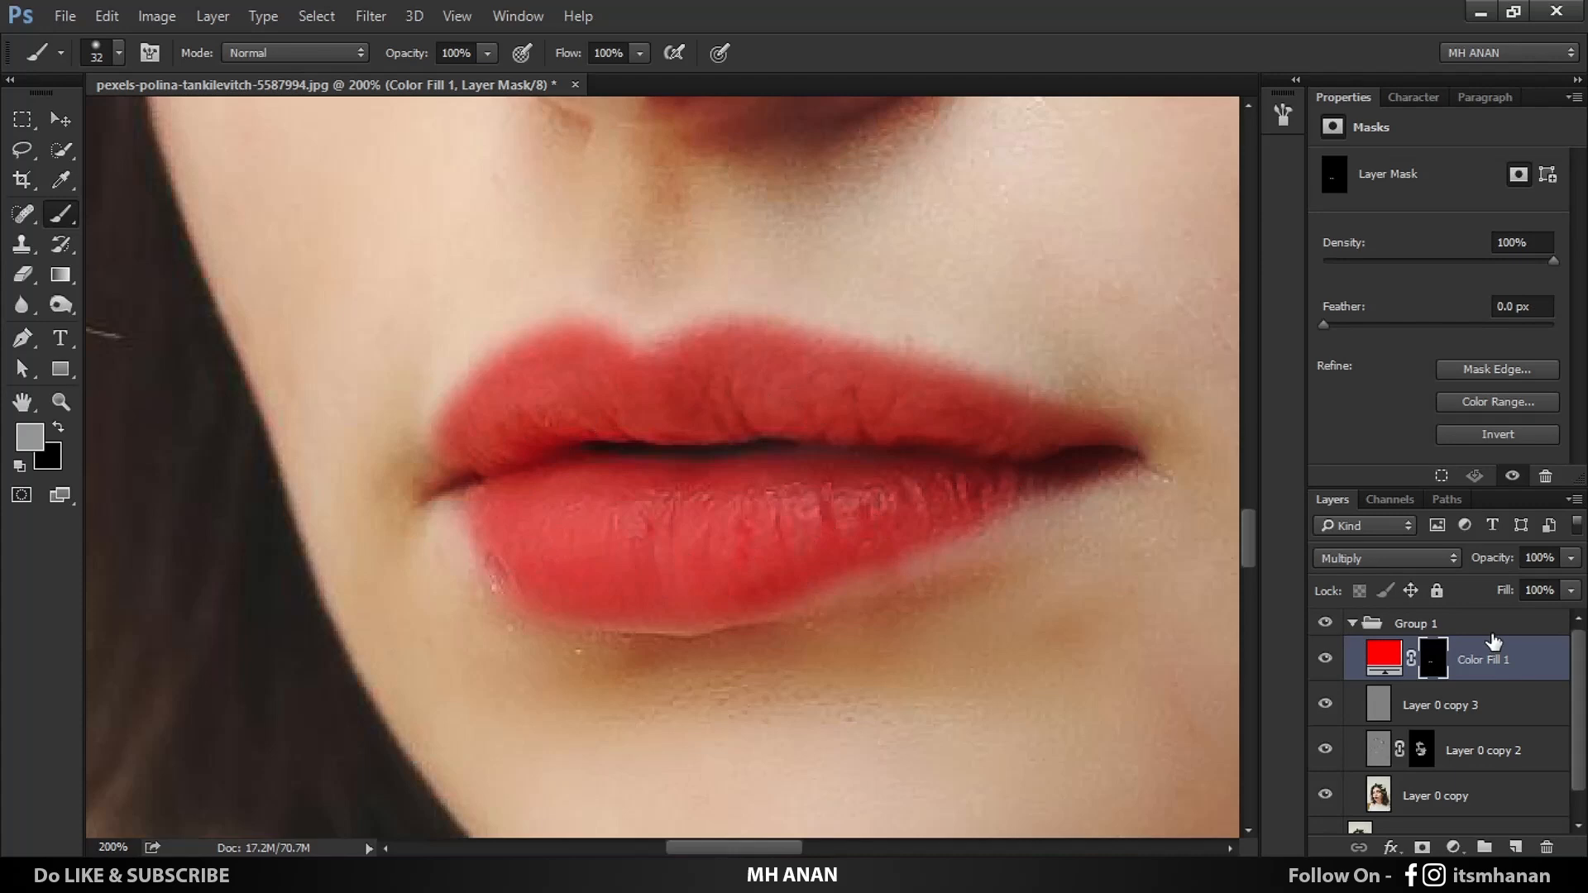
Step: Split the red fill layer's Blend If highlight range for the underlying layer to 149 / 255
{"action": "key", "text": "ctrl+minus"}
{"action": "key", "text": "ctrl+minus"}
{"action": "key", "text": "ctrl+minus"}
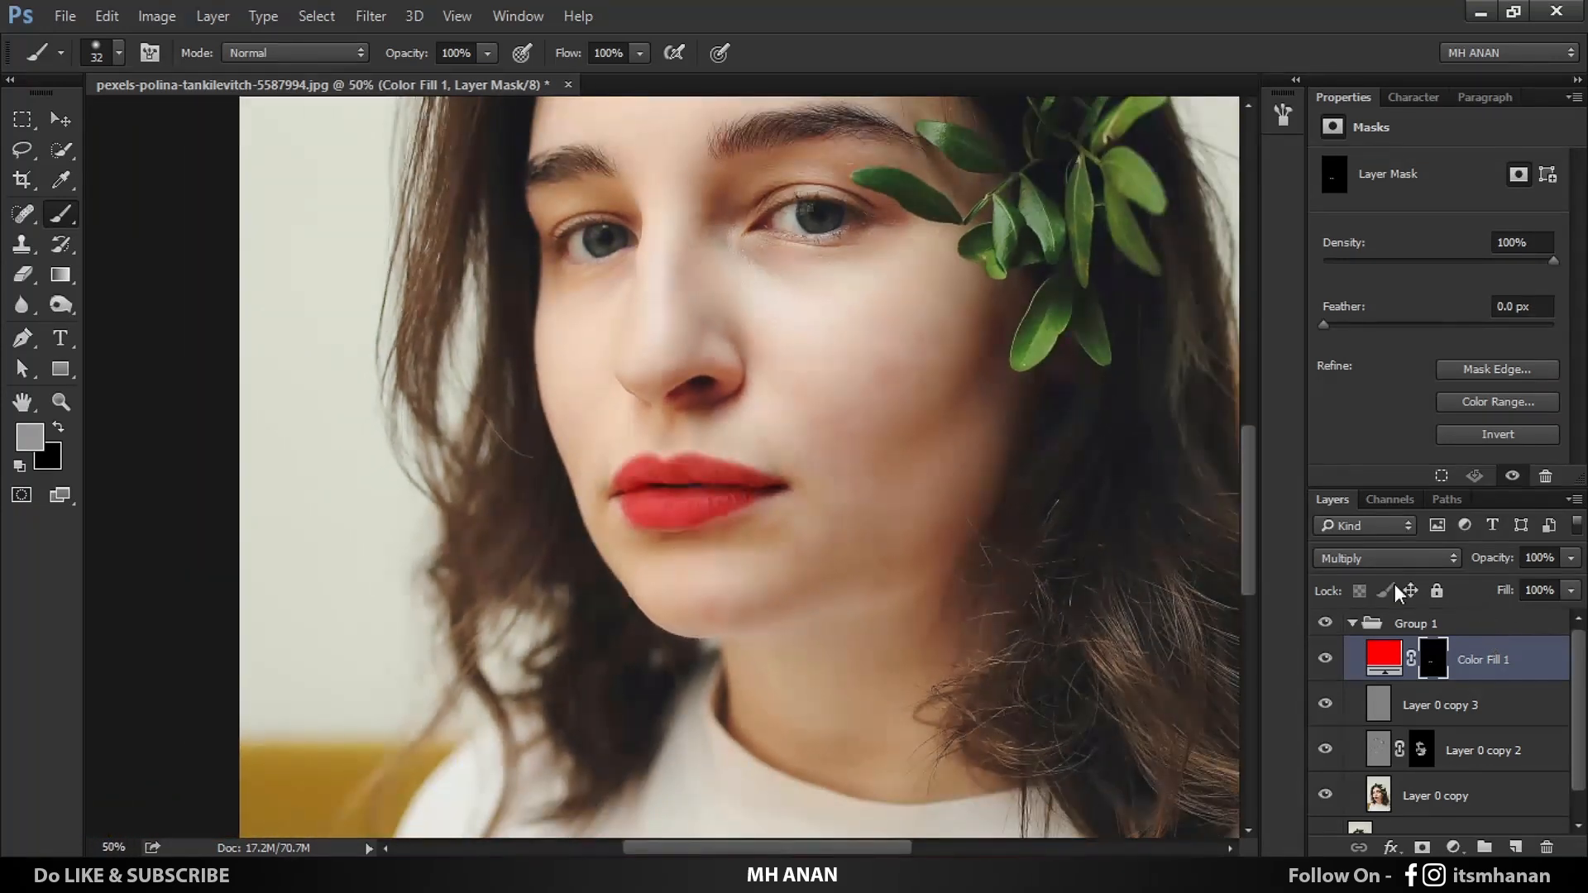
{"action": "left_click_drag", "start_coordinate": [816, 319], "coordinate": [651, 378]}
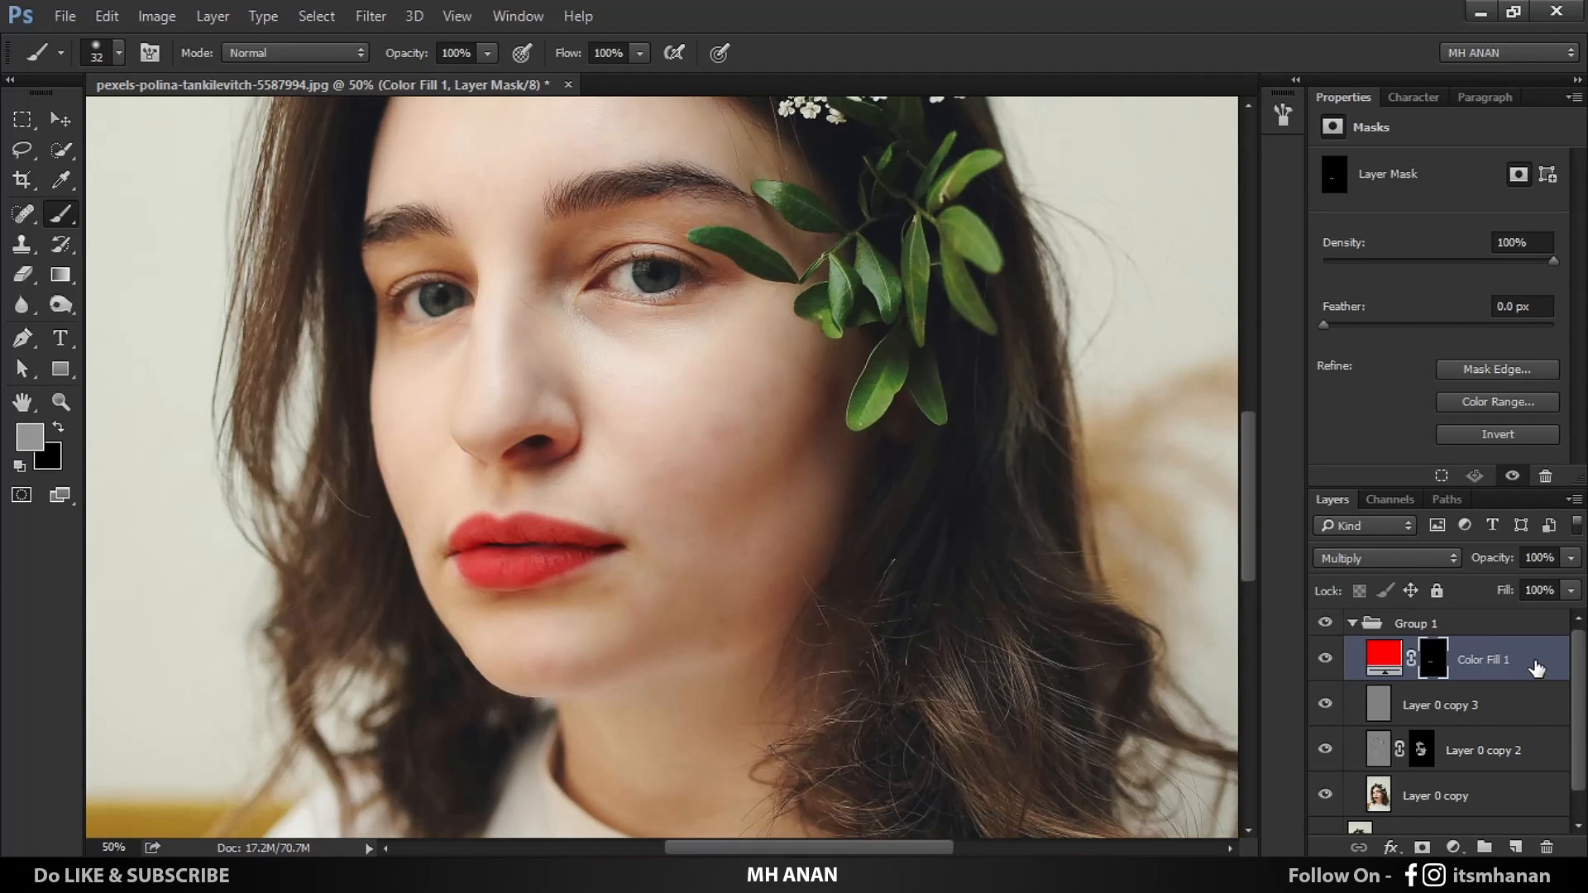
{"action": "right_click", "coordinate": [1530, 662]}
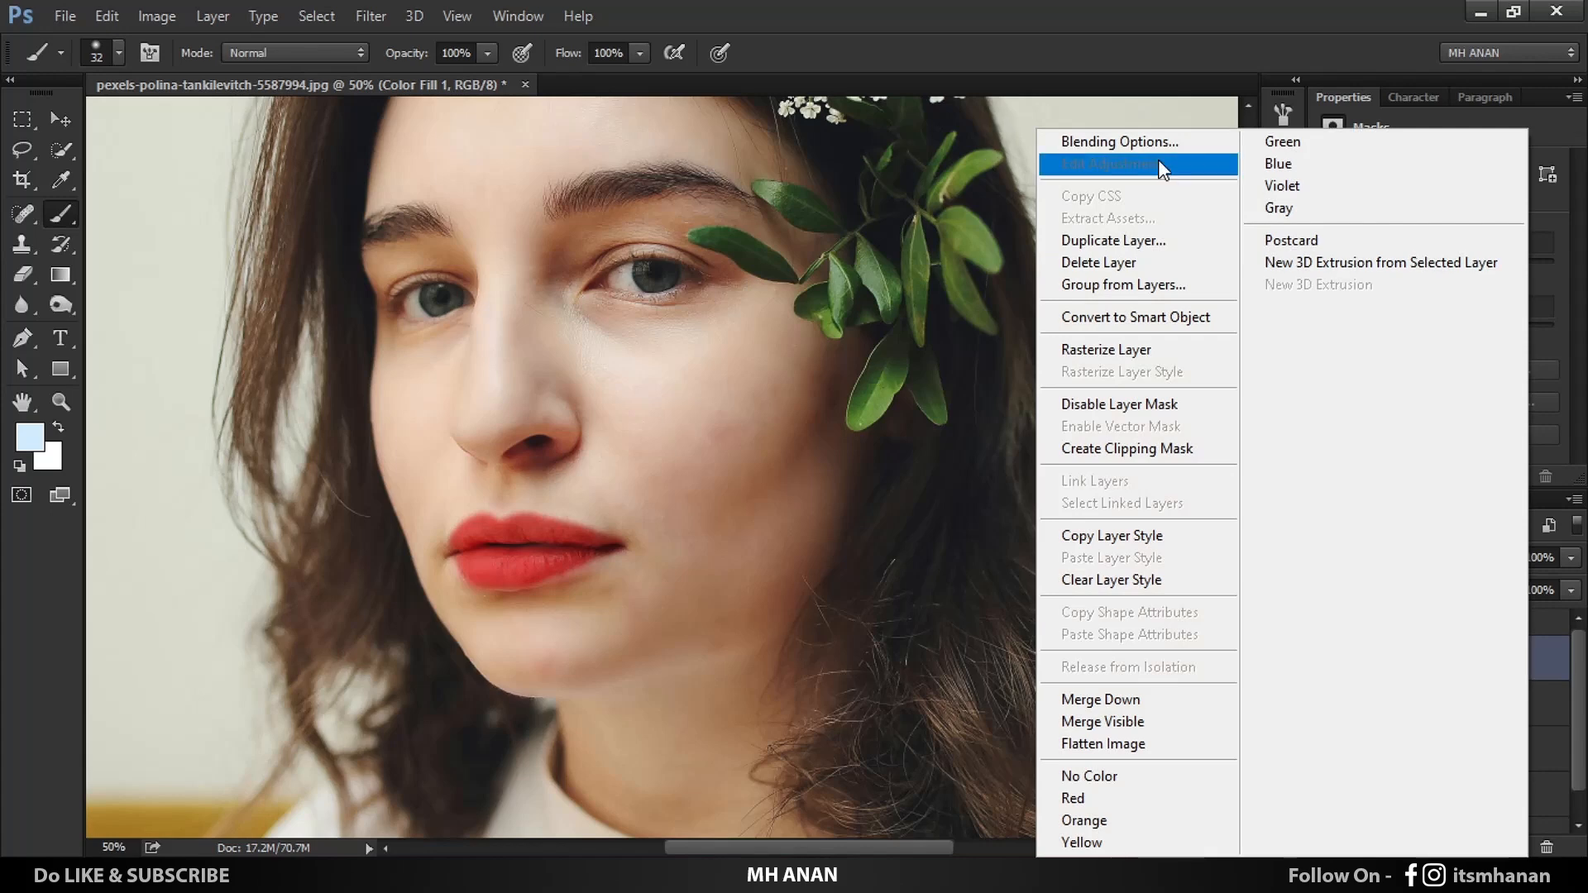
{"action": "left_click", "coordinate": [1148, 150]}
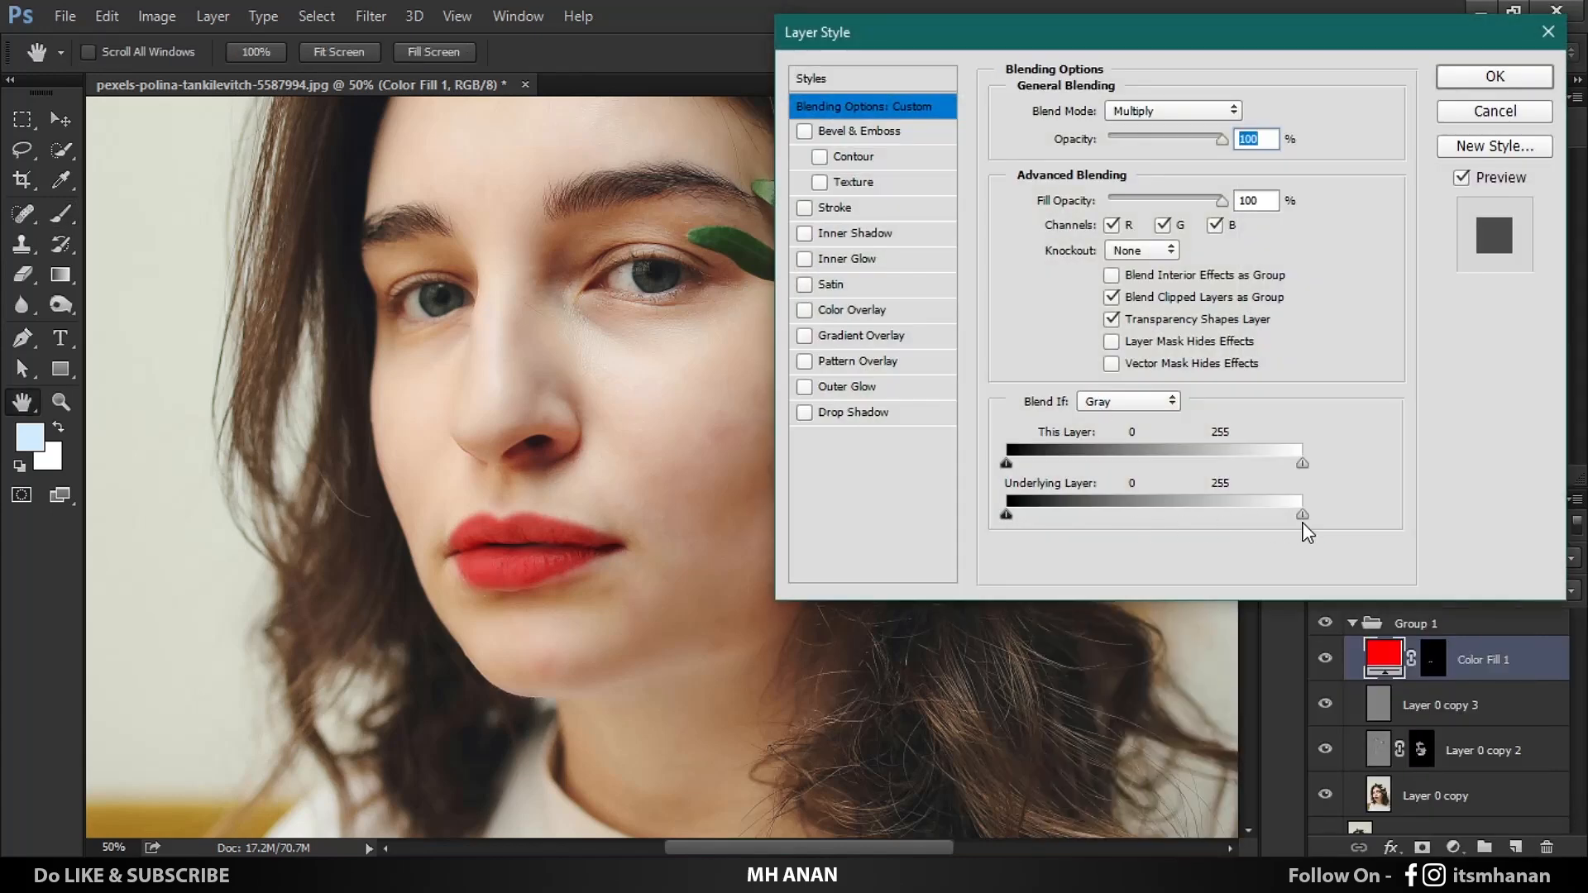
{"action": "key", "text": "alt"}
{"action": "left_click_drag", "start_coordinate": [1302, 520], "coordinate": [1183, 523]}
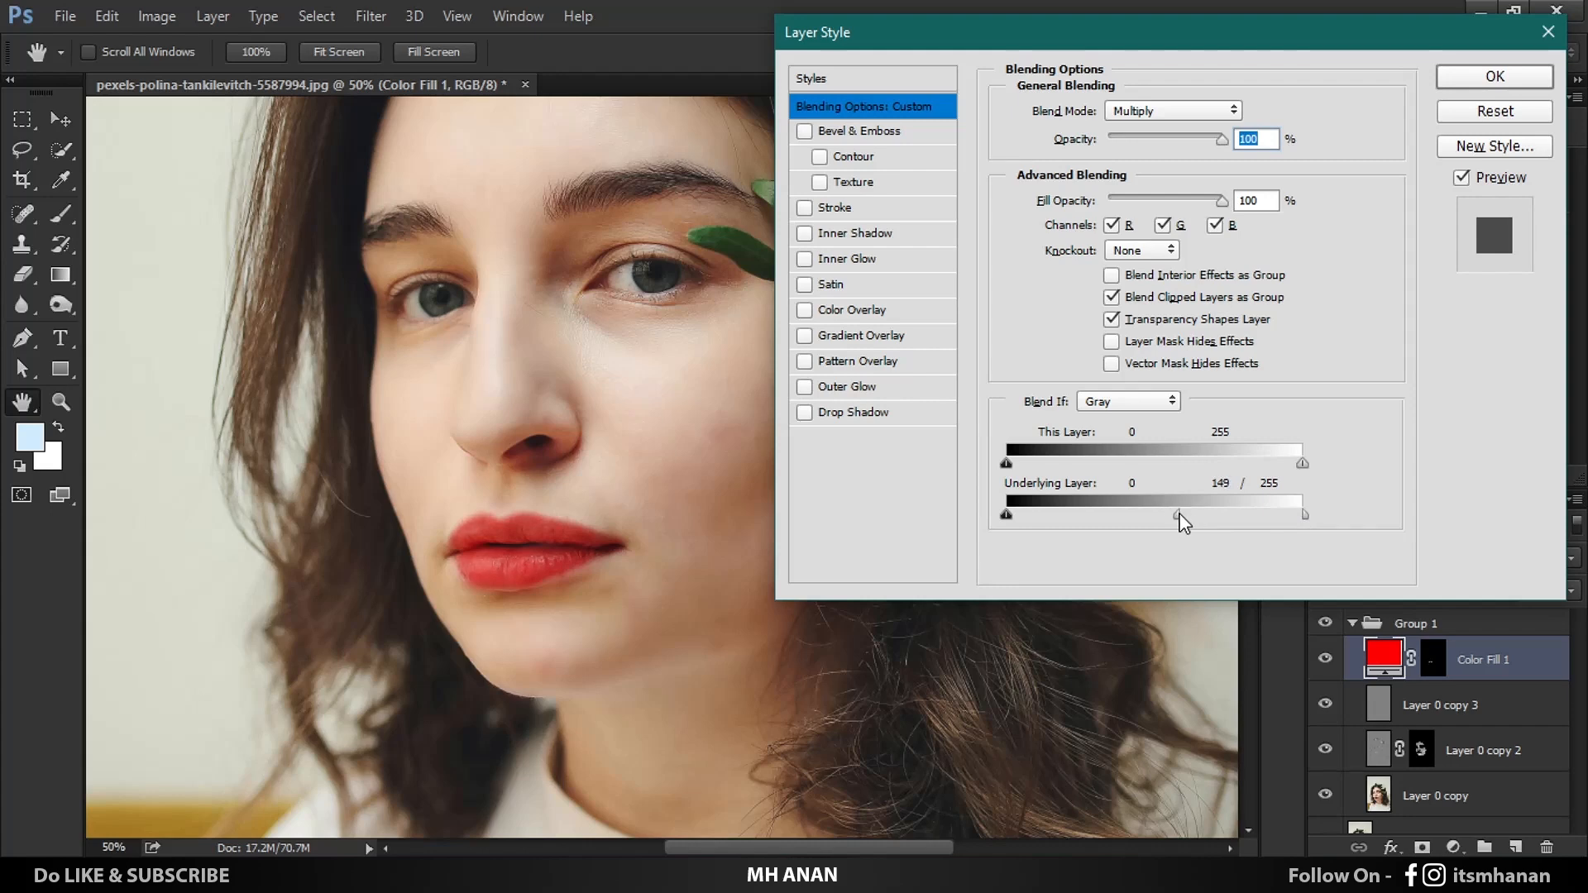
{"action": "left_click", "coordinate": [1504, 78]}
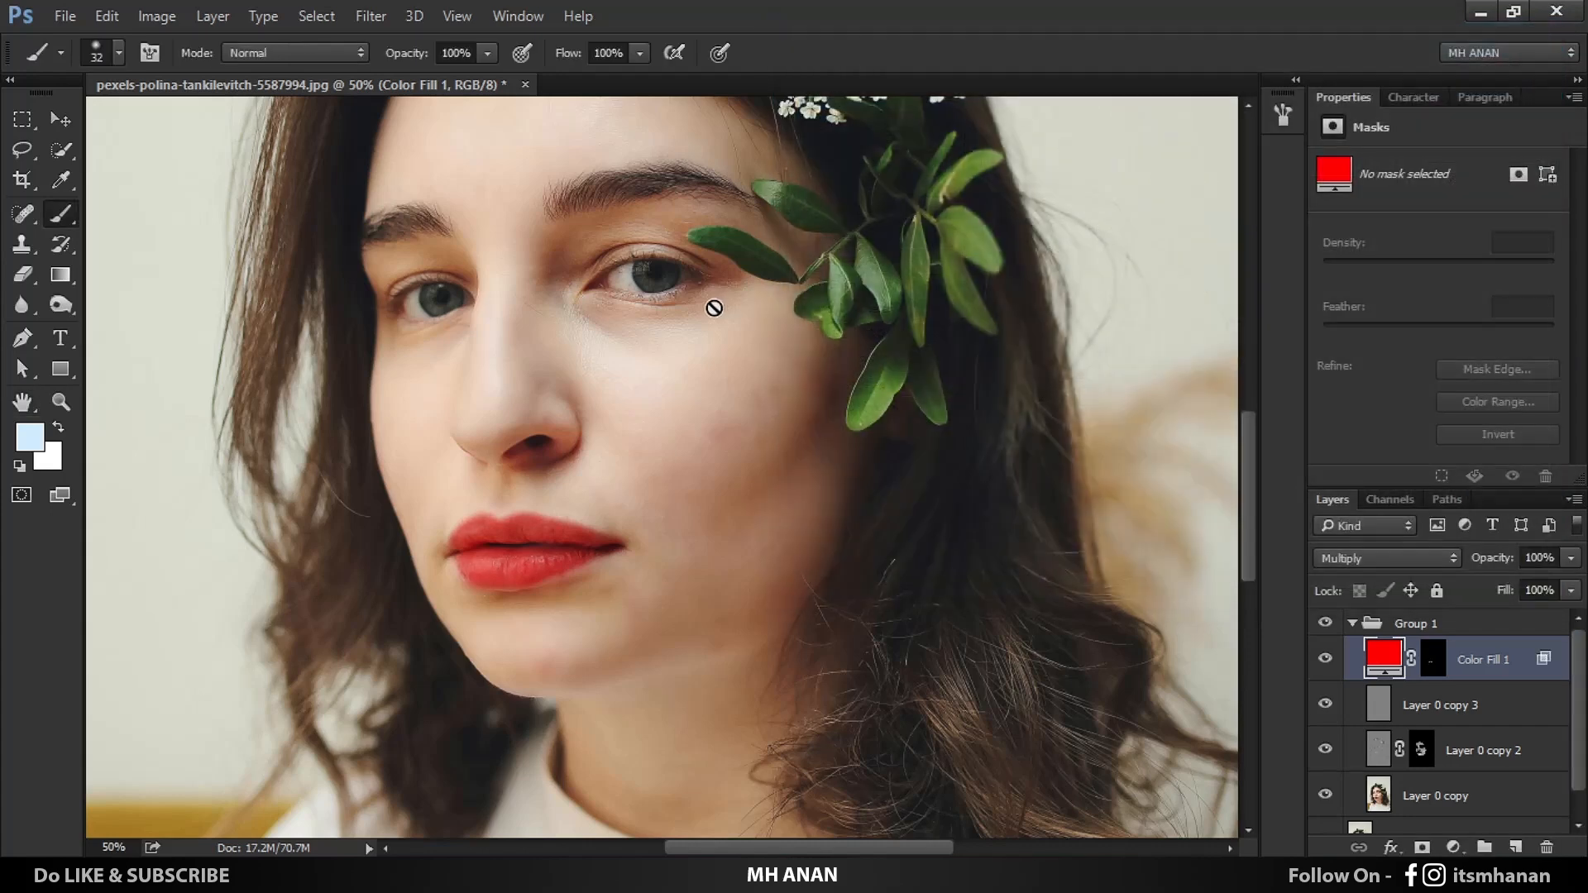
Step: Examine the red lip color up close and on the whole portrait
{"action": "key", "text": "ctrl+plus"}
{"action": "key", "text": "ctrl+plus"}
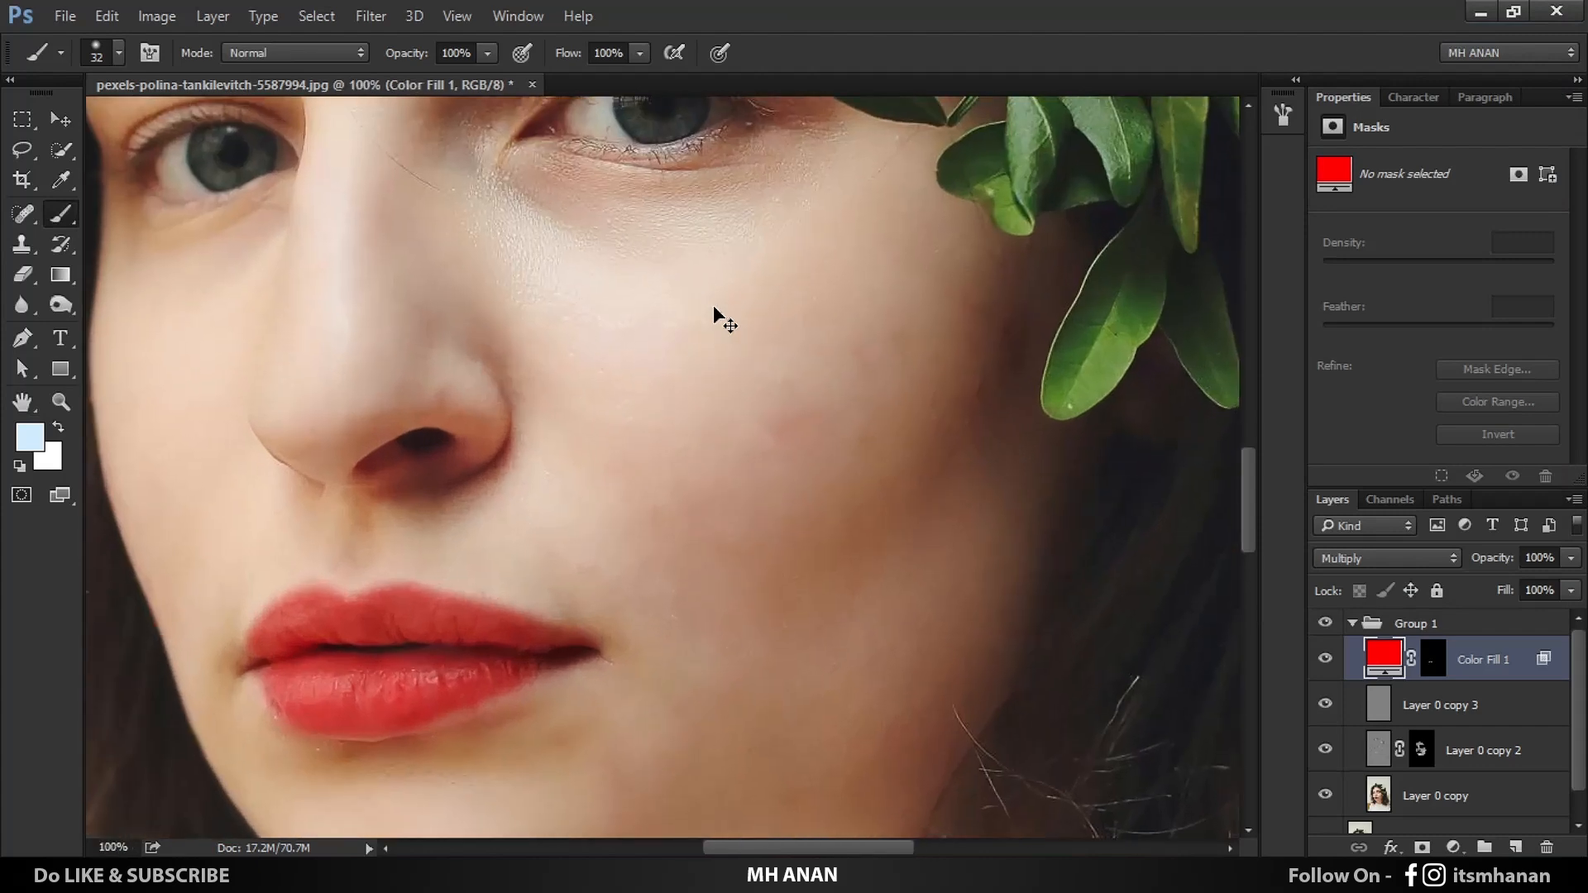
{"action": "key", "text": "ctrl+minus"}
{"action": "key", "text": "ctrl+minus"}
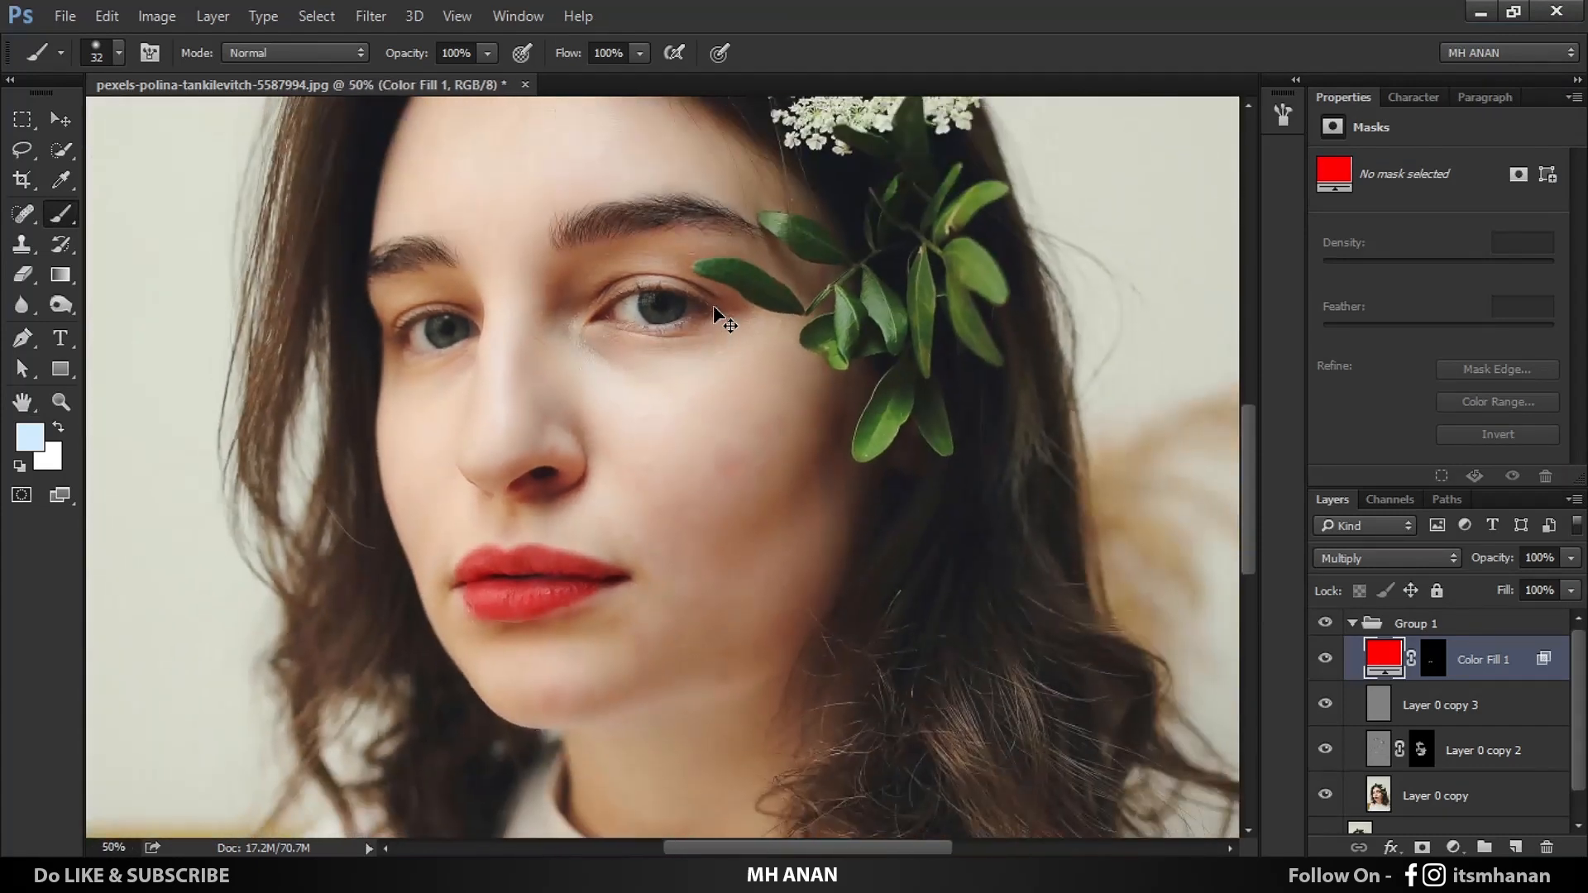
{"action": "key", "text": "ctrl+minus"}
{"action": "key", "text": "ctrl+minus"}
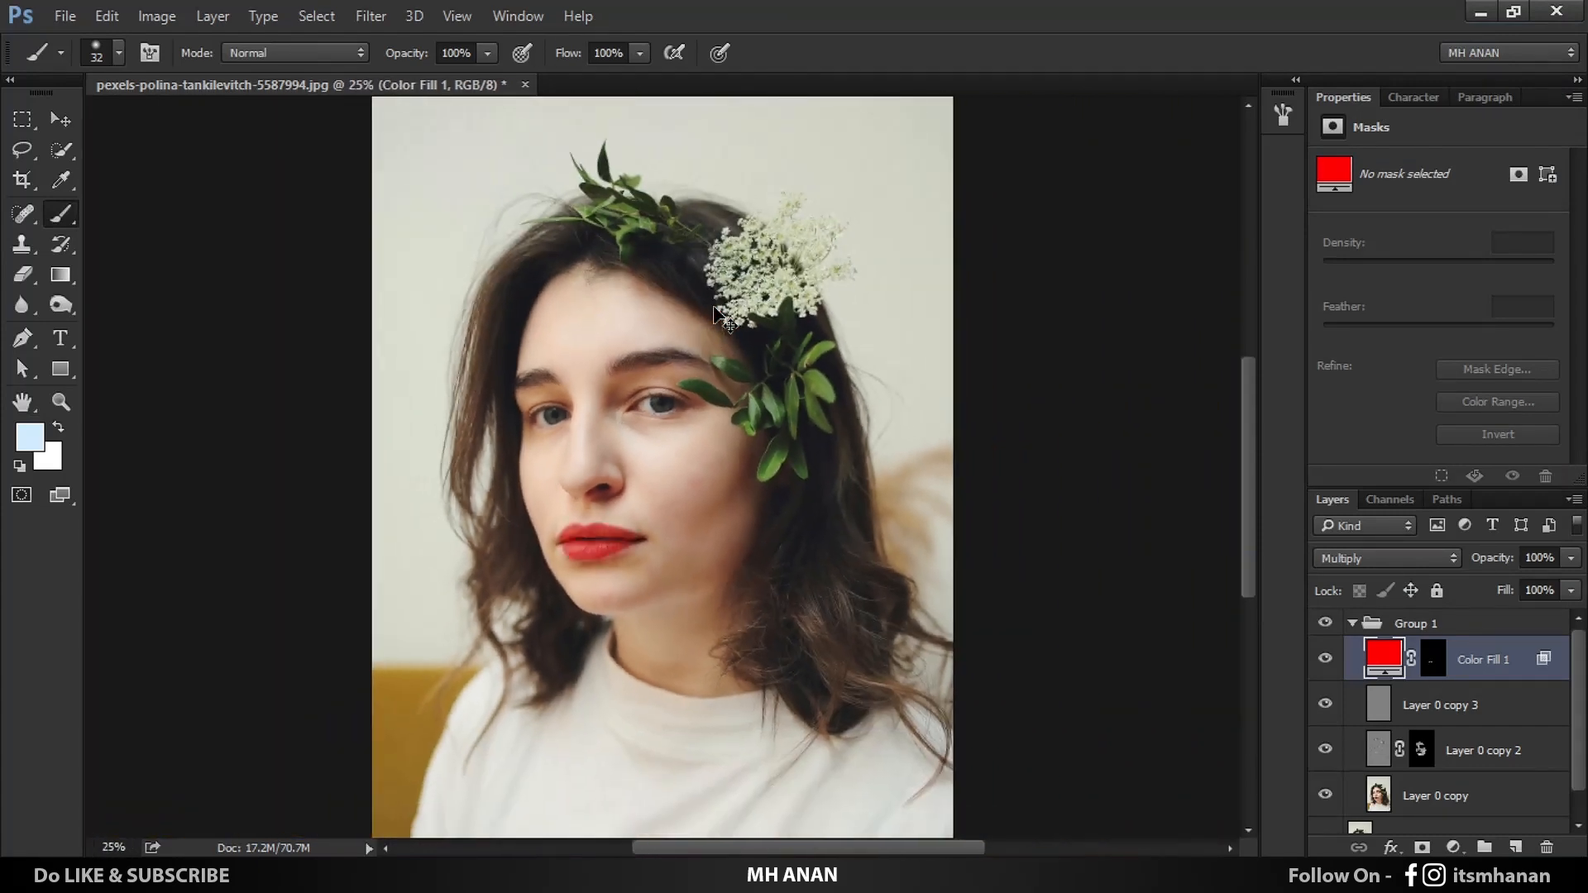
{"action": "key", "text": "ctrl+plus"}
{"action": "key", "text": "ctrl+plus"}
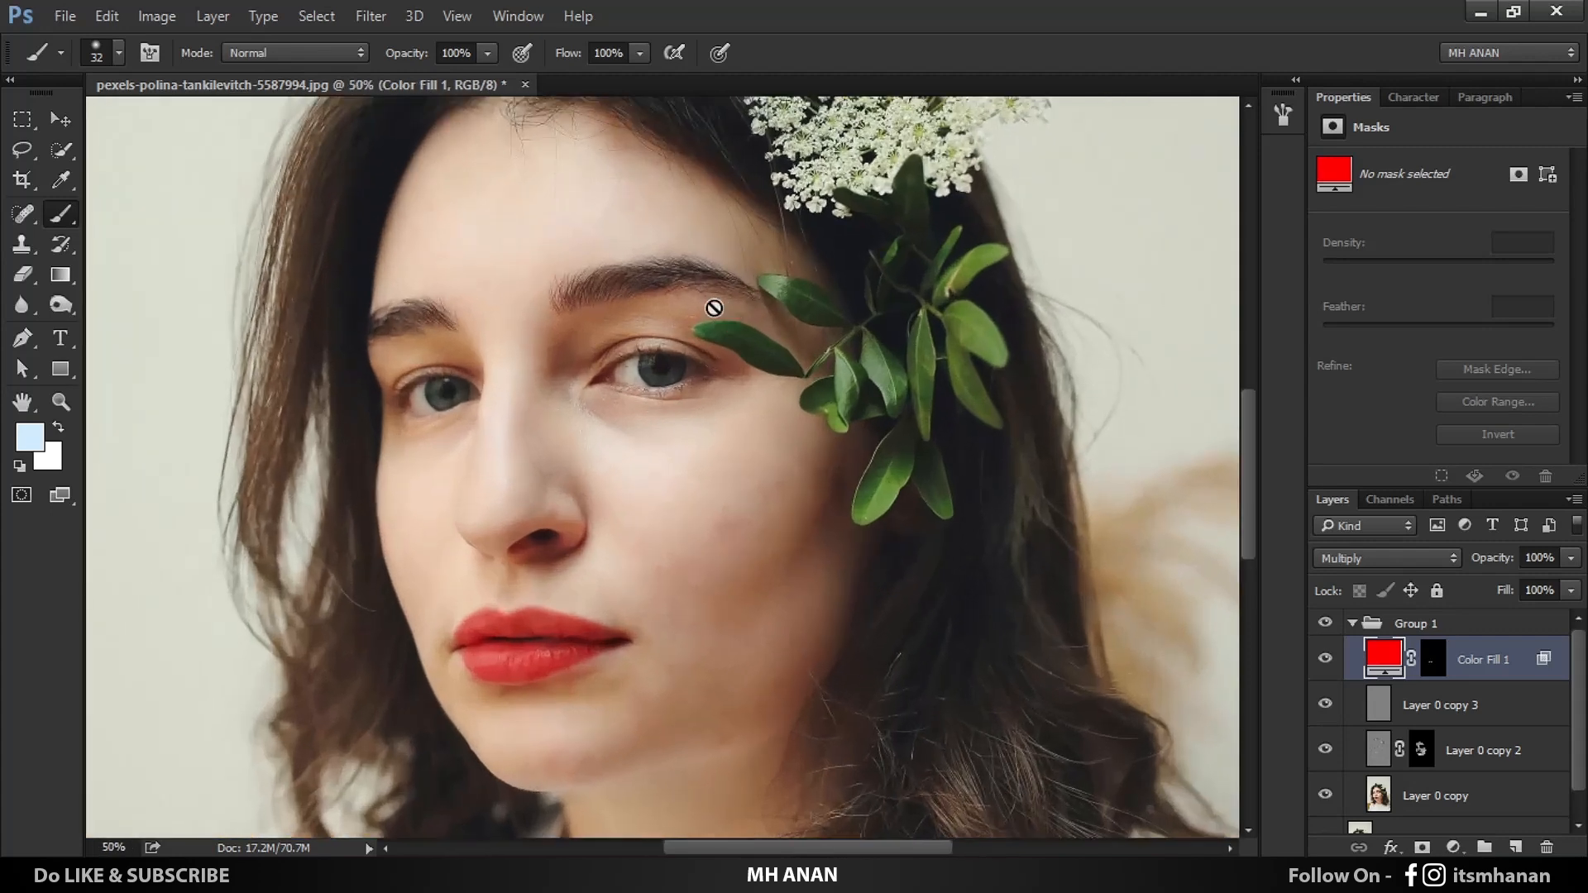
{"action": "key", "text": "ctrl+minus"}
{"action": "key", "text": "ctrl+minus"}
{"action": "key", "text": "ctrl+plus"}
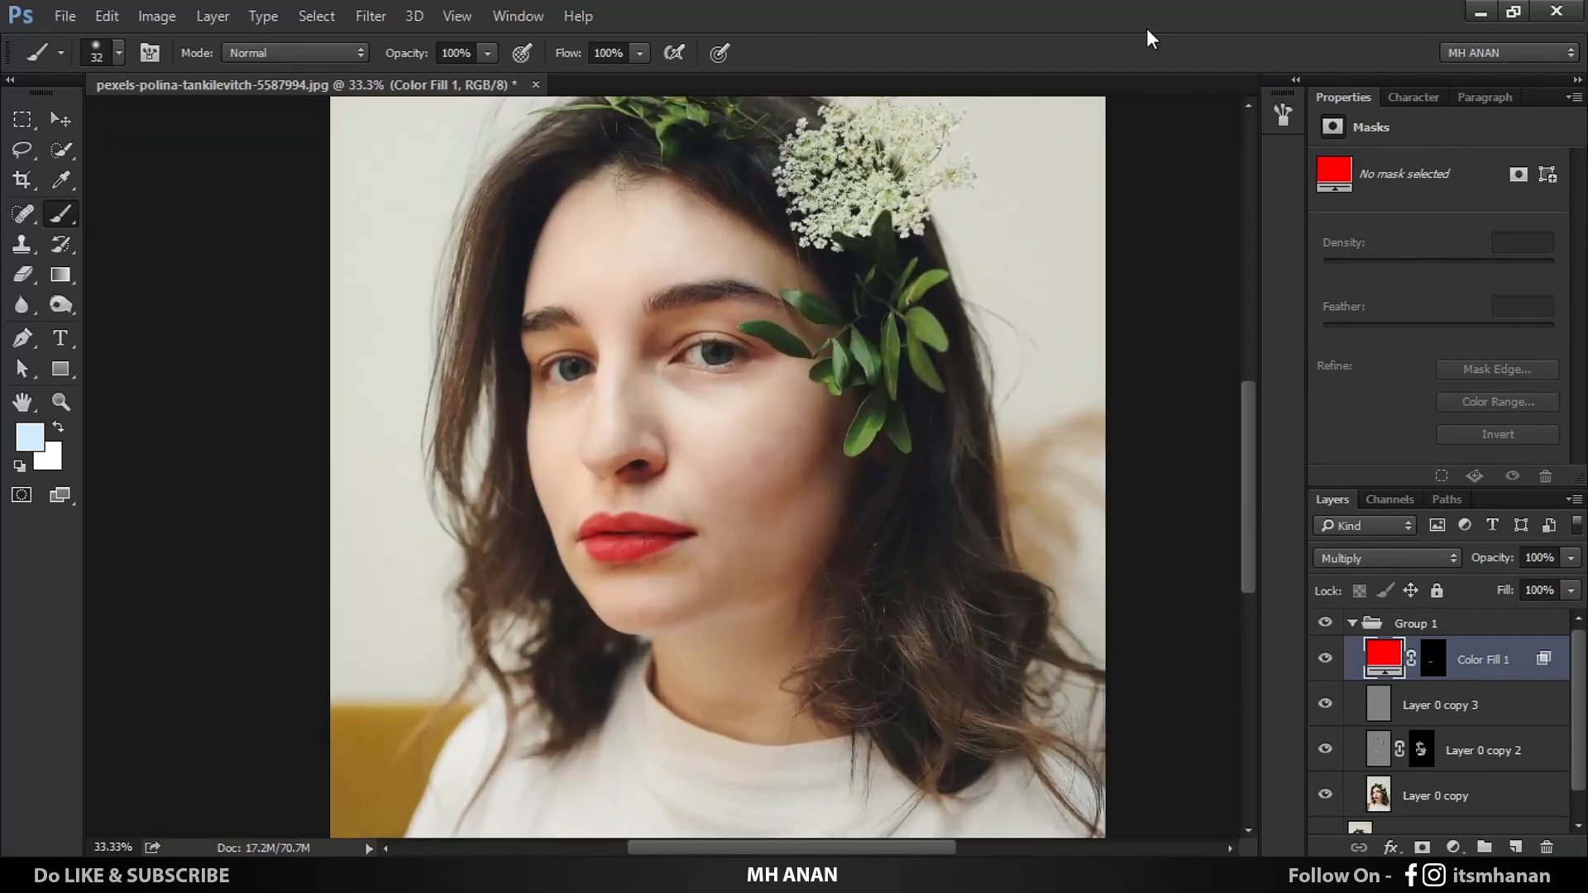